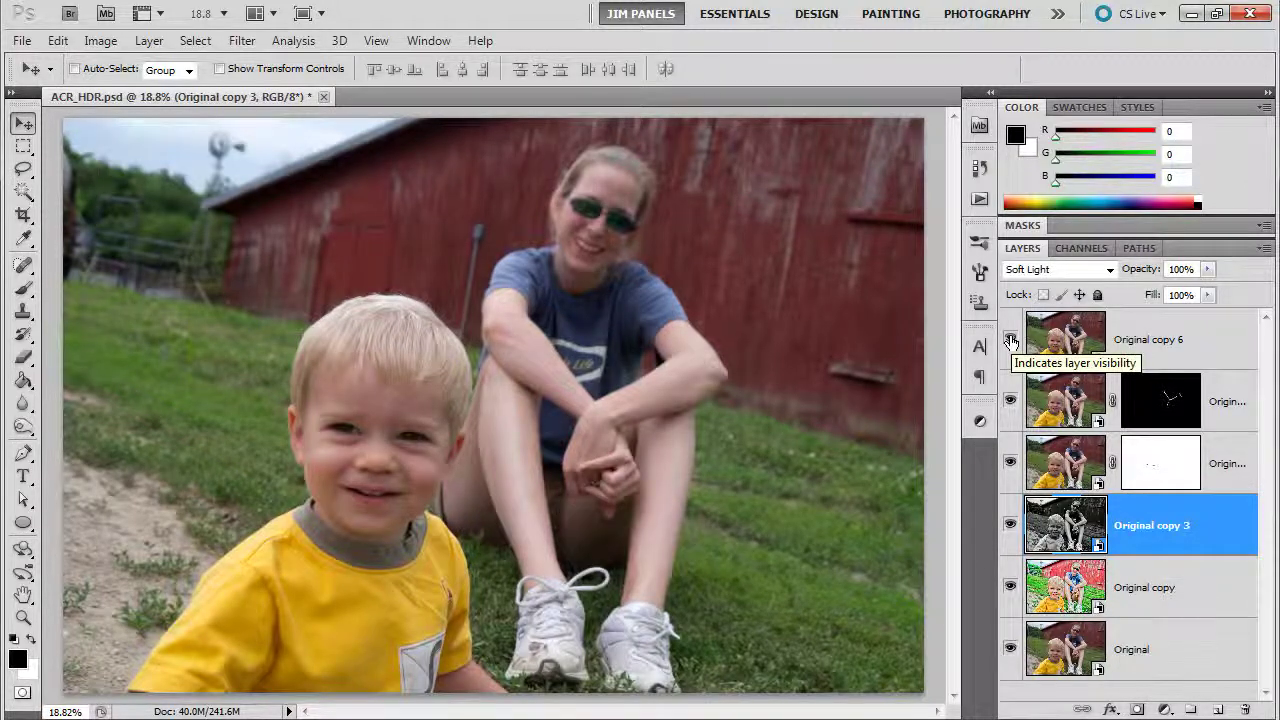
# - Toggle Original copy 6, Original copy 3 and the two masked layers to compare, leaving only Original copy 6 hidden
pyautogui.click(1010, 341)
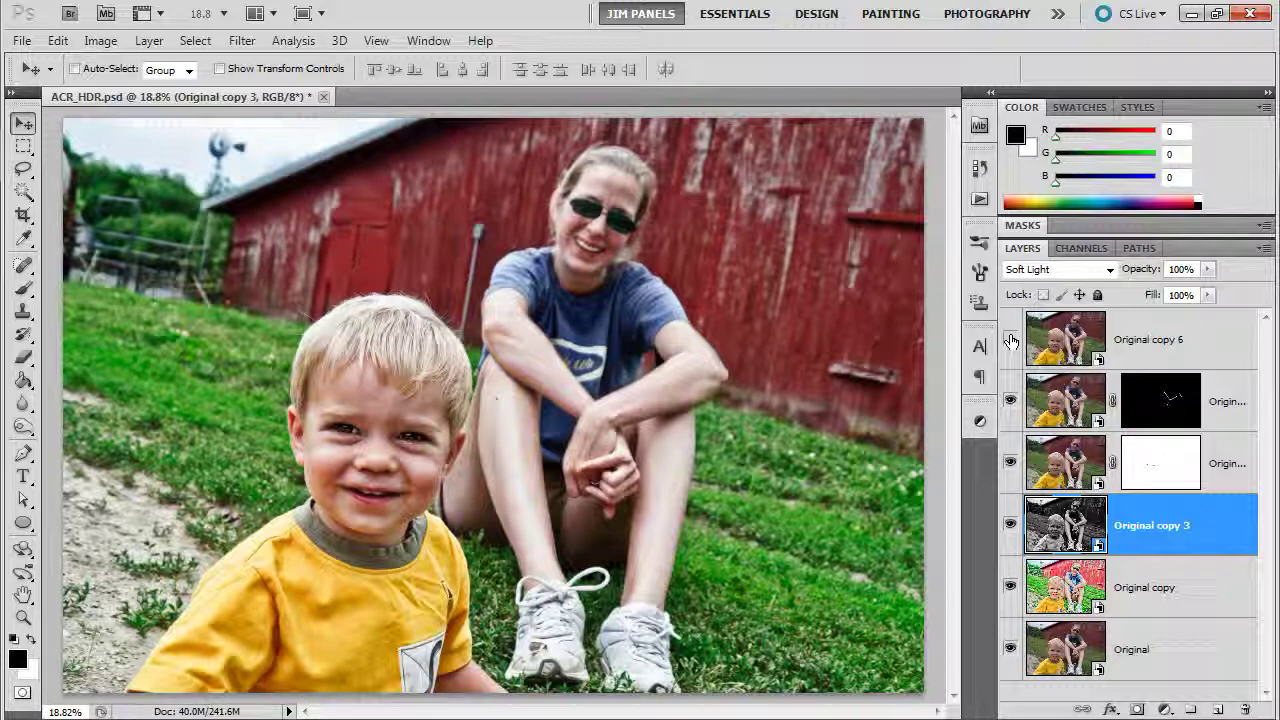
pyautogui.click(1010, 341)
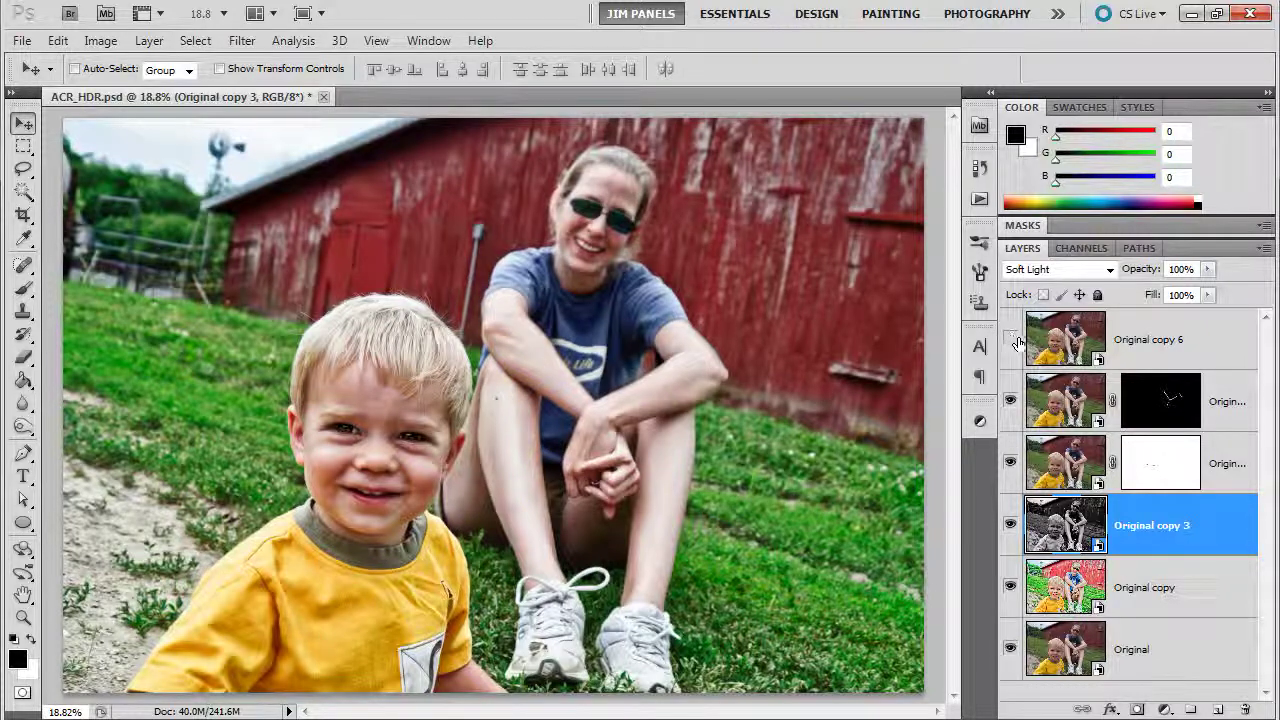
pyautogui.click(1010, 401)
pyautogui.click(1010, 463)
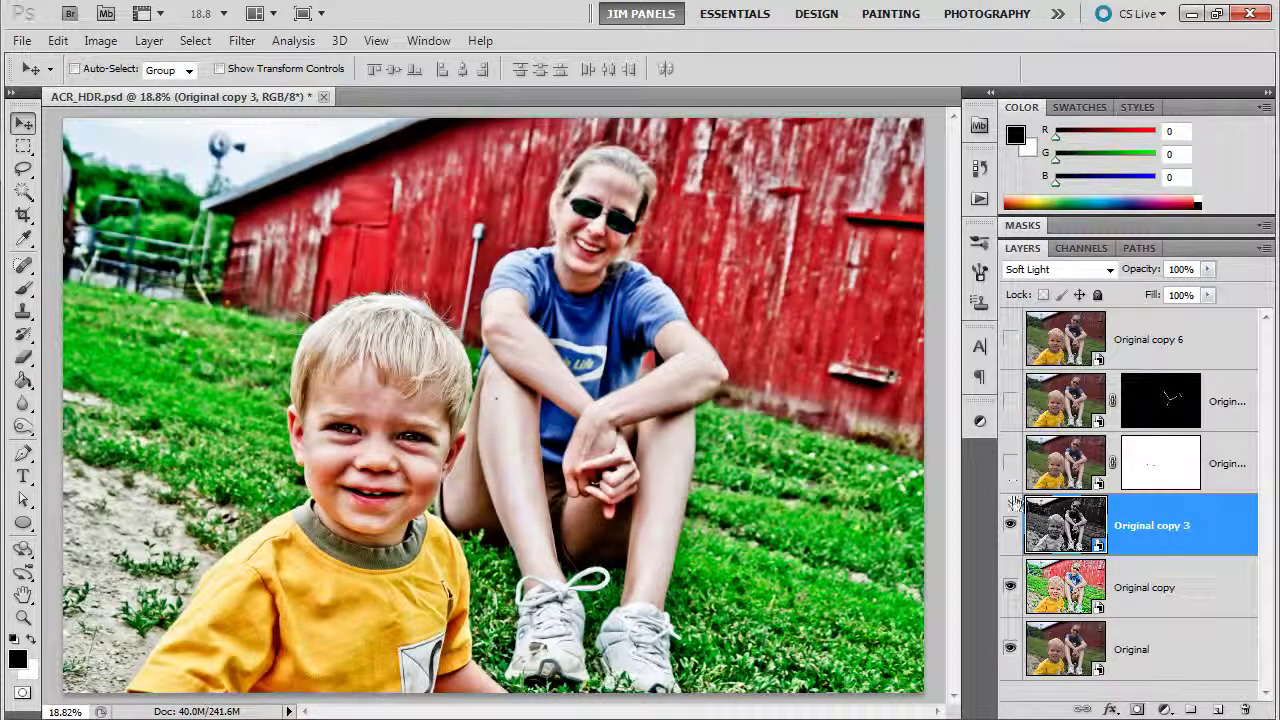
pyautogui.click(1011, 525)
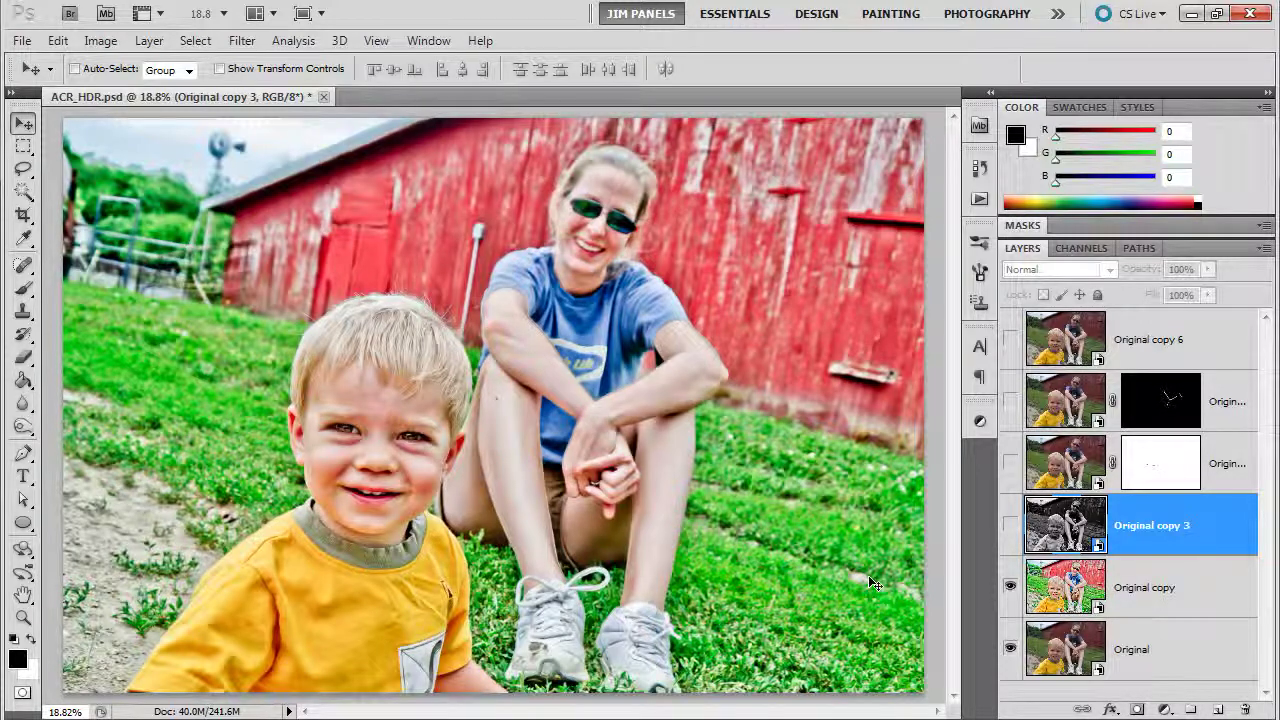
pyautogui.click(1011, 525)
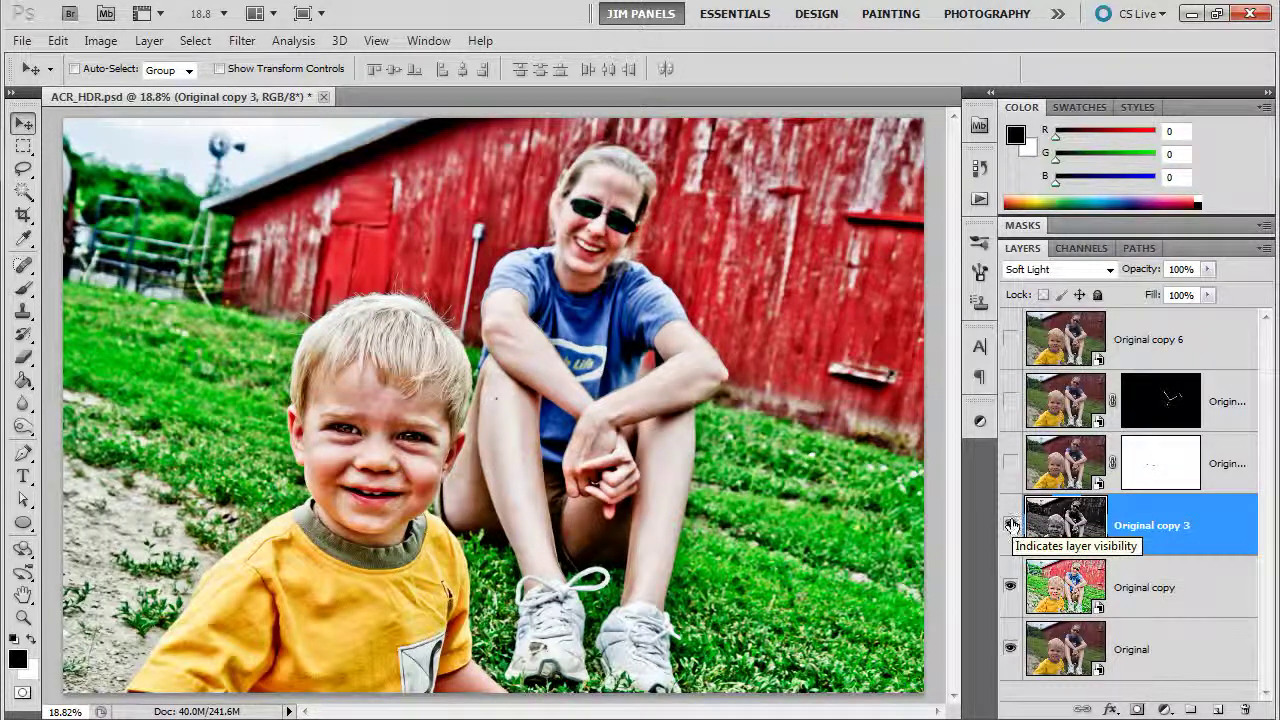
pyautogui.click(1010, 466)
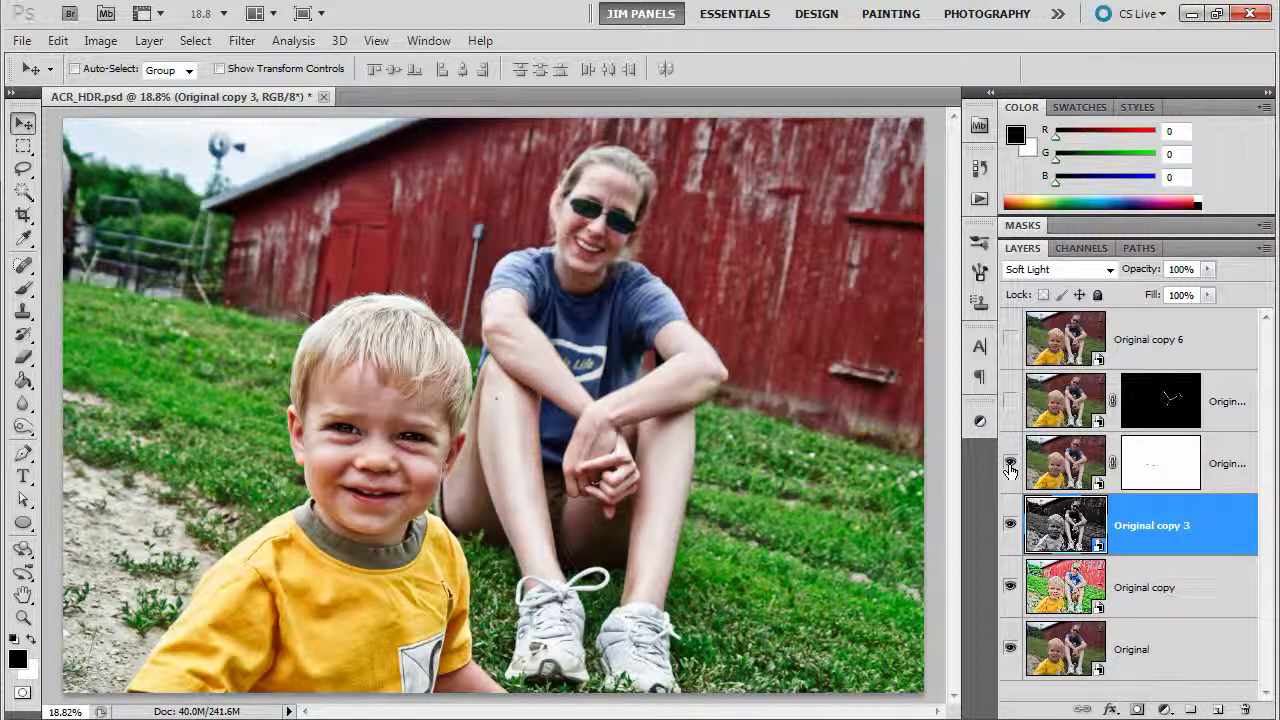
pyautogui.click(1010, 464)
pyautogui.click(1010, 463)
pyautogui.click(1010, 400)
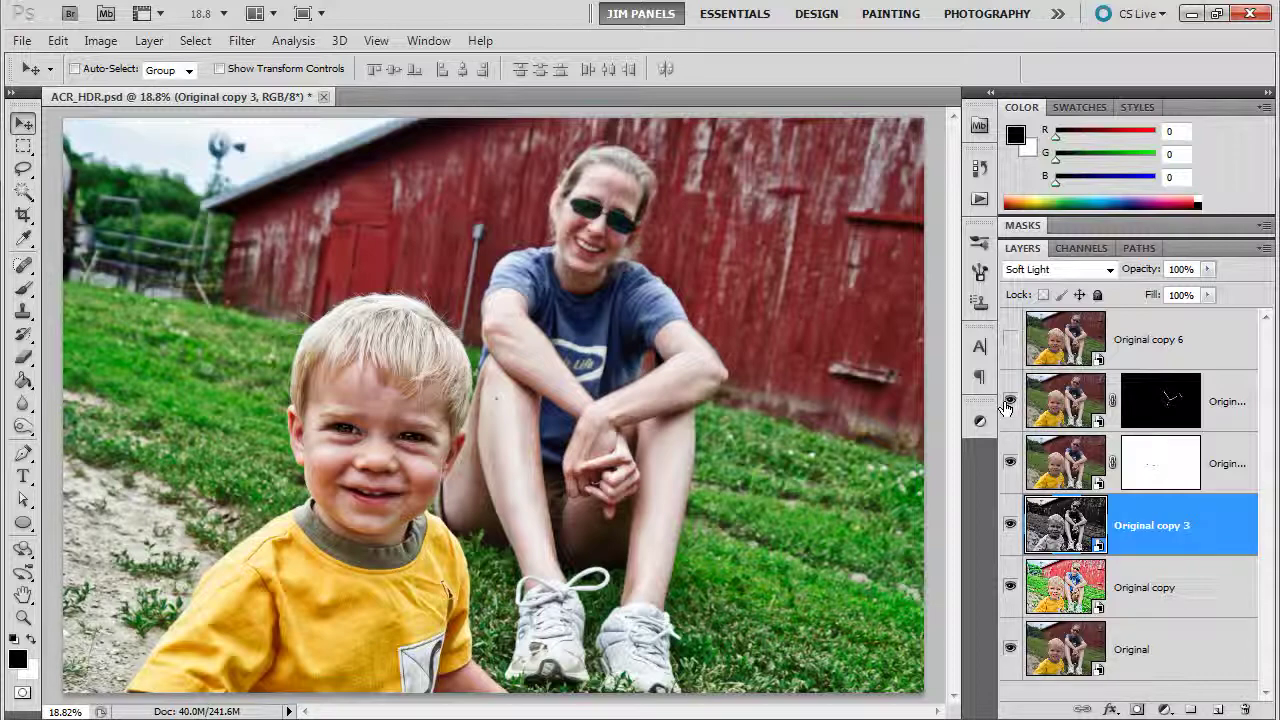
# - Open Kansas_061313_3125.RW2 in Camera Raw
pyautogui.click(21, 41)
pyautogui.click(44, 80)
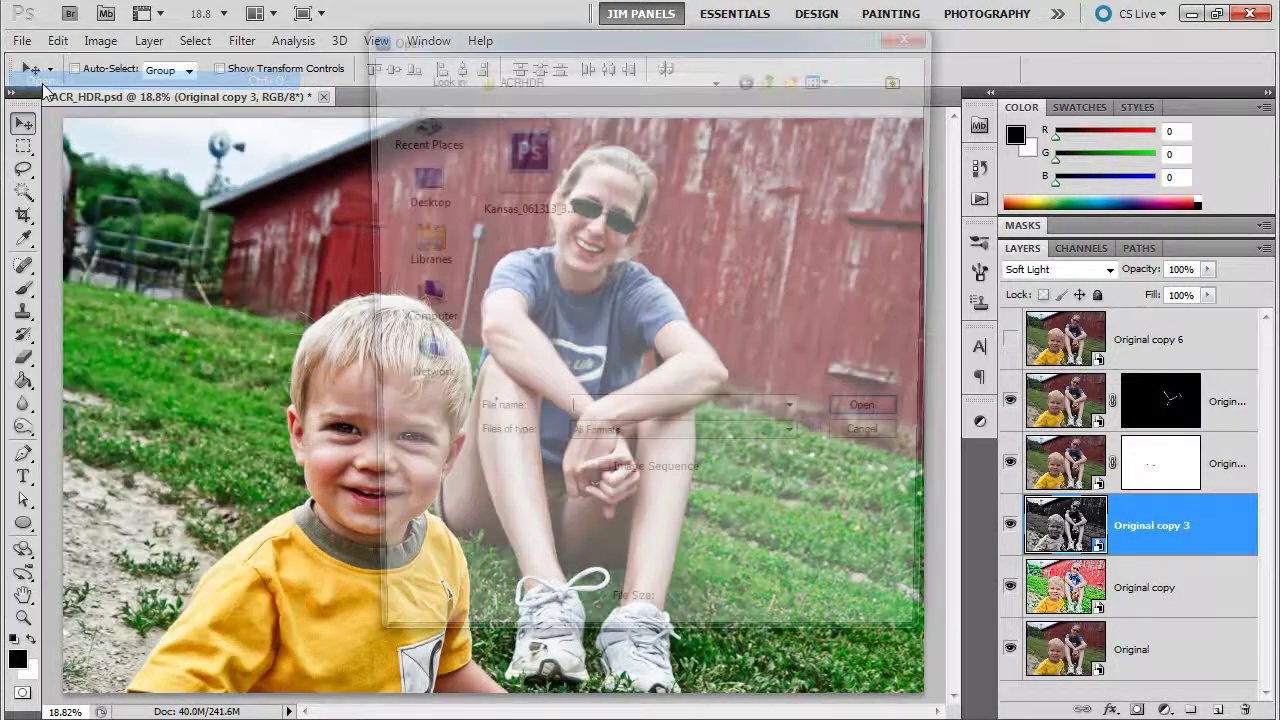
pyautogui.doubleClick(535, 190)
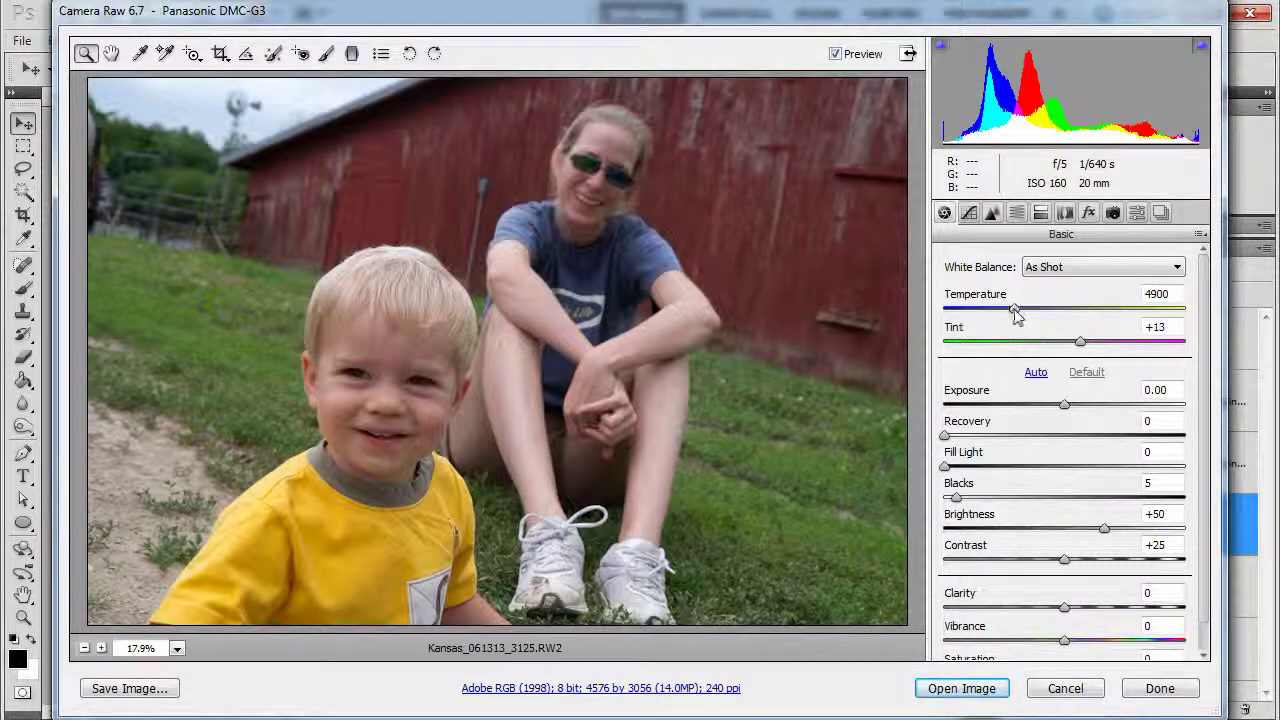
# - Cool the white balance to Temperature 4500 and Tint -5, then open it in Photoshop
pyautogui.moveTo(1014, 312); pyautogui.dragTo(1007, 316)
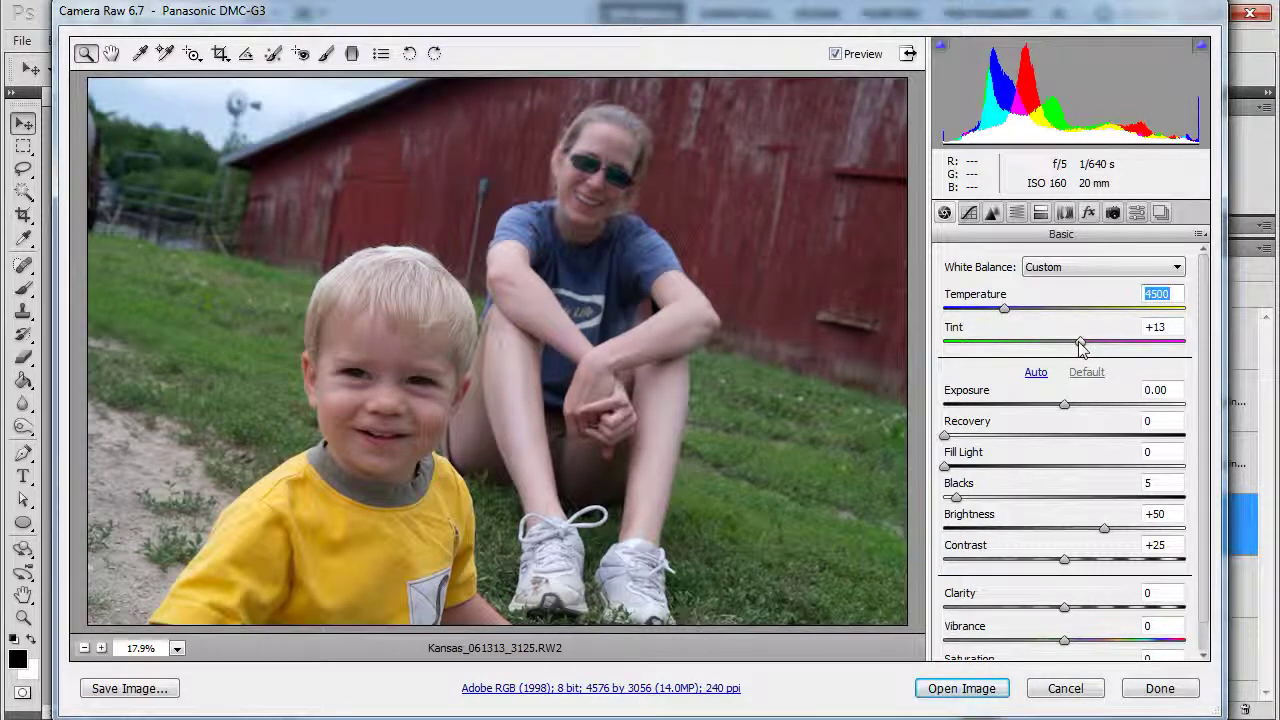
pyautogui.moveTo(1080, 345); pyautogui.dragTo(1058, 350)
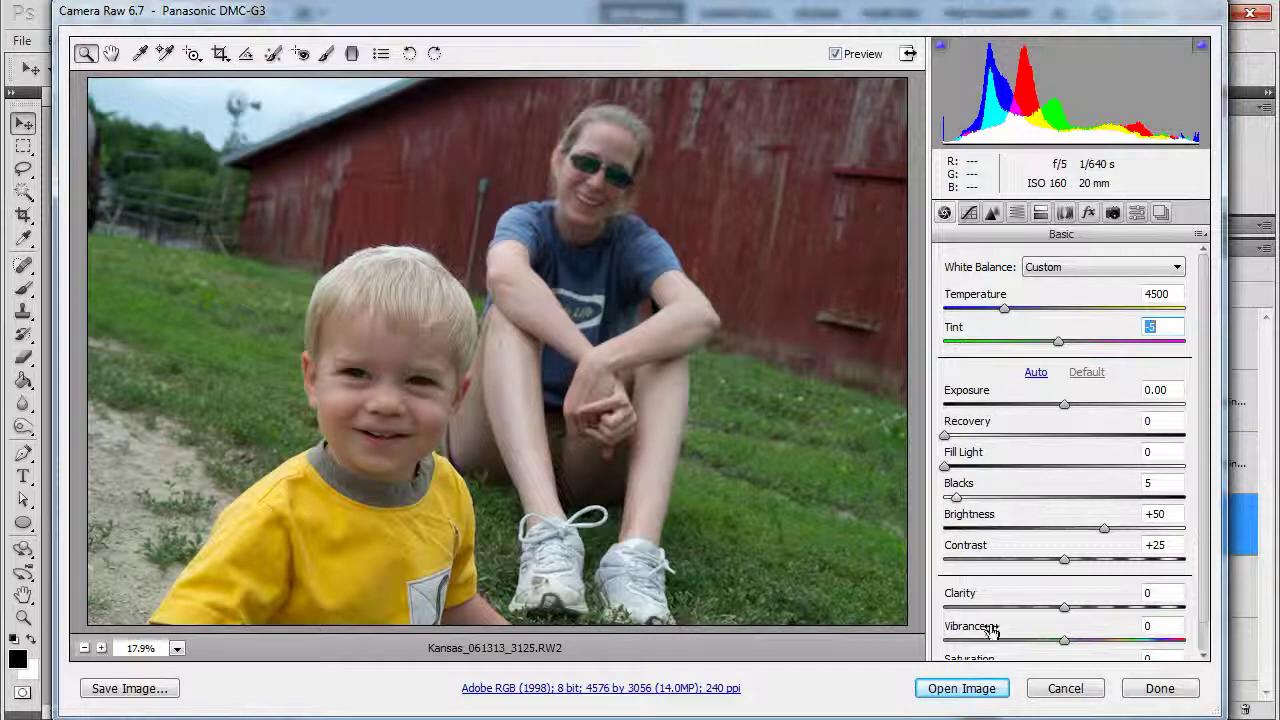
pyautogui.click(962, 688)
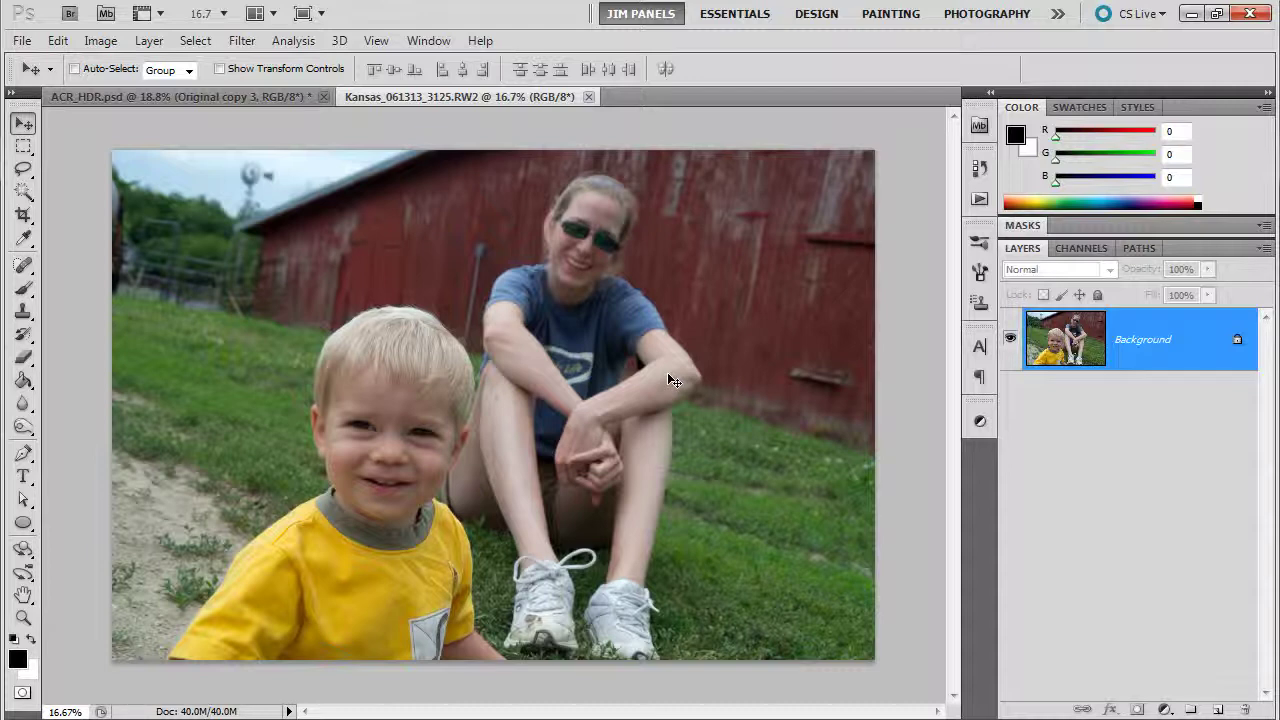
# - Close the Kansas document without saving its changes
pyautogui.click(589, 98)
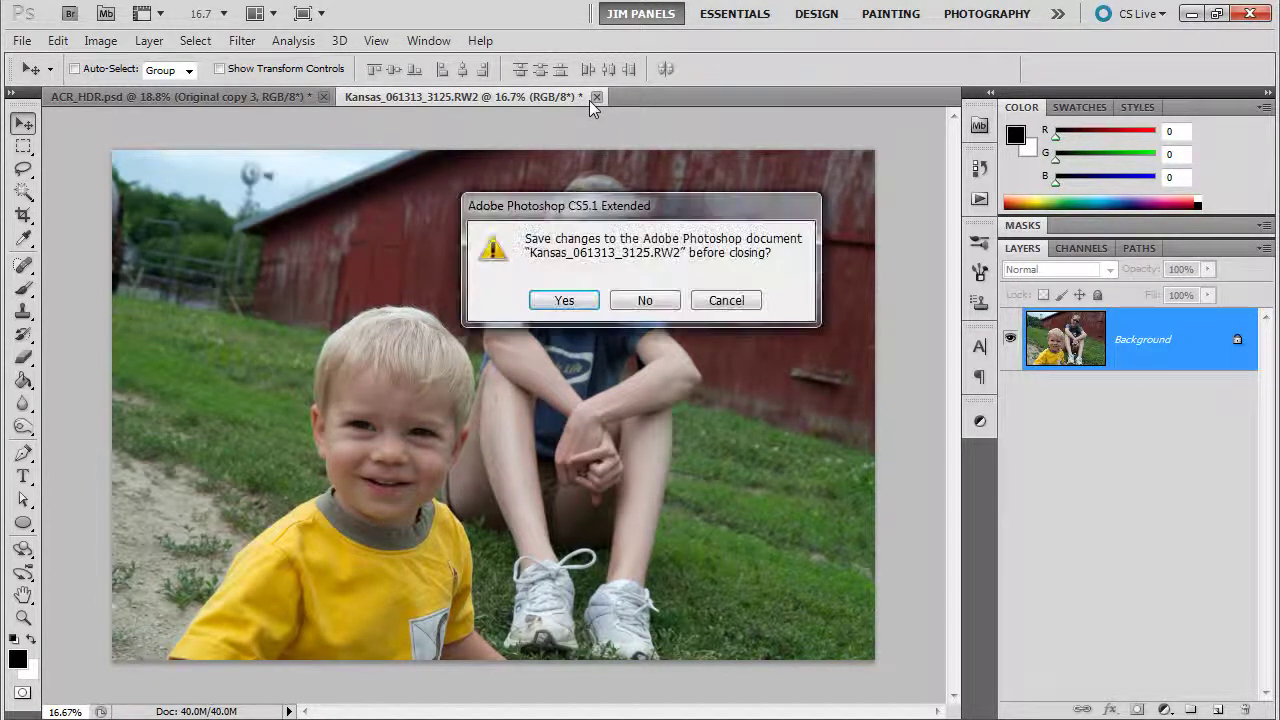
pyautogui.click(642, 300)
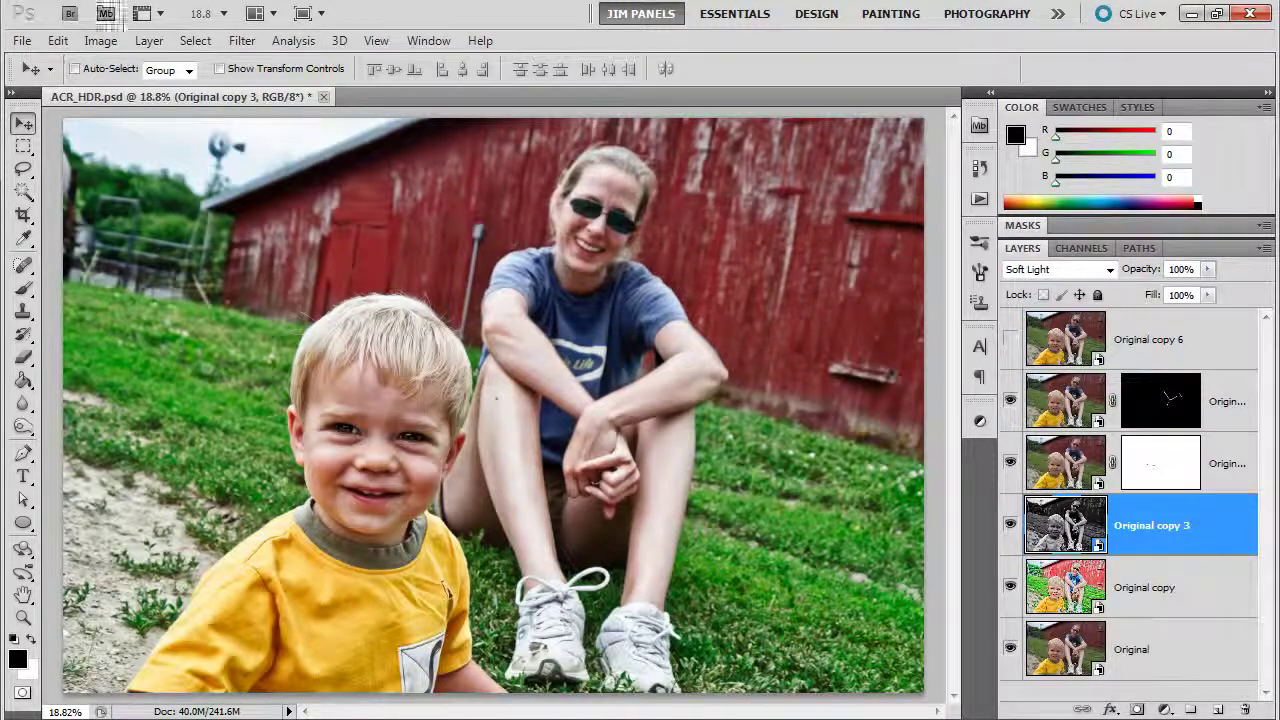
pyautogui.click(22, 41)
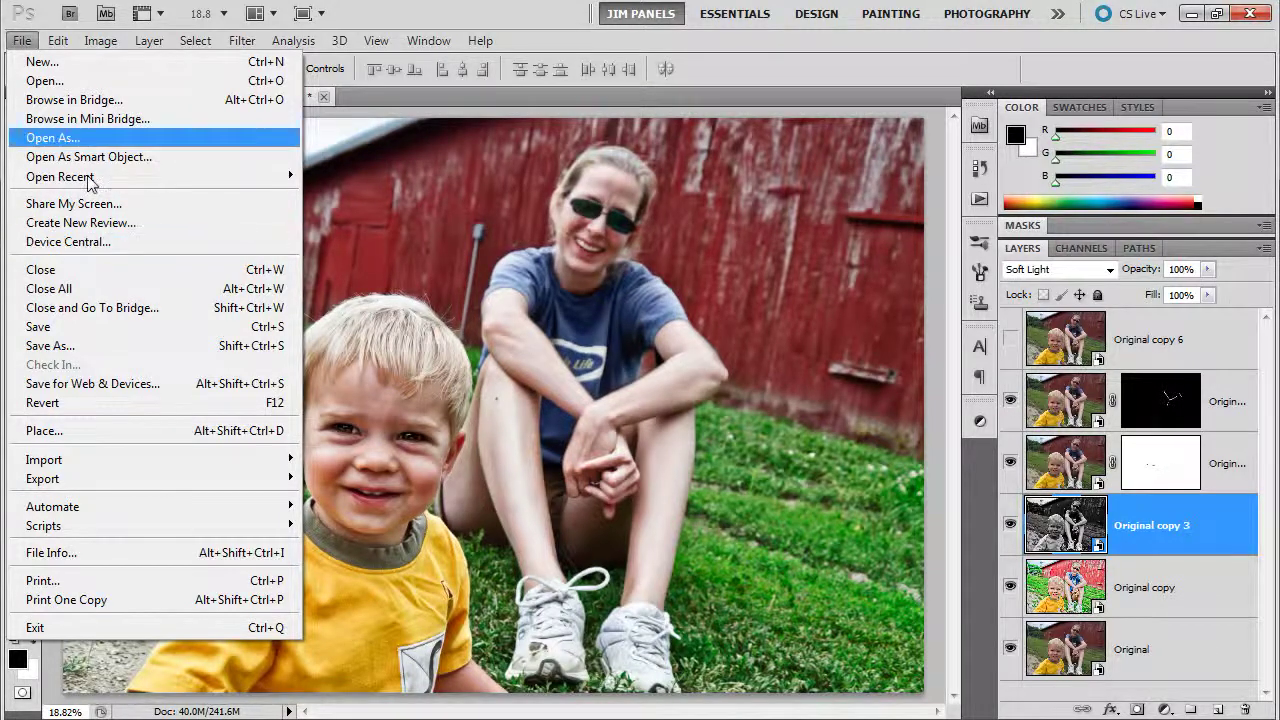
pyautogui.click(71, 81)
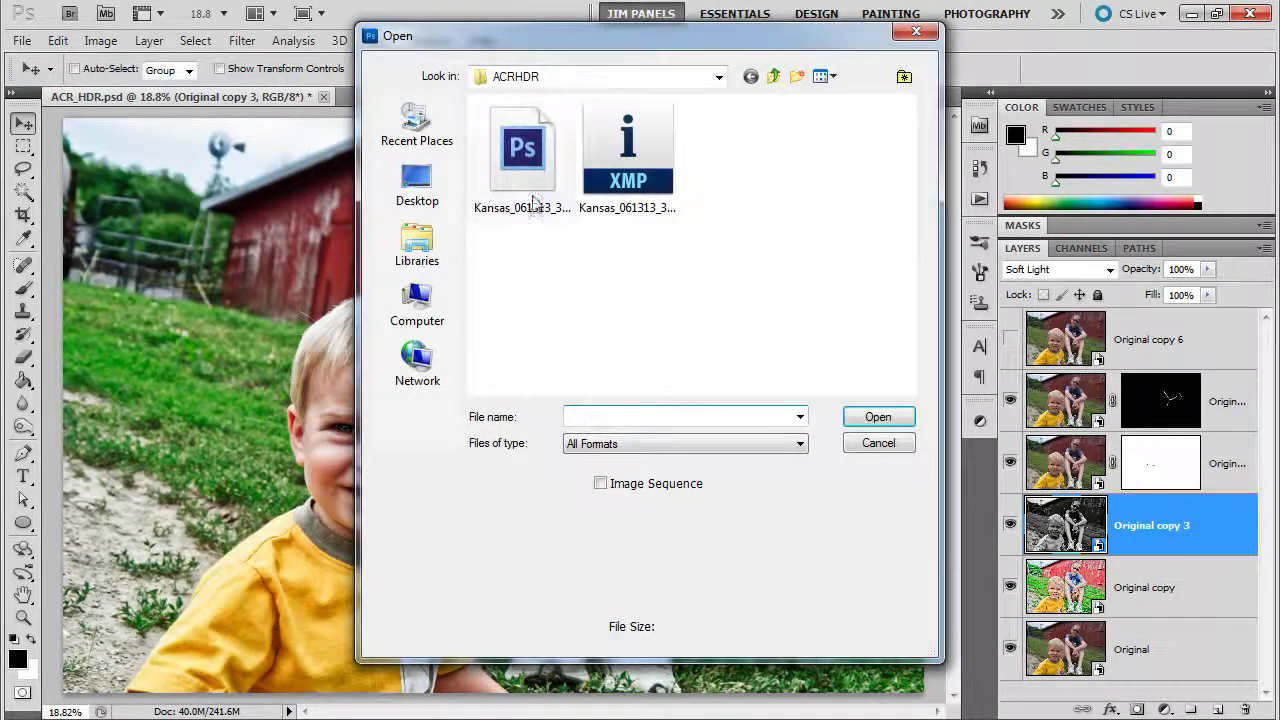
# - Delete the Kansas XMP sidecar file and reopen the RW2 in Camera Raw at As Shot settings
pyautogui.click(651, 175)
pyautogui.rightClick(651, 172)
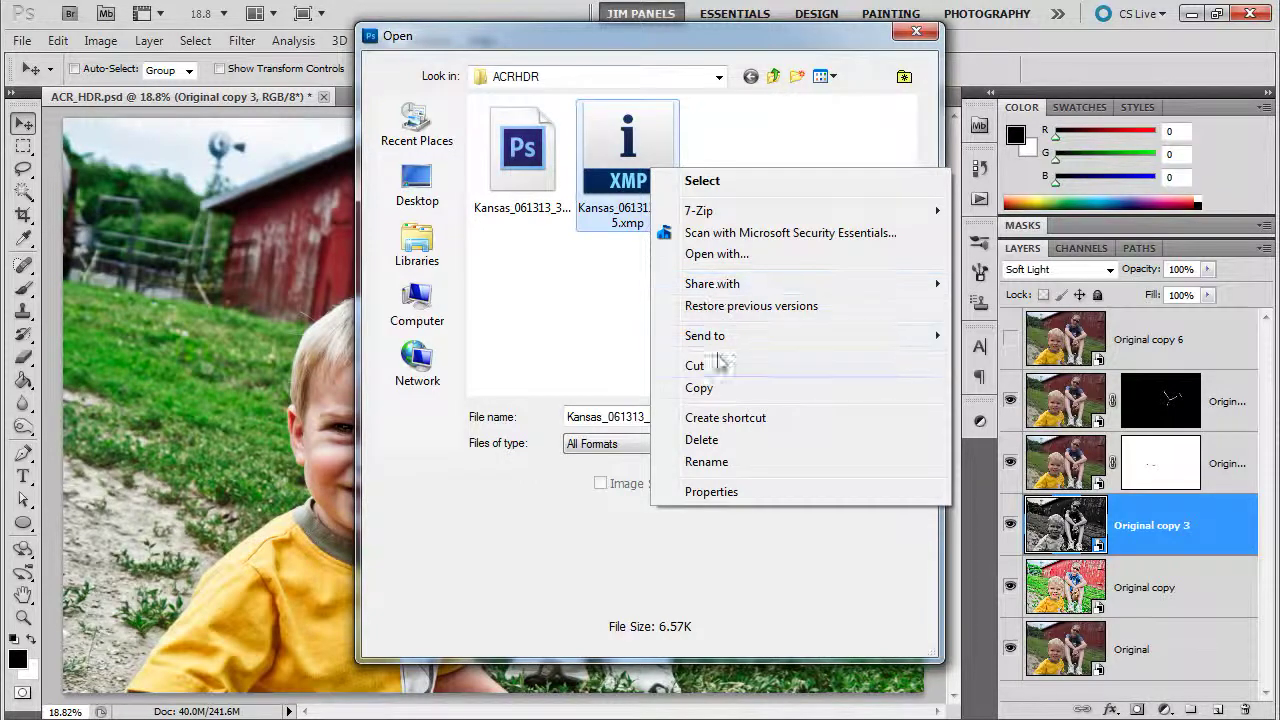
pyautogui.click(703, 441)
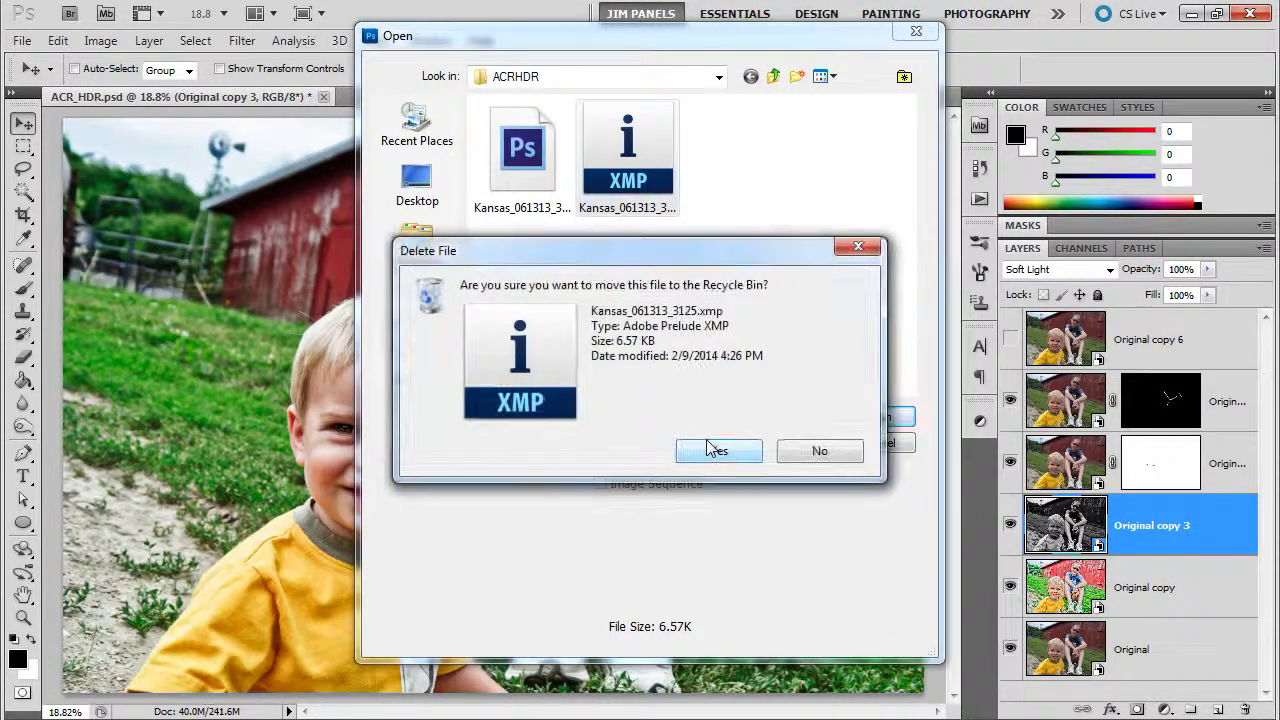
pyautogui.click(722, 449)
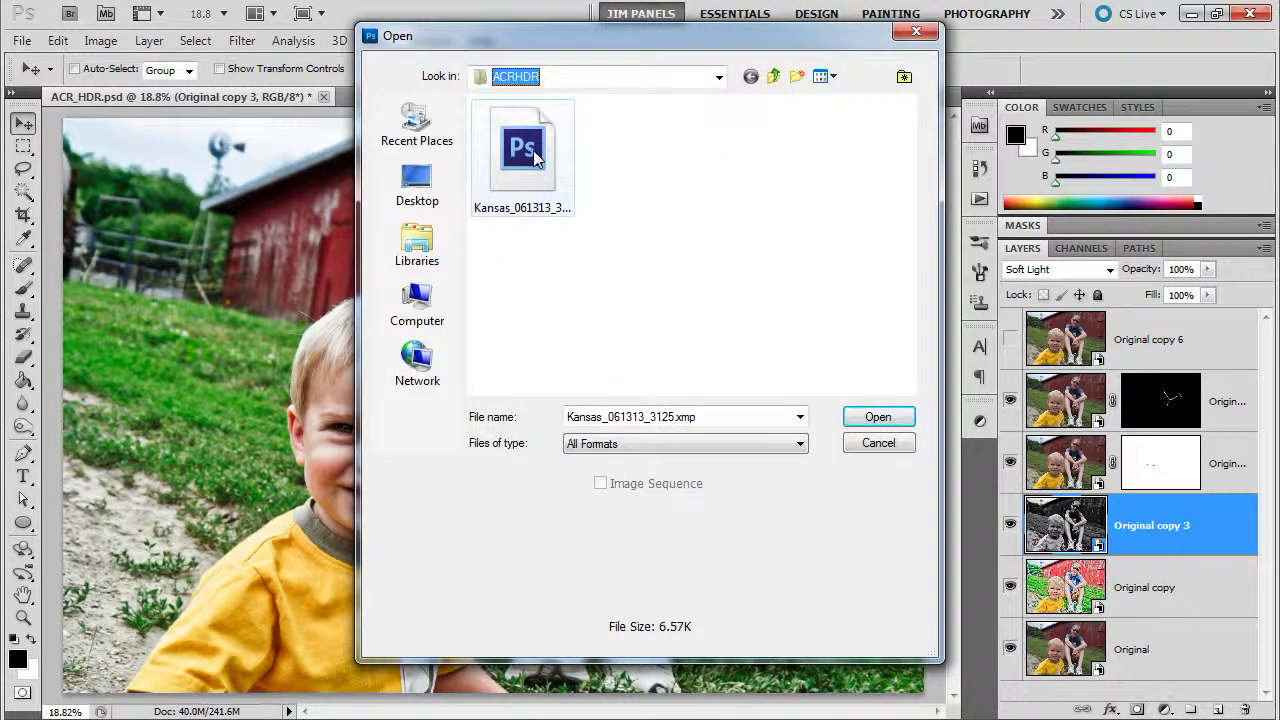
pyautogui.moveTo(533, 150)
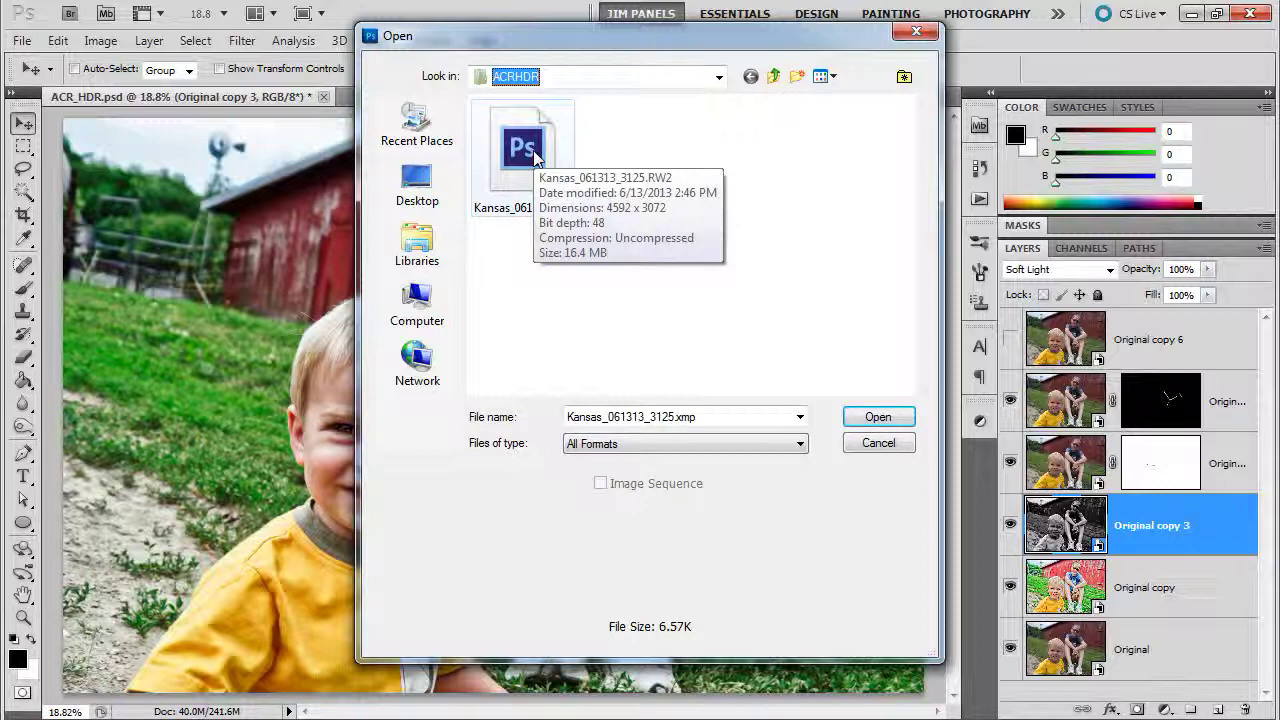
pyautogui.doubleClick(533, 150)
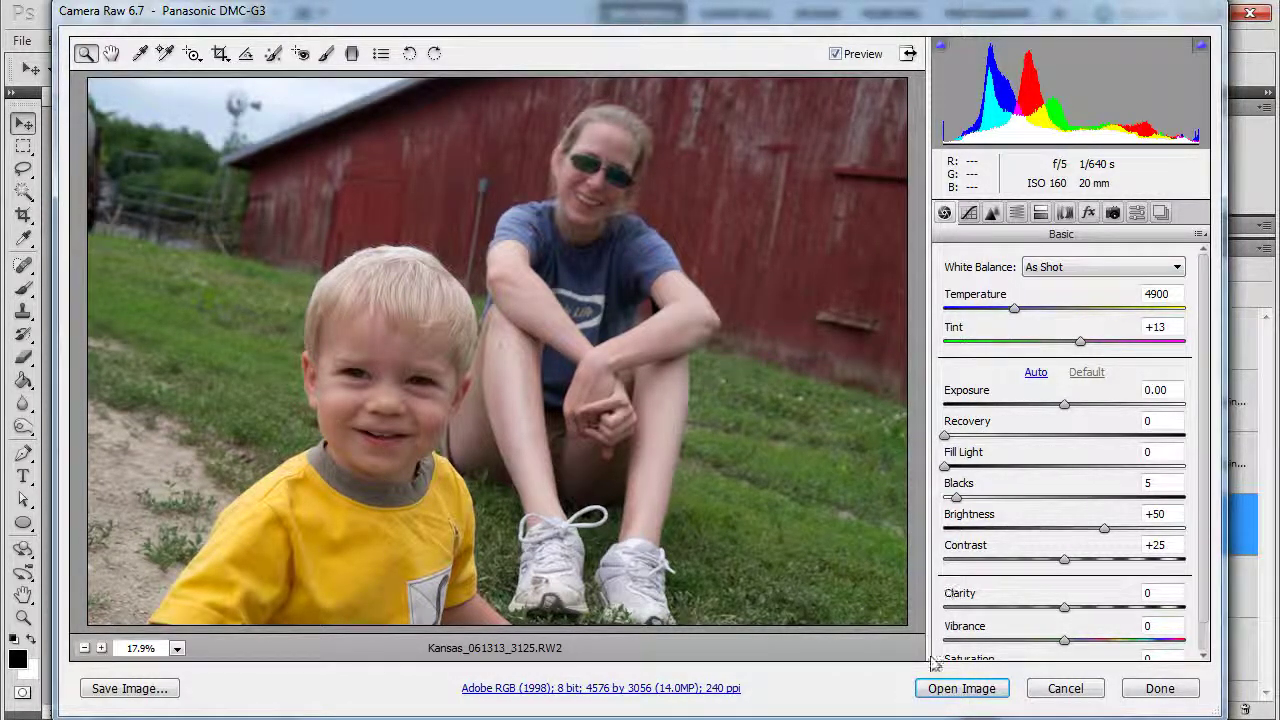
# - Open the Kansas raw photo at default settings as a Smart Object using Open Object
pyautogui.press('shift')
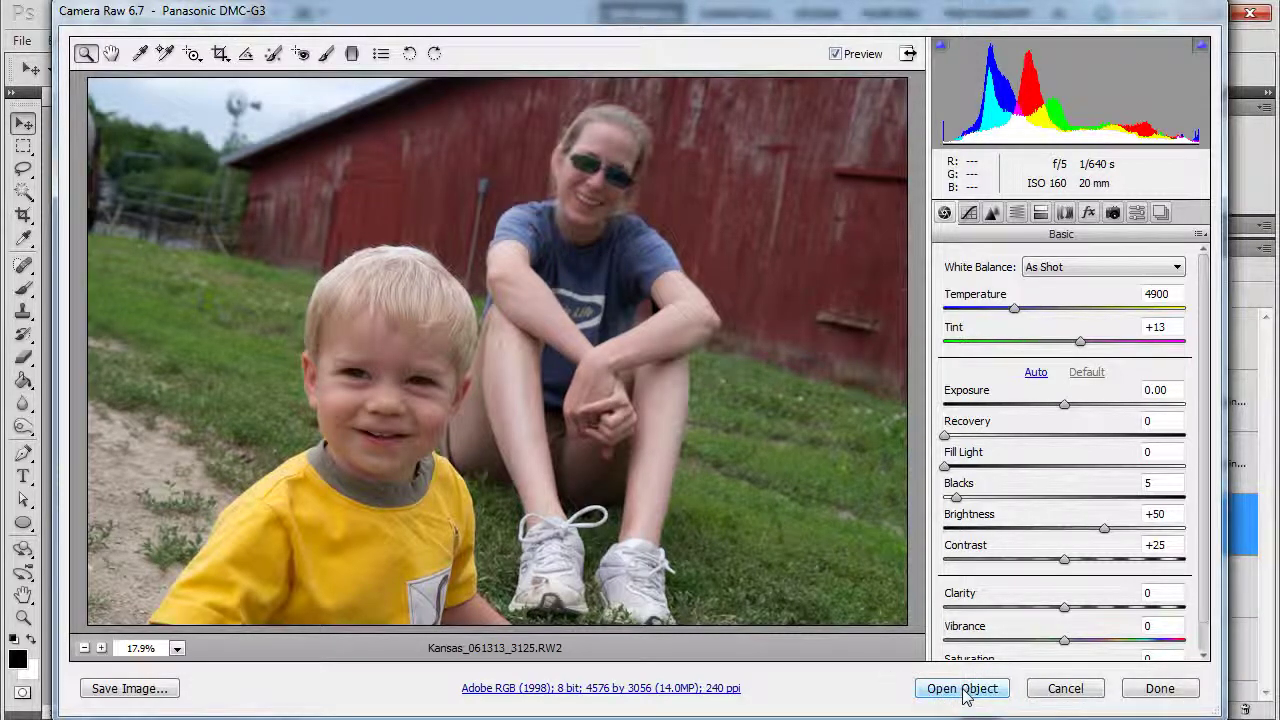
pyautogui.click(964, 690)
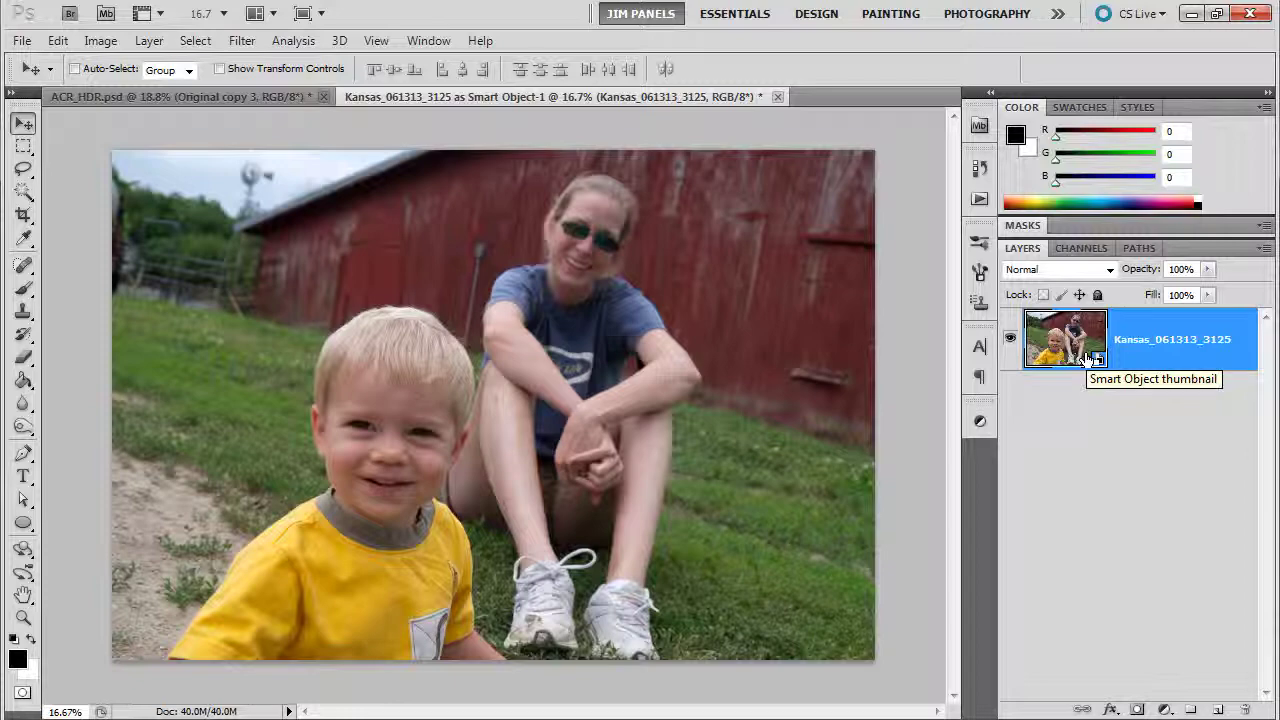
# - Rename the Kansas_061313_3125 smart object layer to 'Original'
pyautogui.doubleClick(1068, 345)
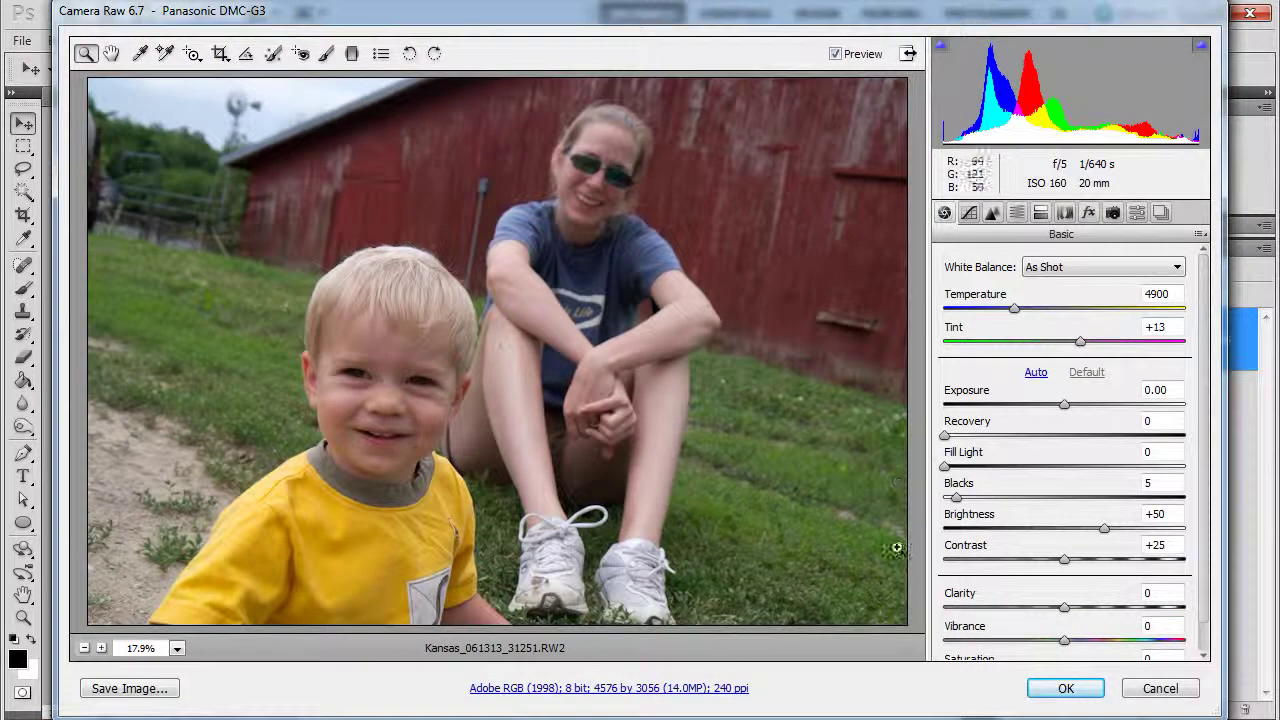
pyautogui.click(1158, 689)
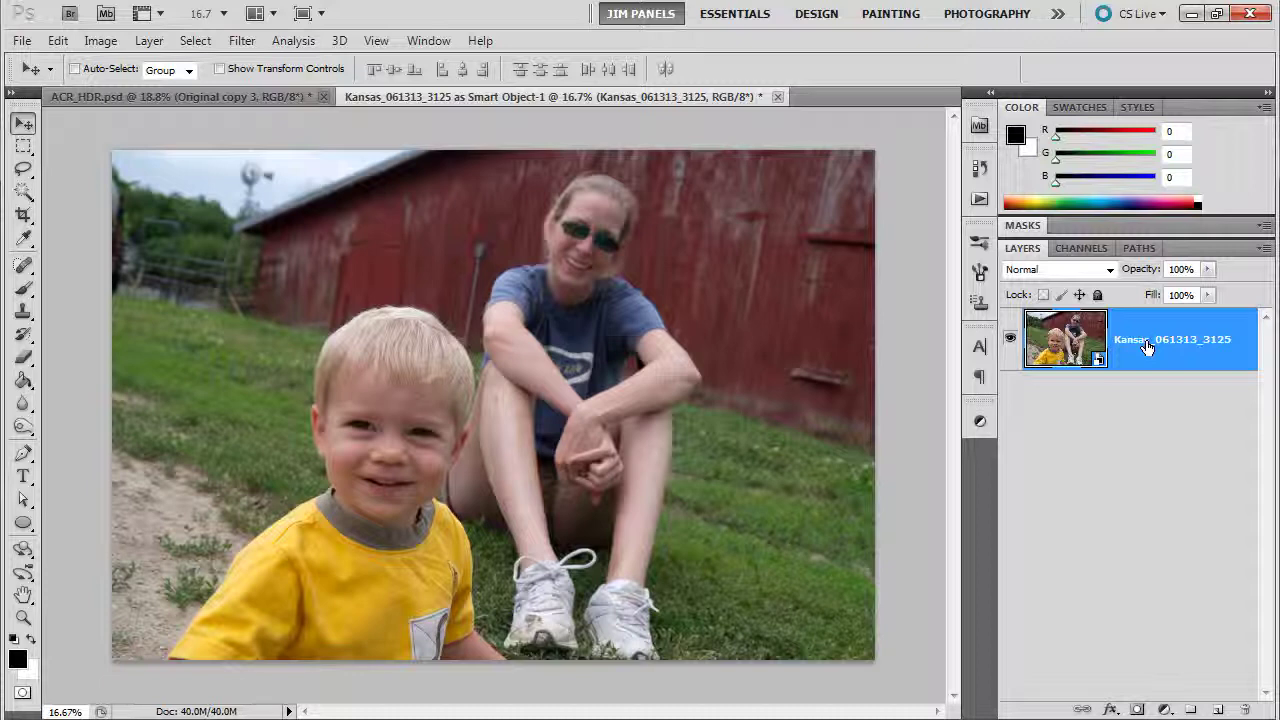
pyautogui.doubleClick(1147, 344)
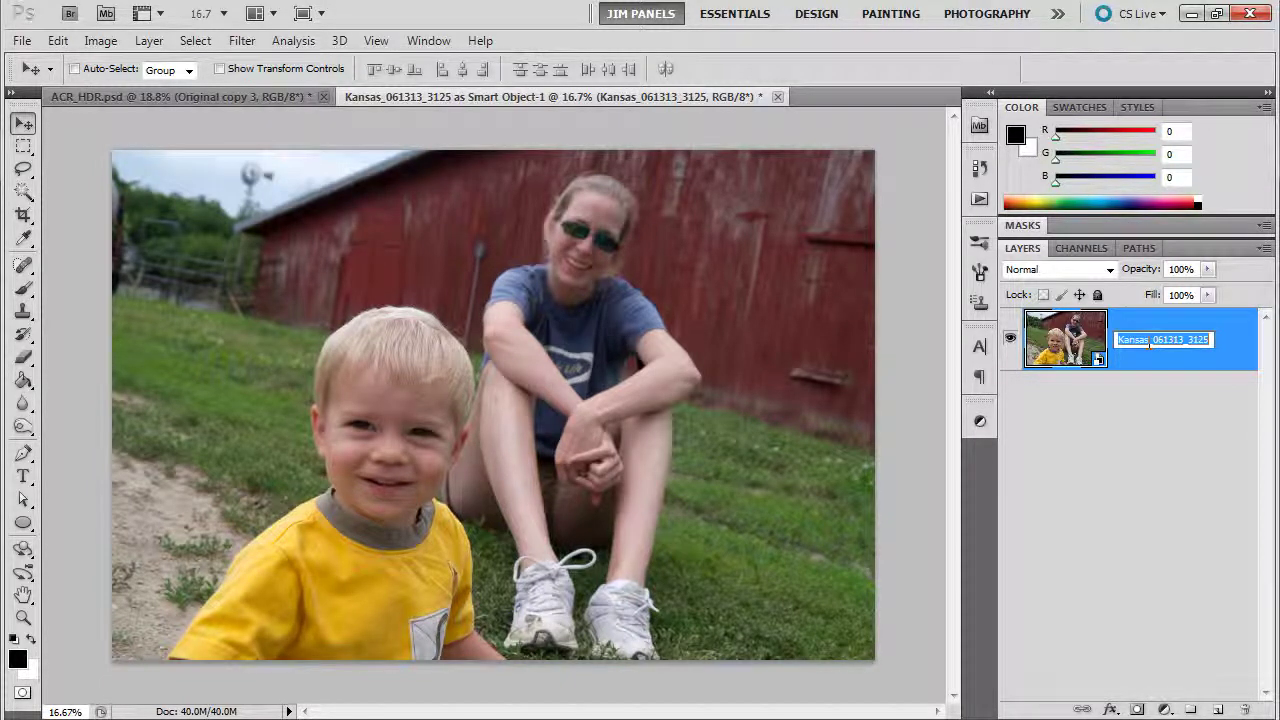
pyautogui.write('Original')
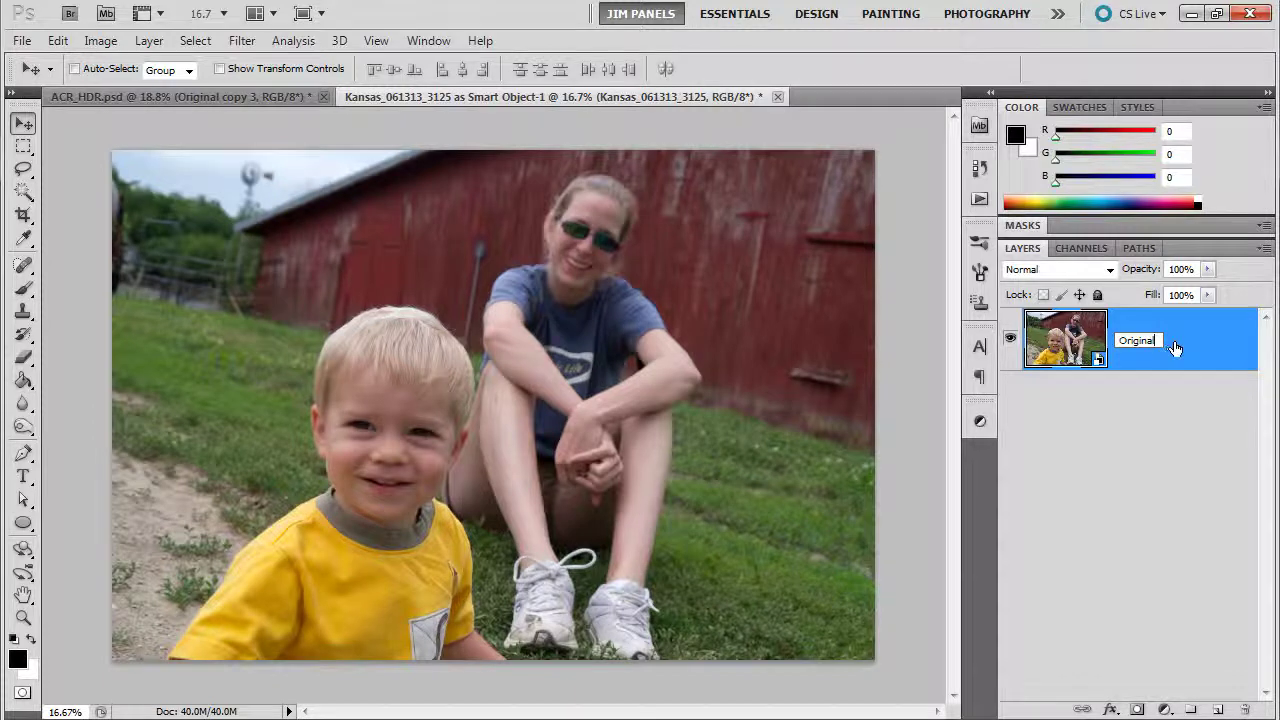
pyautogui.press('Return')
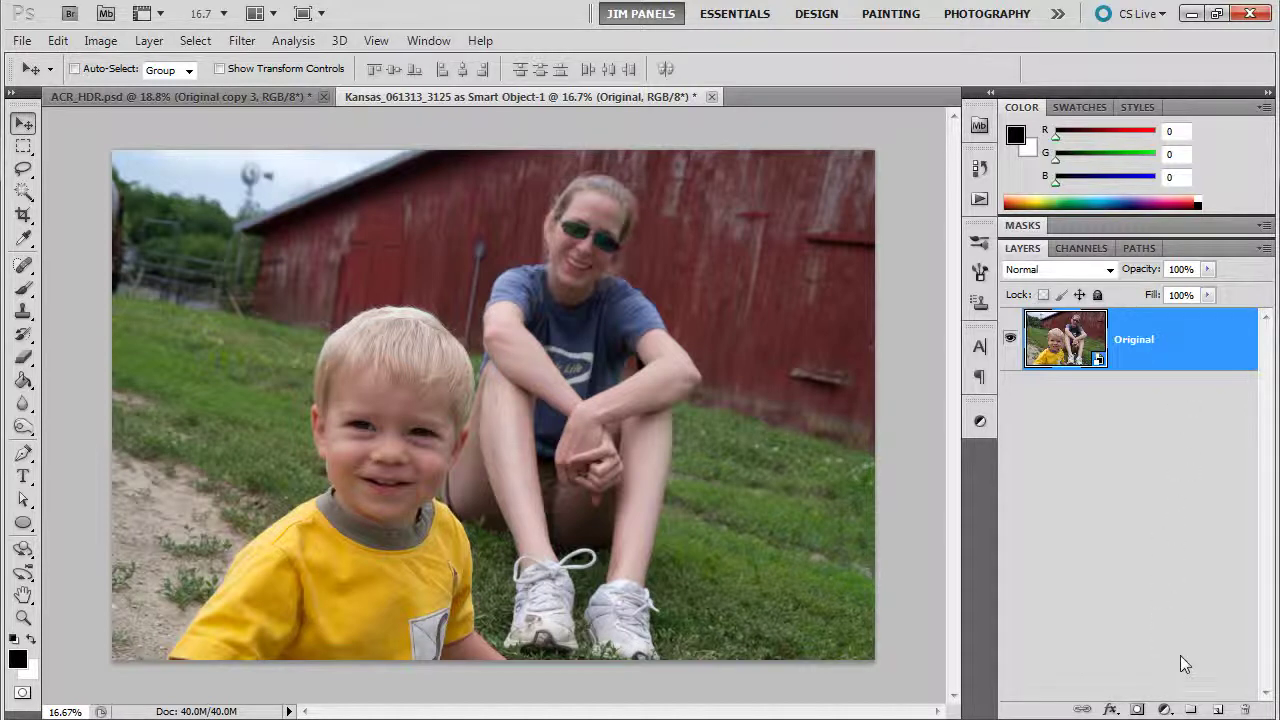
# - Make a New Smart Object via Copy of Original and name it 'Color'
pyautogui.rightClick(1182, 342)
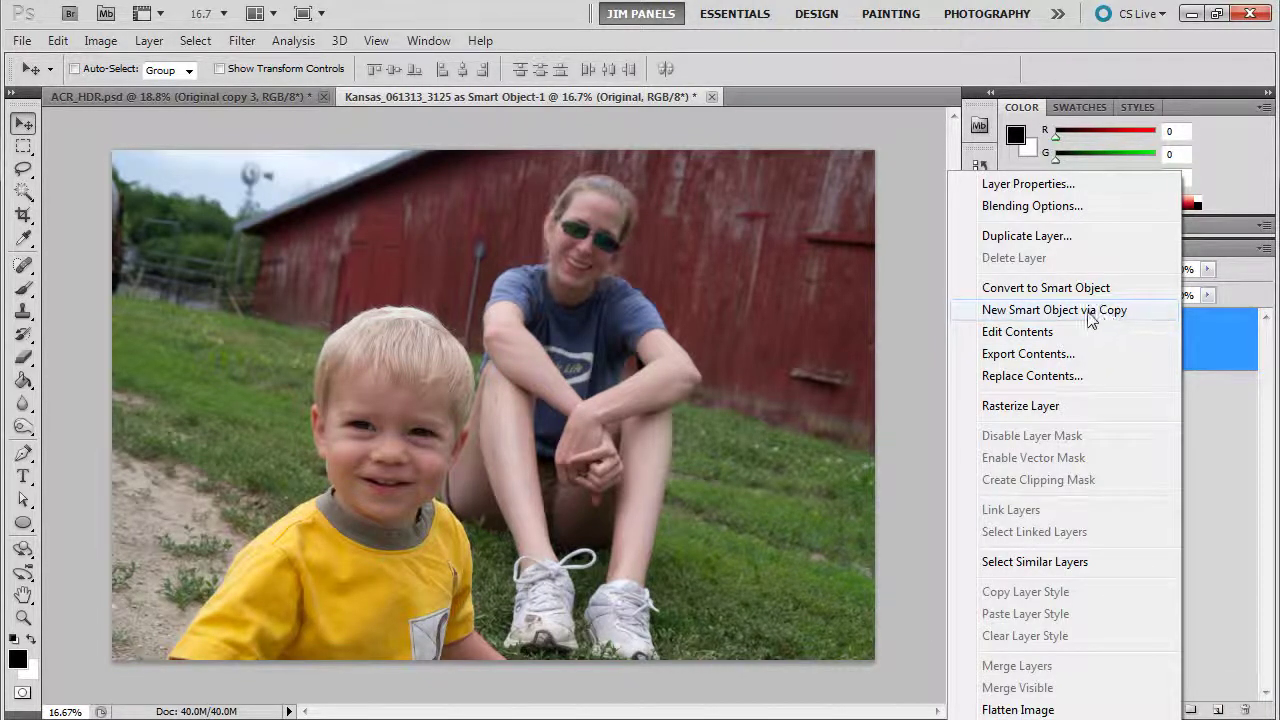
pyautogui.click(1036, 318)
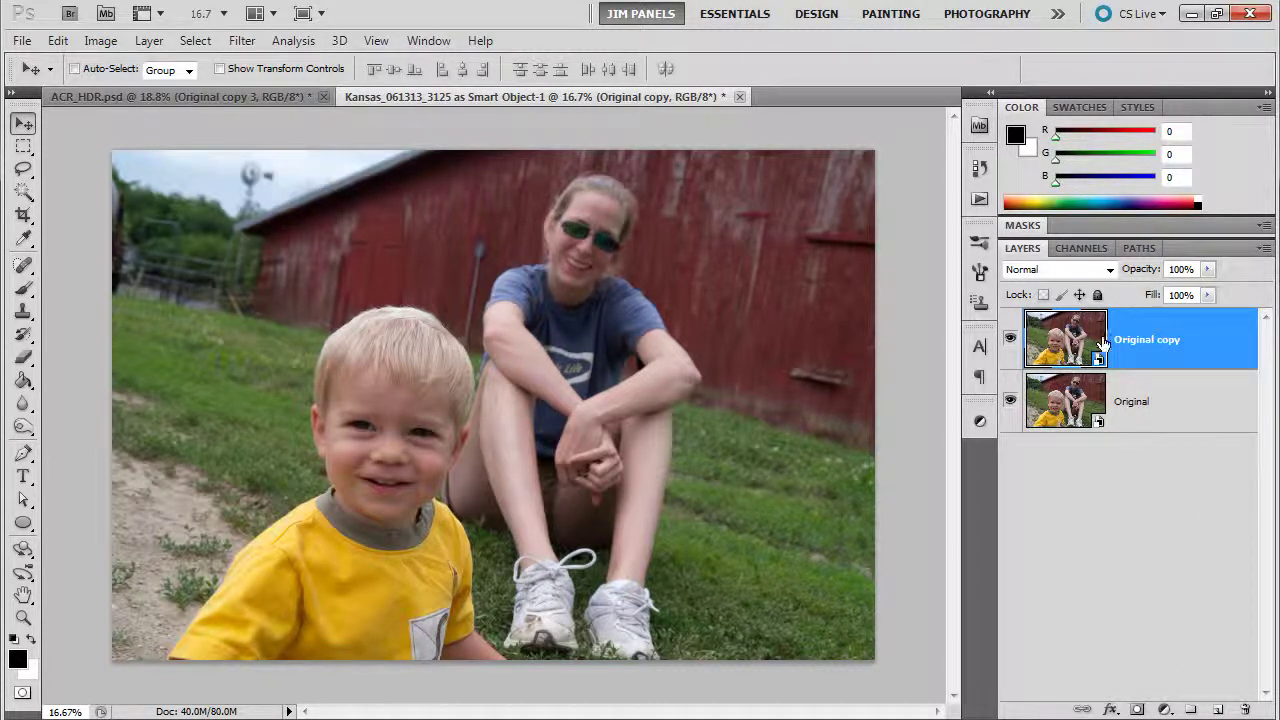
pyautogui.doubleClick(1148, 341)
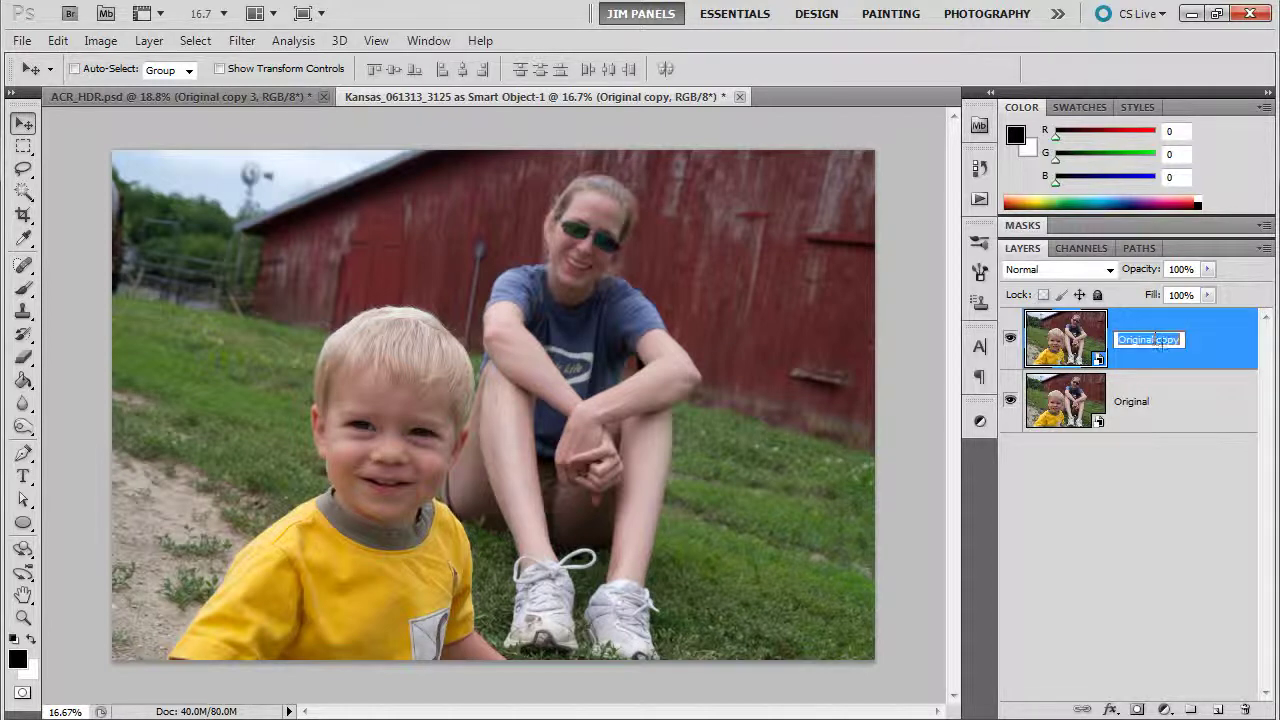
pyautogui.write('Colo')
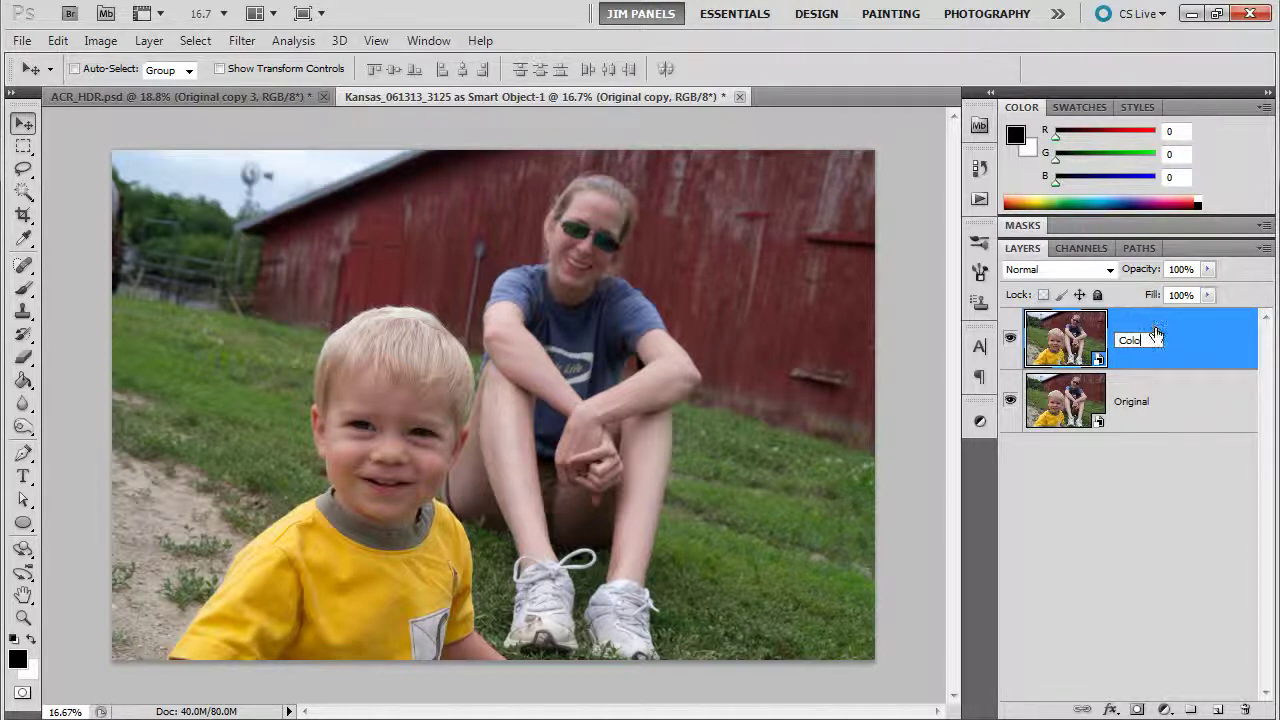
pyautogui.write('r')
pyautogui.press('Return')
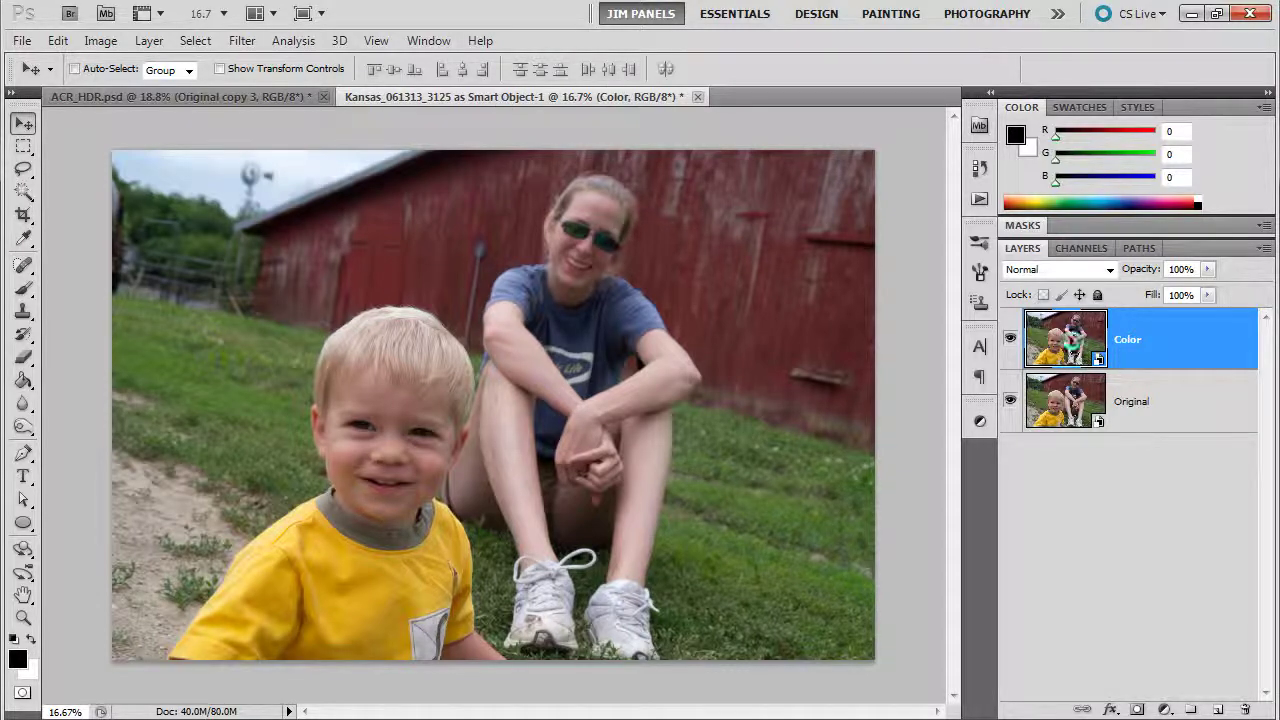
pyautogui.doubleClick(1072, 342)
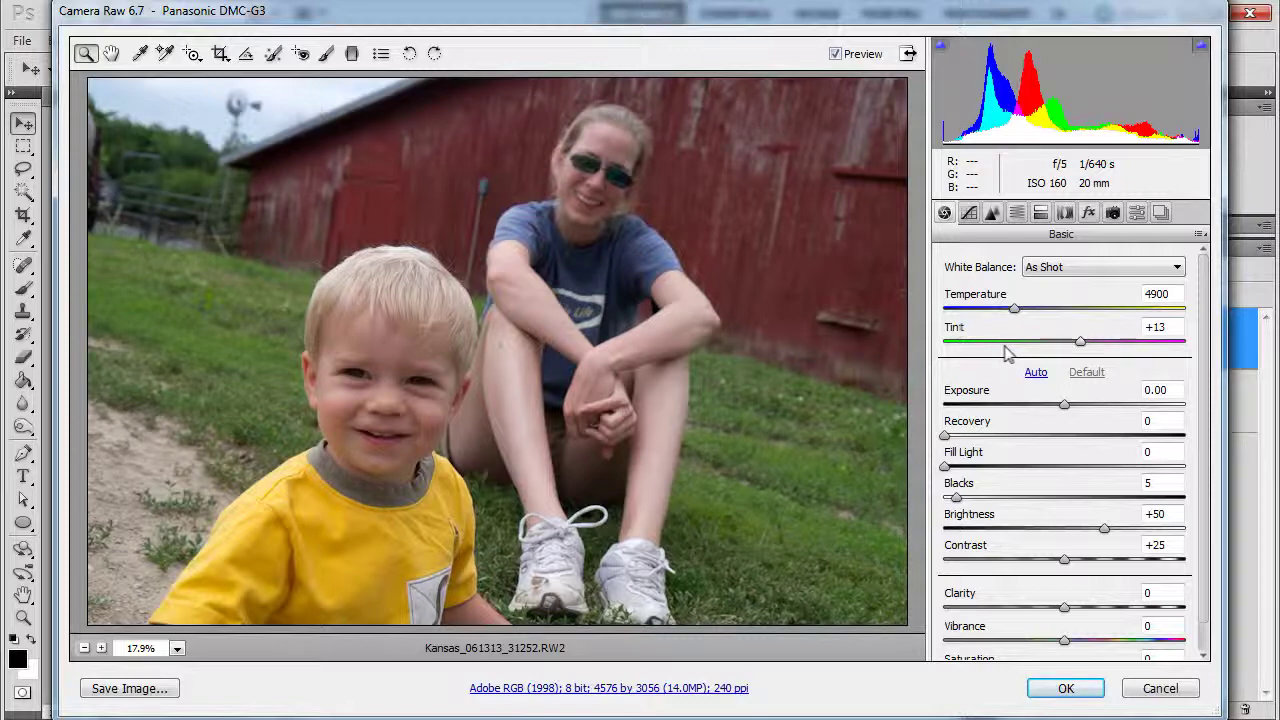
# - Set the Color layer's white balance to Temperature 4500 and Tint -5
pyautogui.click(1165, 294)
pyautogui.write('4800')
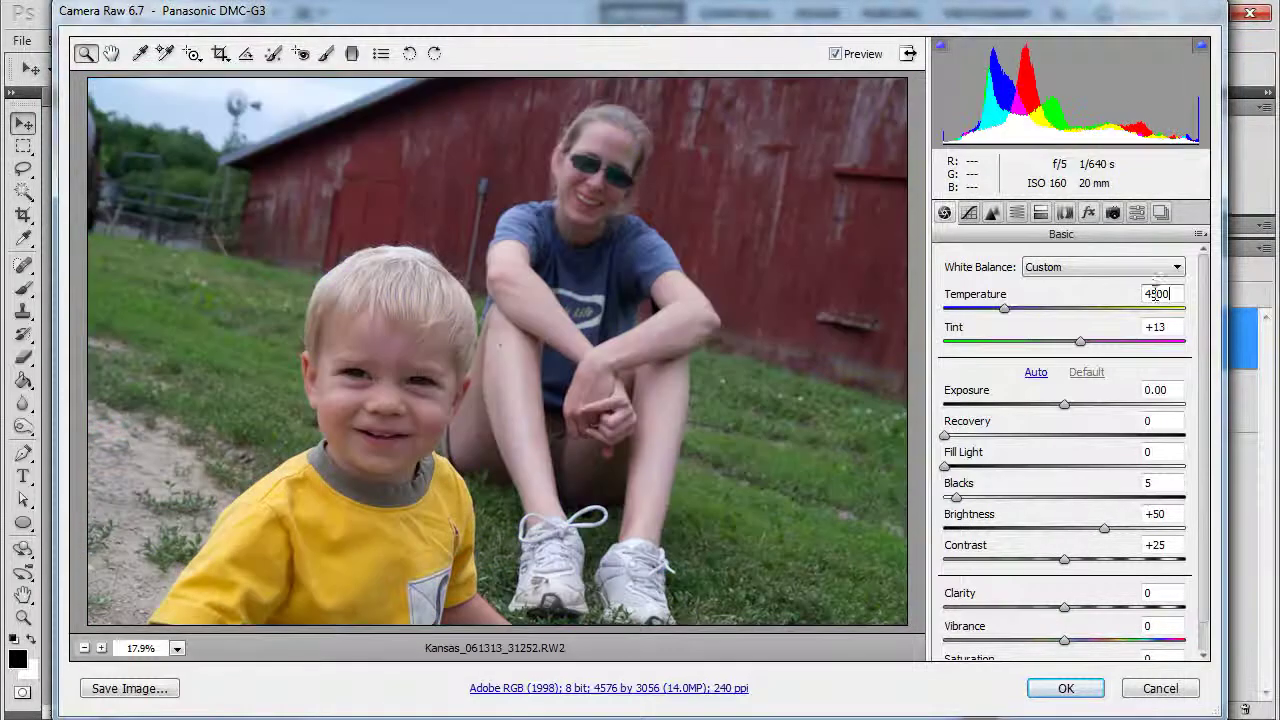
pyautogui.doubleClick(1157, 293)
pyautogui.write('4500')
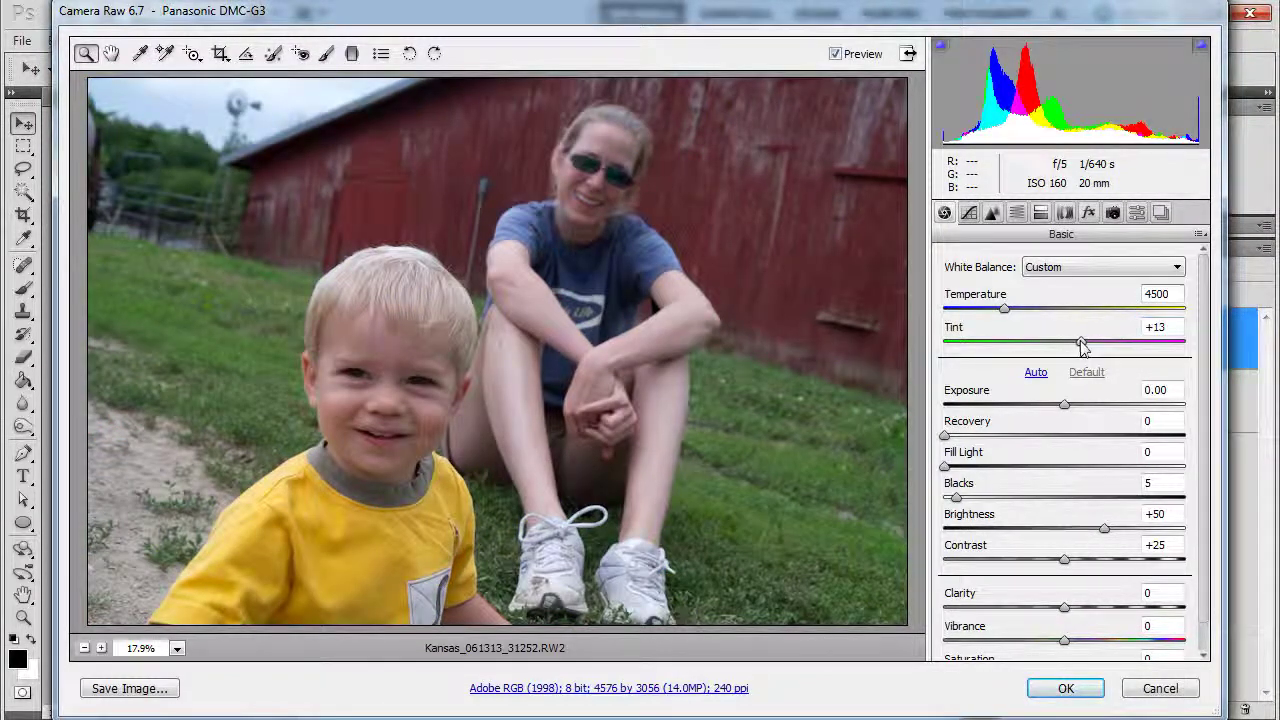
pyautogui.click(1136, 326)
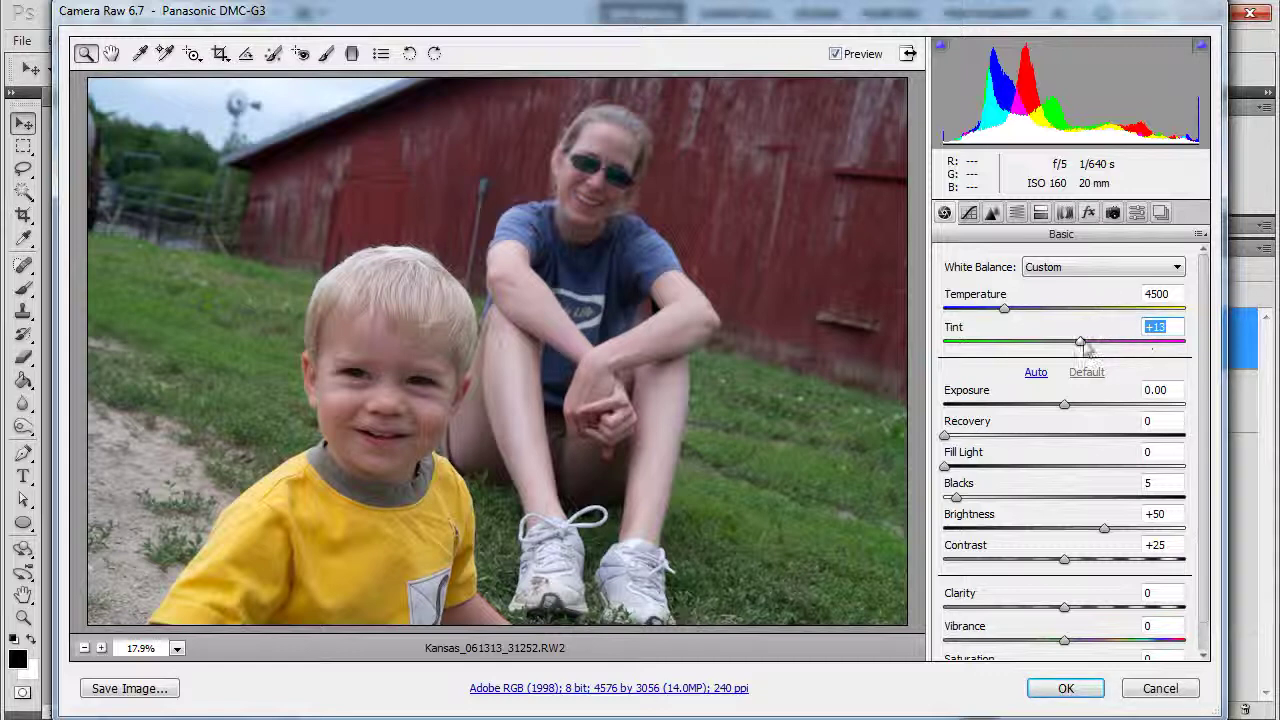
pyautogui.moveTo(1081, 343); pyautogui.dragTo(1058, 346)
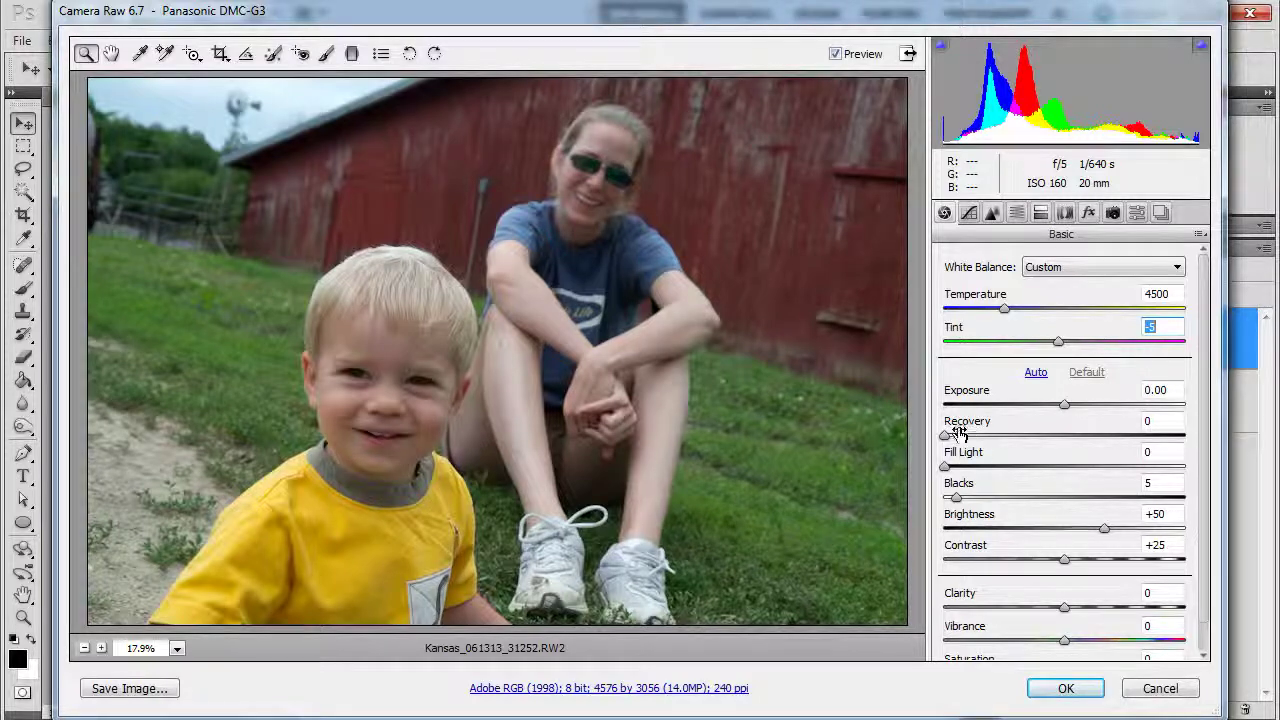
# - Set Recovery, Fill Light and Blacks to 100, Brightness +150, and Contrast 0
pyautogui.moveTo(946, 436); pyautogui.dragTo(1200, 437)
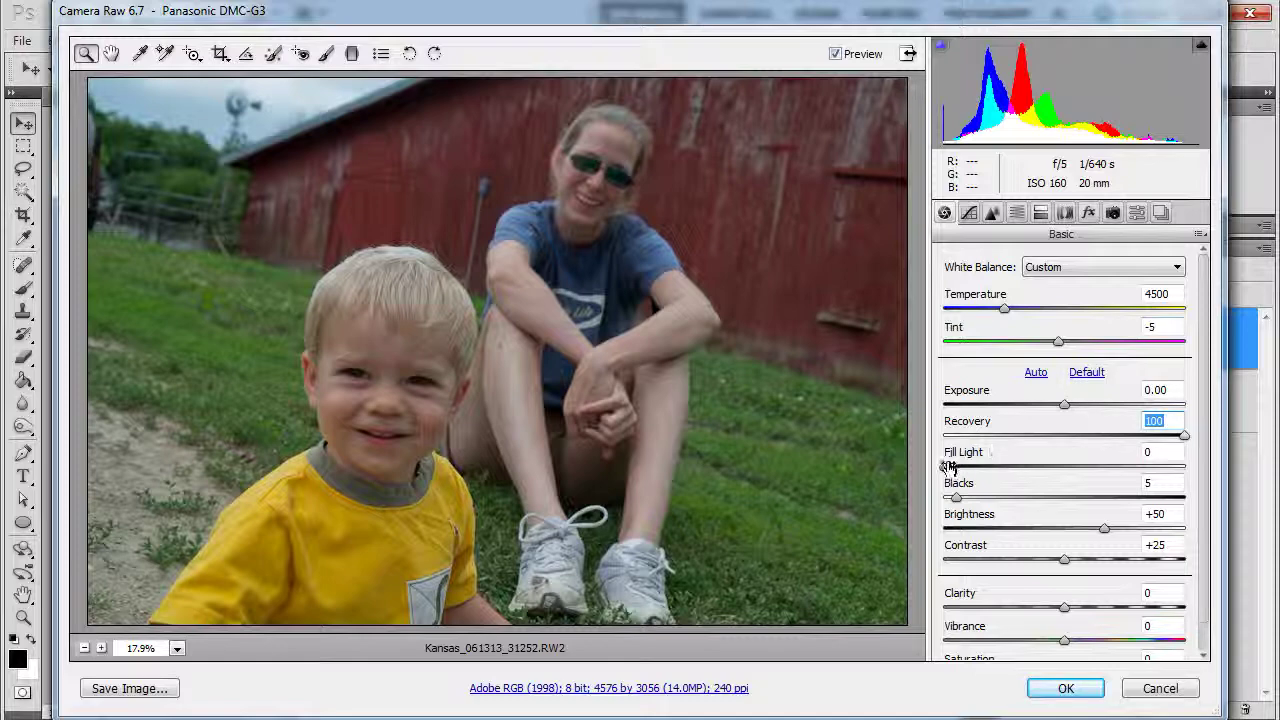
pyautogui.moveTo(949, 467); pyautogui.dragTo(1223, 455)
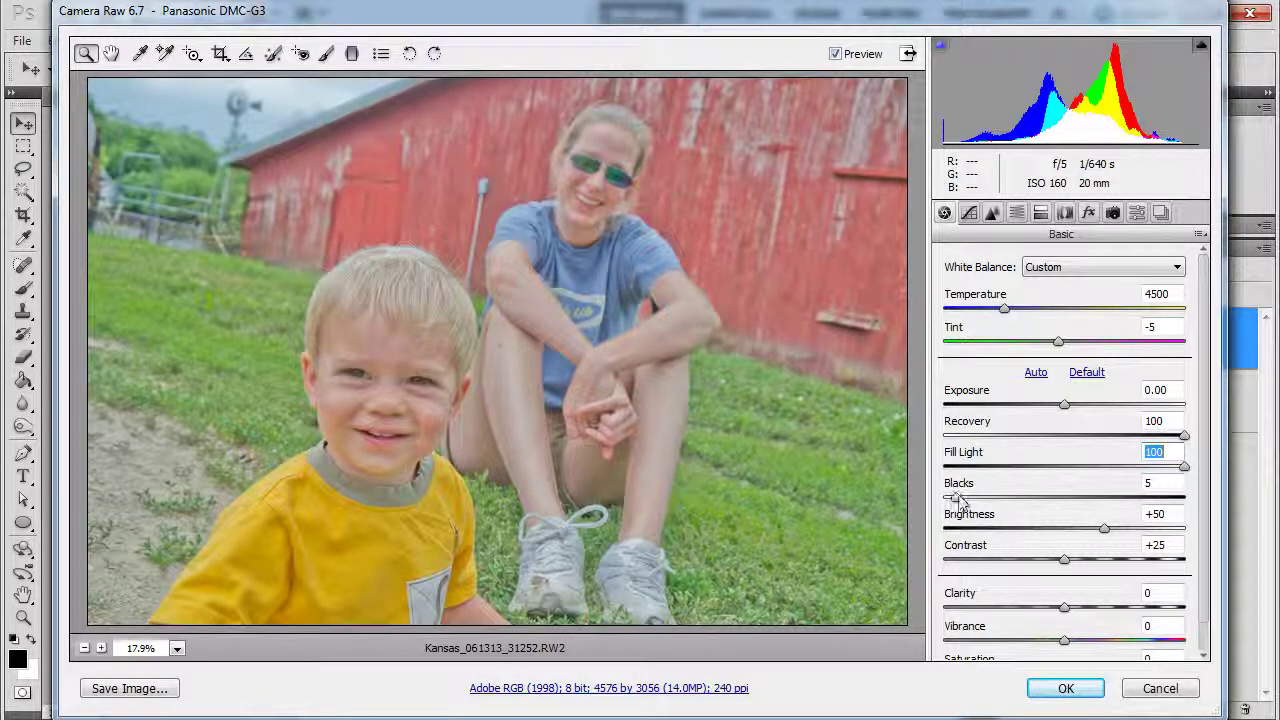
pyautogui.moveTo(956, 497); pyautogui.dragTo(1255, 500)
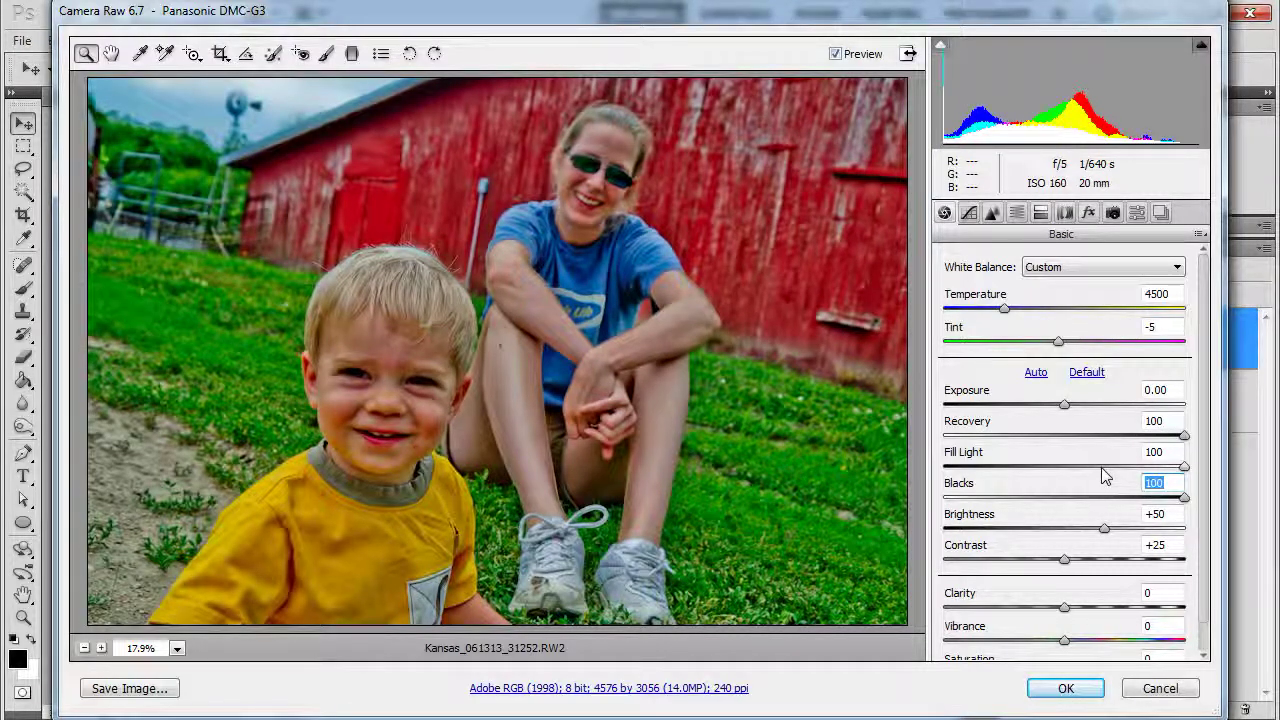
pyautogui.moveTo(1106, 530); pyautogui.dragTo(1200, 537)
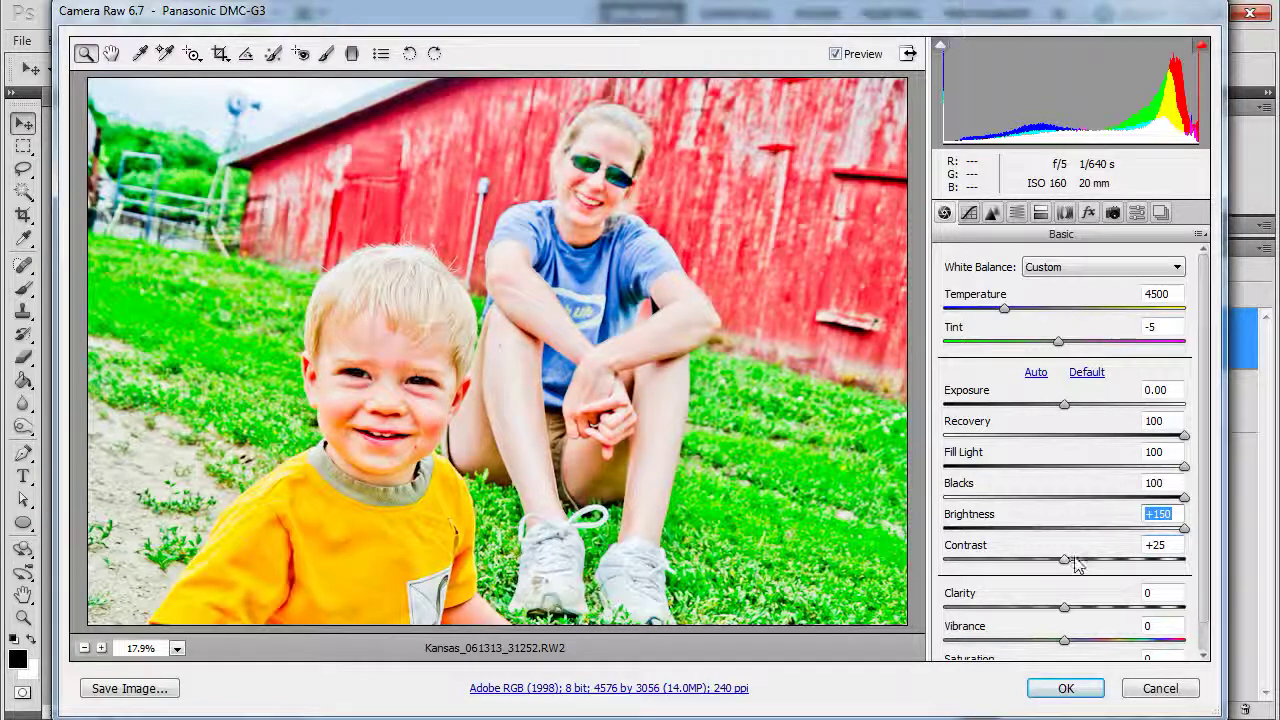
pyautogui.moveTo(1067, 565); pyautogui.dragTo(1022, 566)
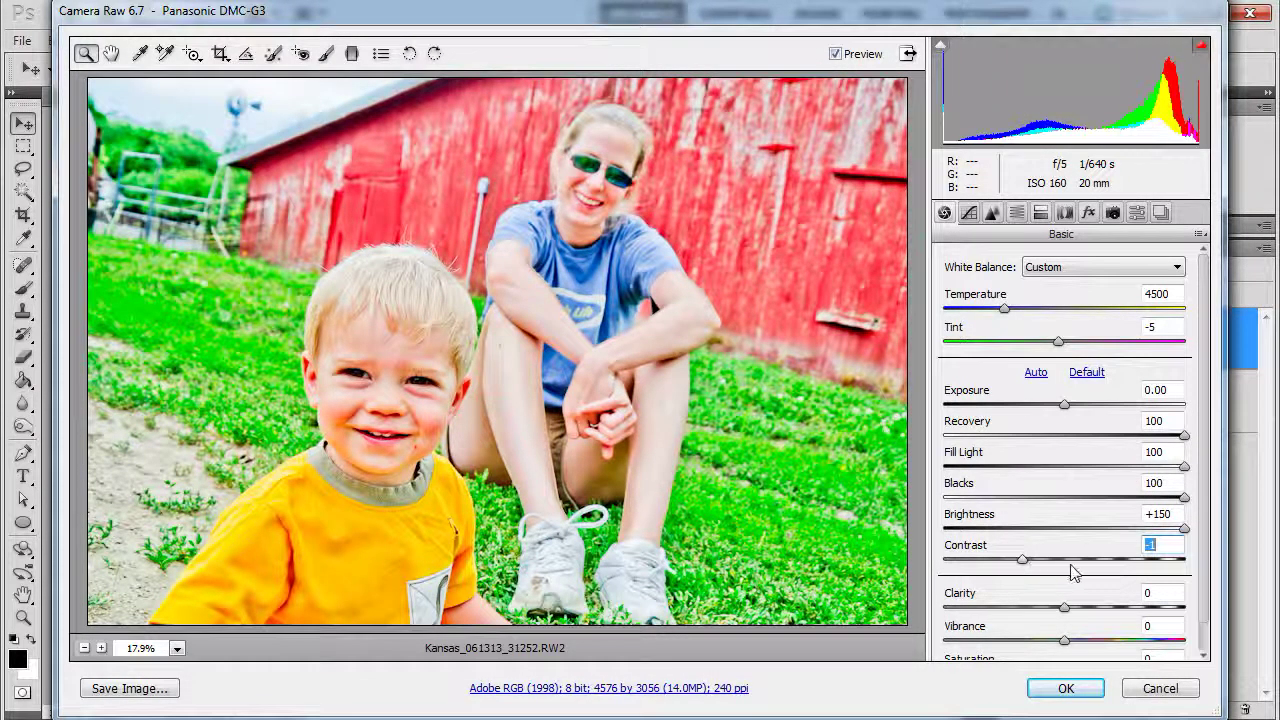
pyautogui.write('0')
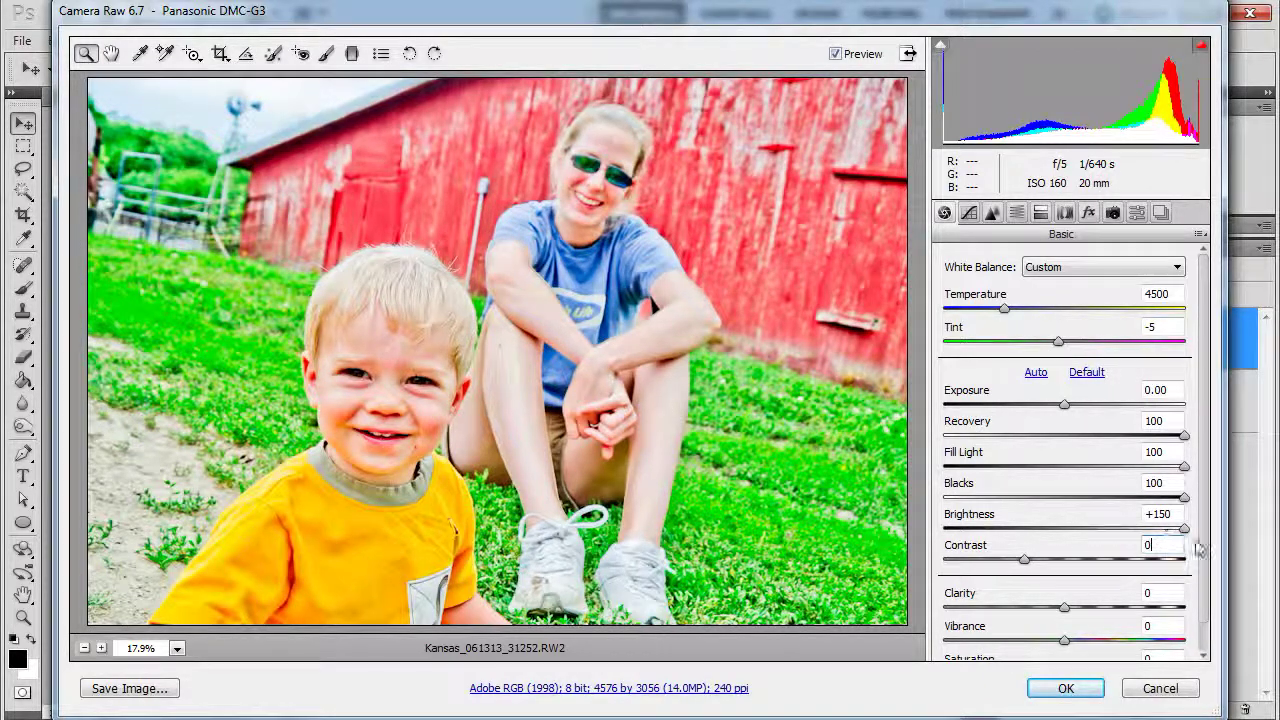
# - Compare contrast on the boy's cheek close-up, then set Clarity +100 and Vibrance and Saturation -12
pyautogui.scroll(-1, 1206, 510)
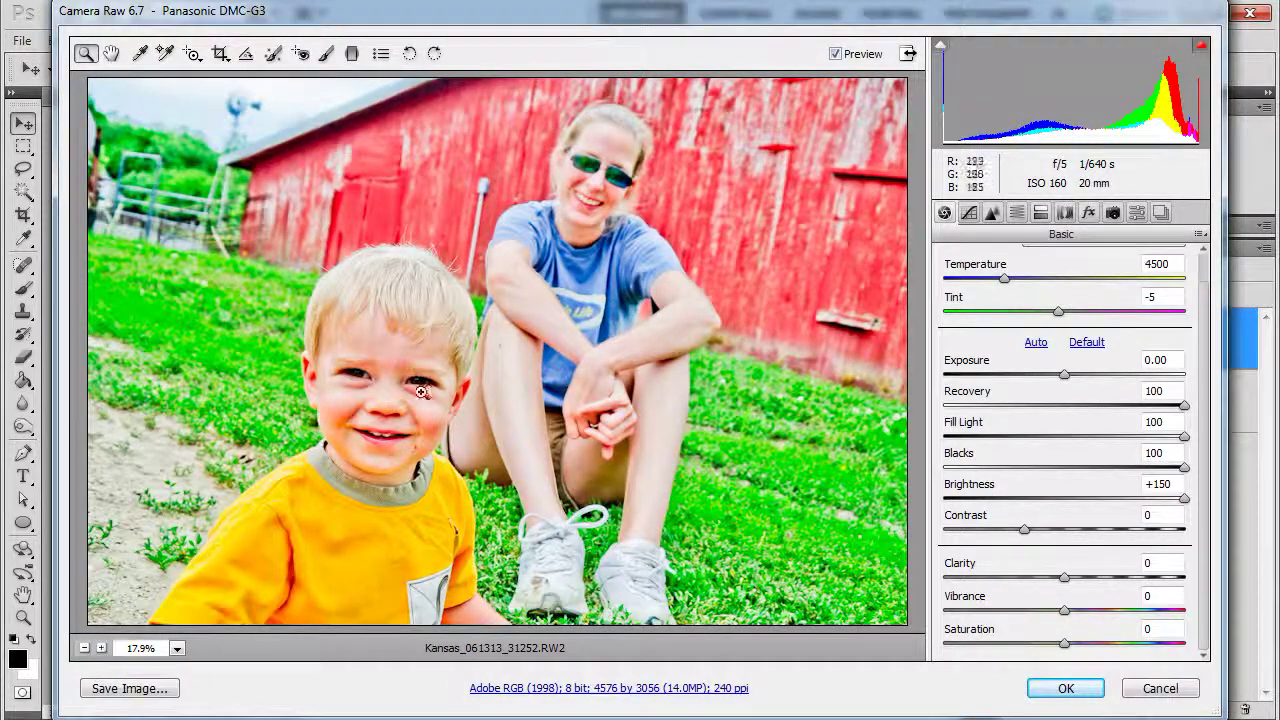
pyautogui.click(500, 380)
pyautogui.click(502, 372)
pyautogui.click(498, 340)
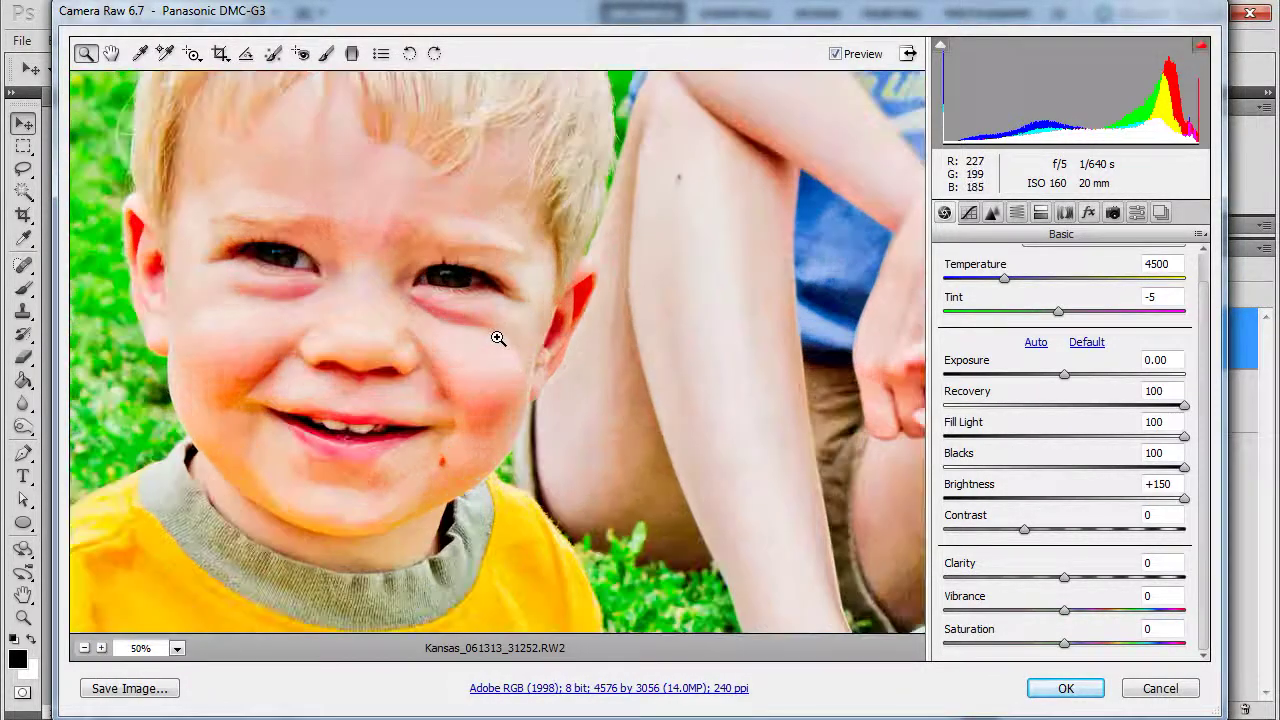
pyautogui.click(499, 344)
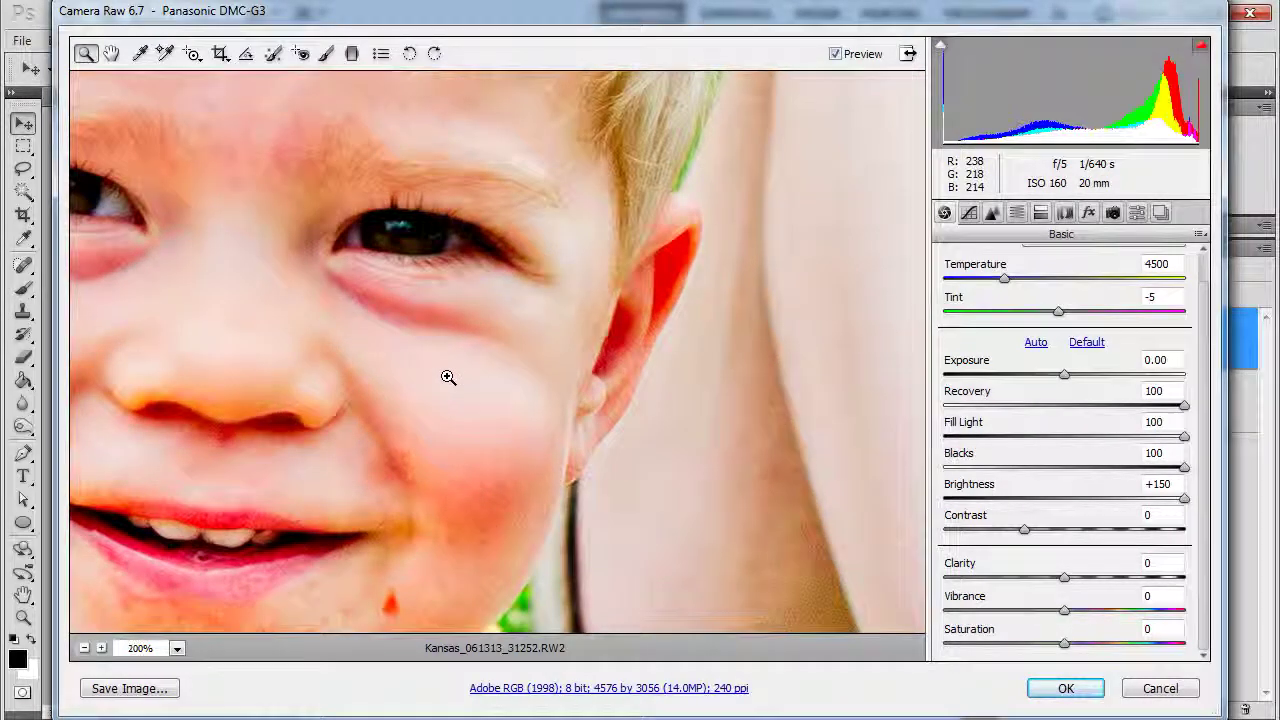
pyautogui.click(446, 377)
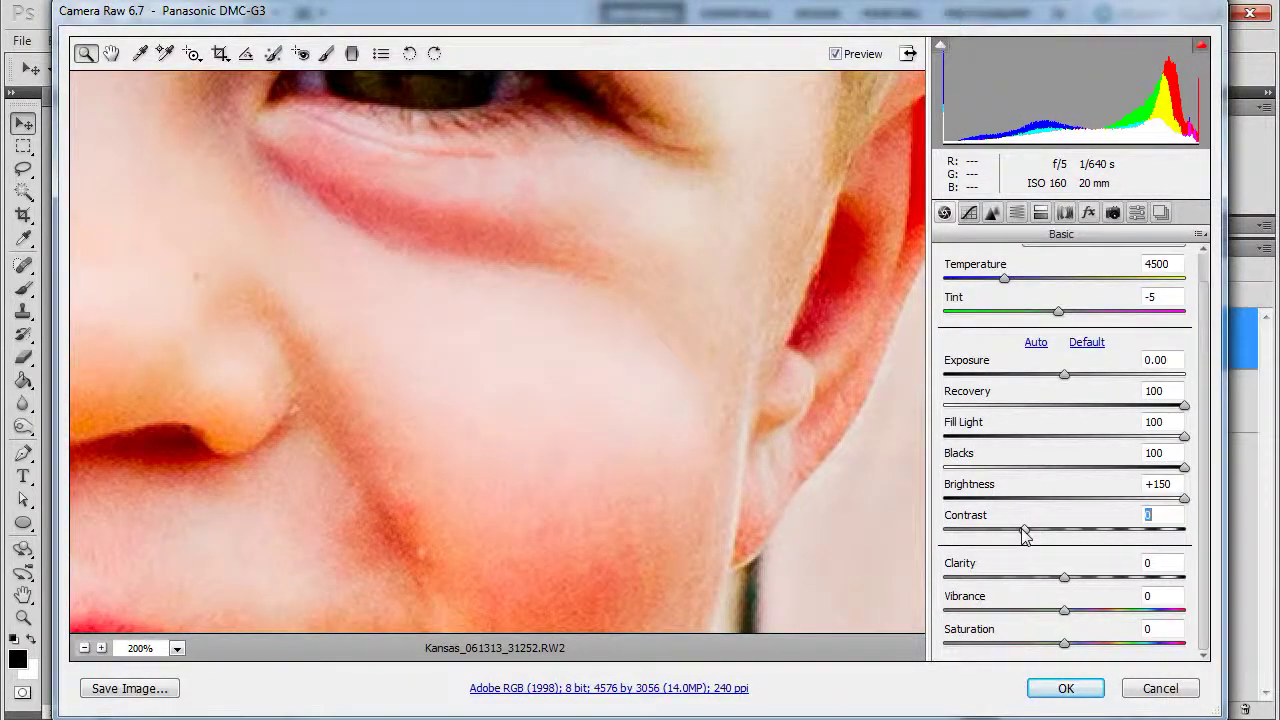
pyautogui.moveTo(1024, 529); pyautogui.dragTo(1192, 540)
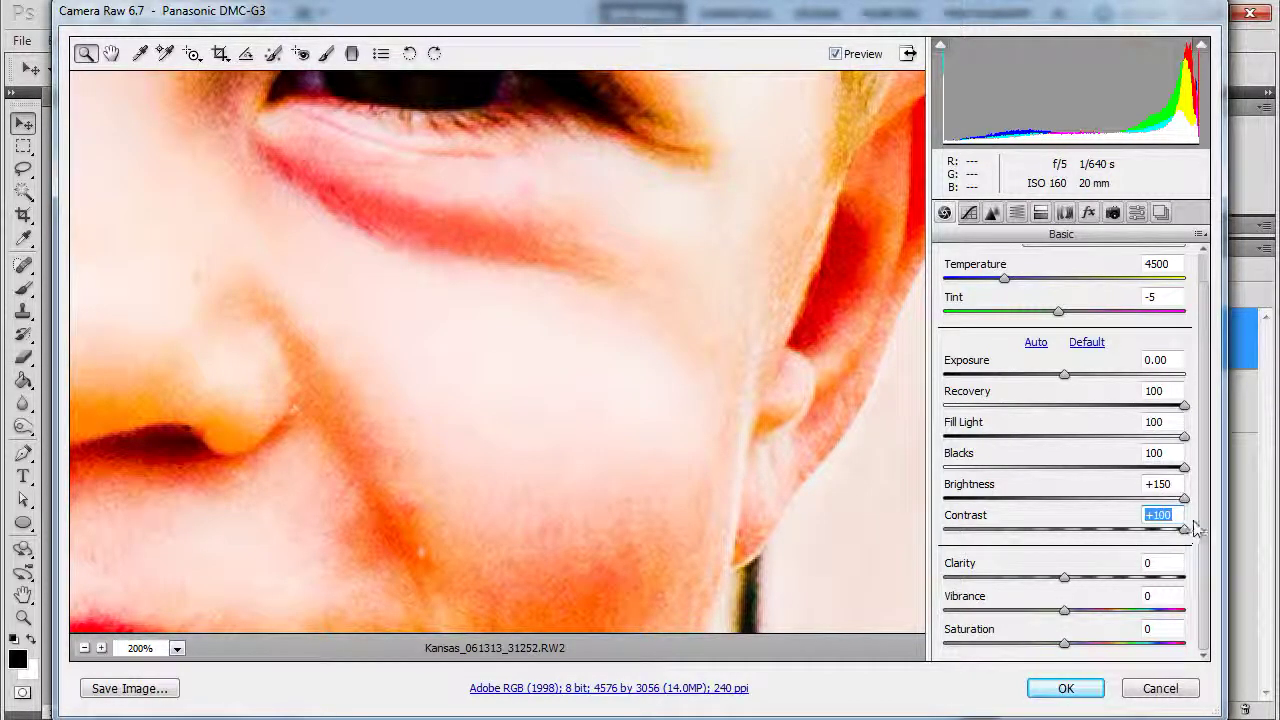
pyautogui.moveTo(1184, 529); pyautogui.dragTo(1022, 533)
pyautogui.moveTo(1066, 578); pyautogui.dragTo(1228, 585)
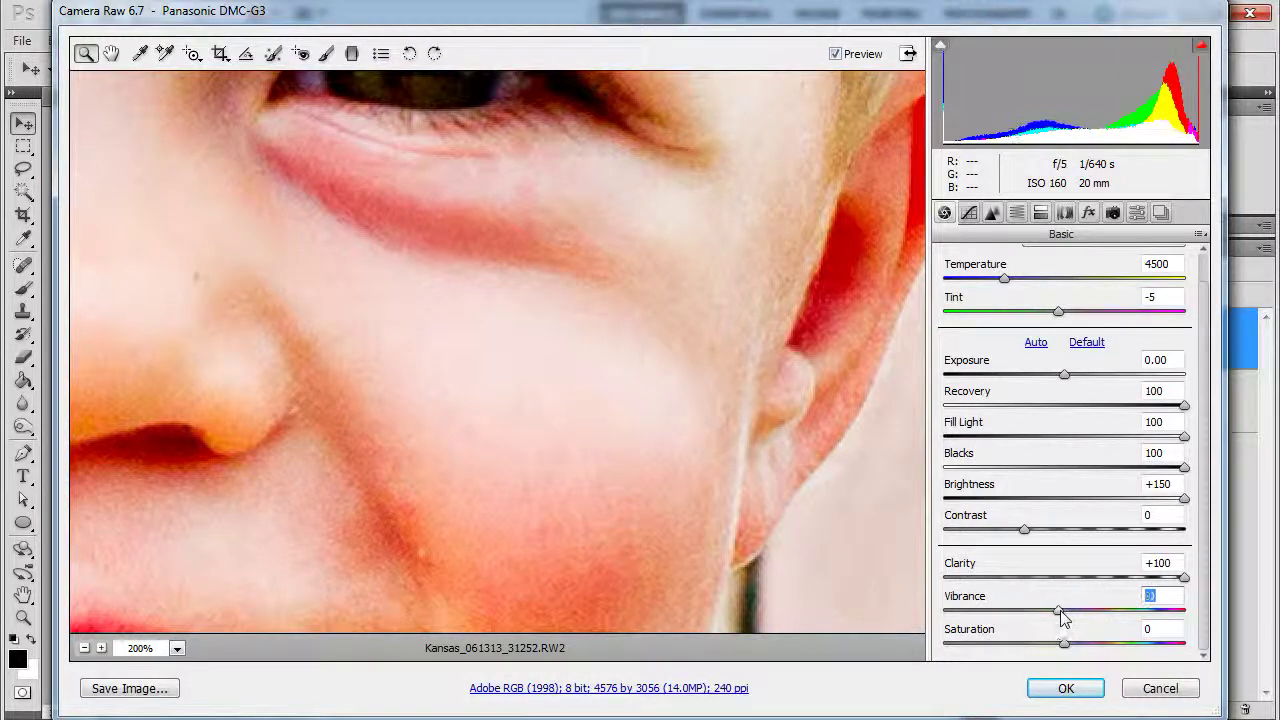
pyautogui.moveTo(1064, 611); pyautogui.dragTo(1050, 614)
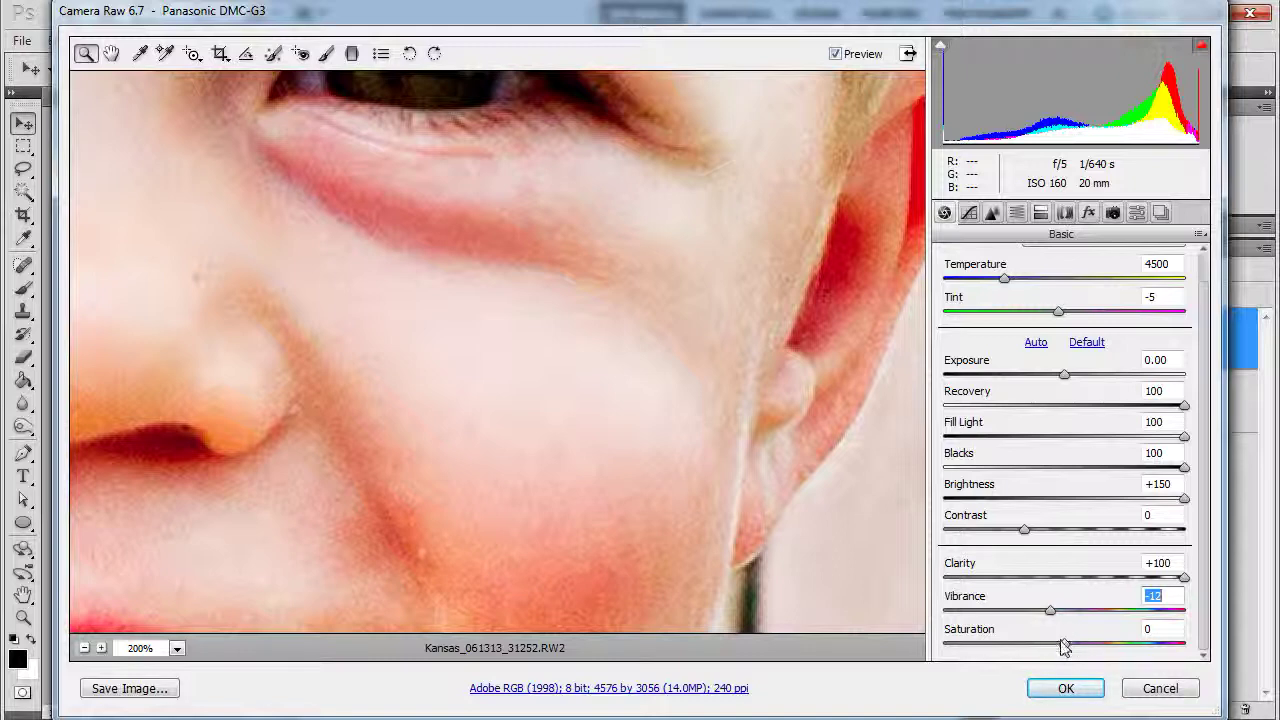
pyautogui.moveTo(1064, 645); pyautogui.dragTo(1052, 650)
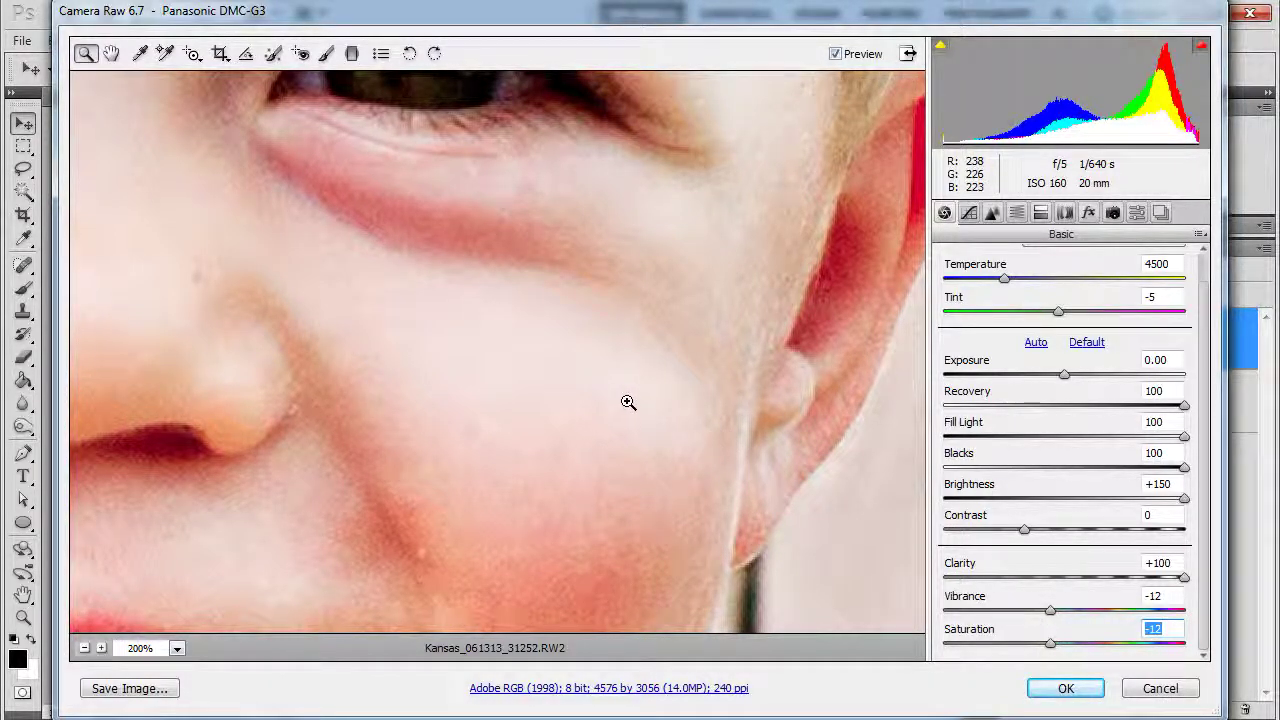
pyautogui.keyDown('alt'); pyautogui.click(630, 415); pyautogui.keyUp('alt')
# - Zoom out to see the whole photo and lower the Exposure slightly
pyautogui.keyDown('alt'); pyautogui.click(615, 400); pyautogui.keyUp('alt')
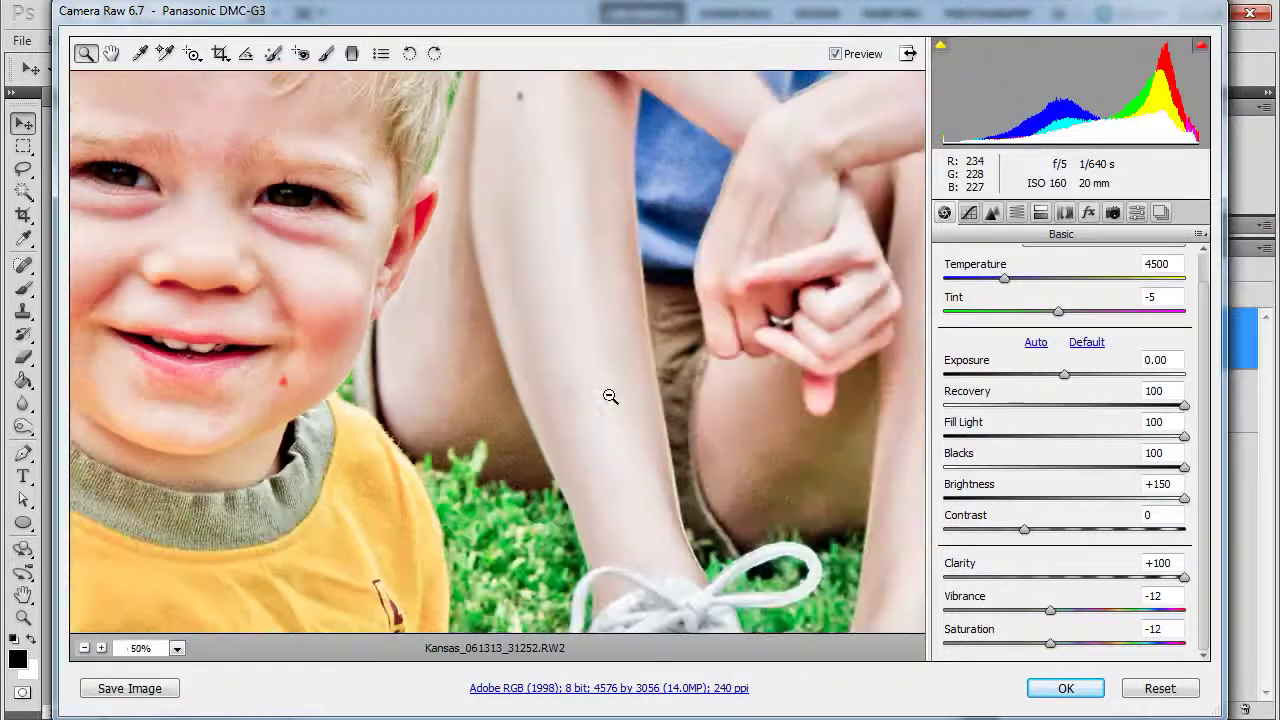
pyautogui.keyDown('alt'); pyautogui.click(491, 345); pyautogui.keyUp('alt')
pyautogui.keyDown('alt'); pyautogui.click(445, 350); pyautogui.keyUp('alt')
pyautogui.keyDown('alt'); pyautogui.click(560, 335); pyautogui.keyUp('alt')
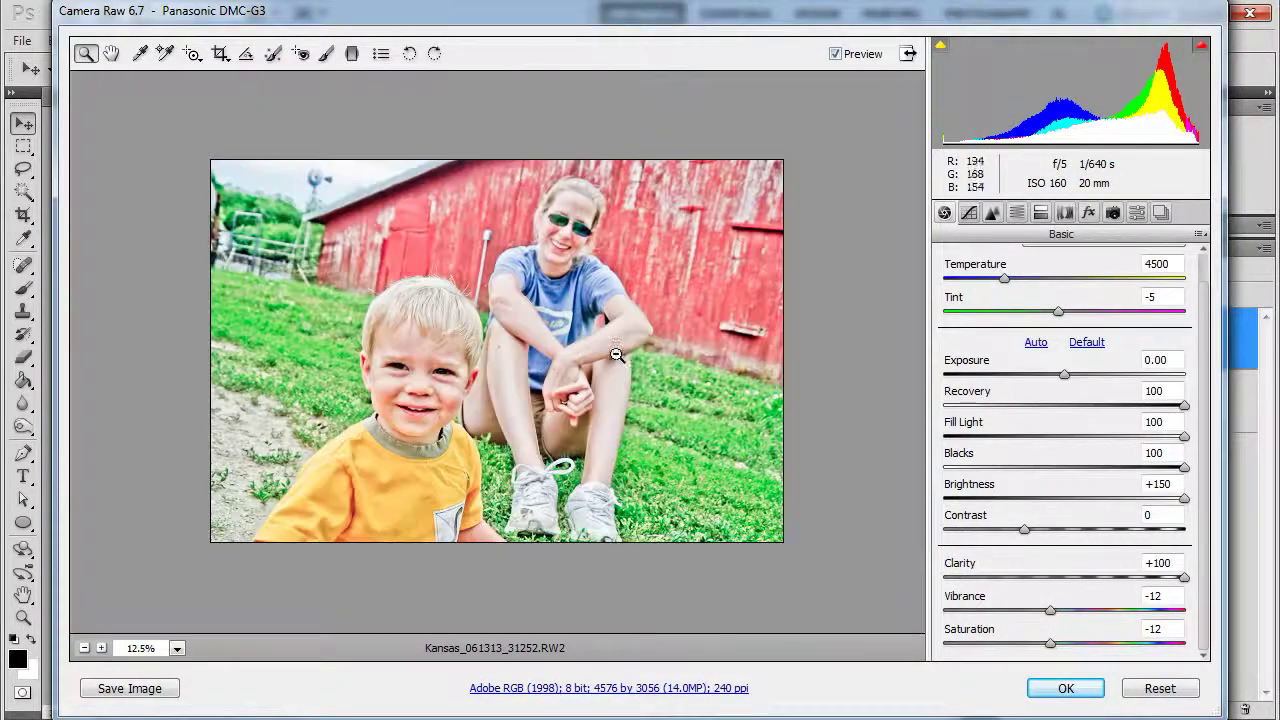
pyautogui.click(530, 350)
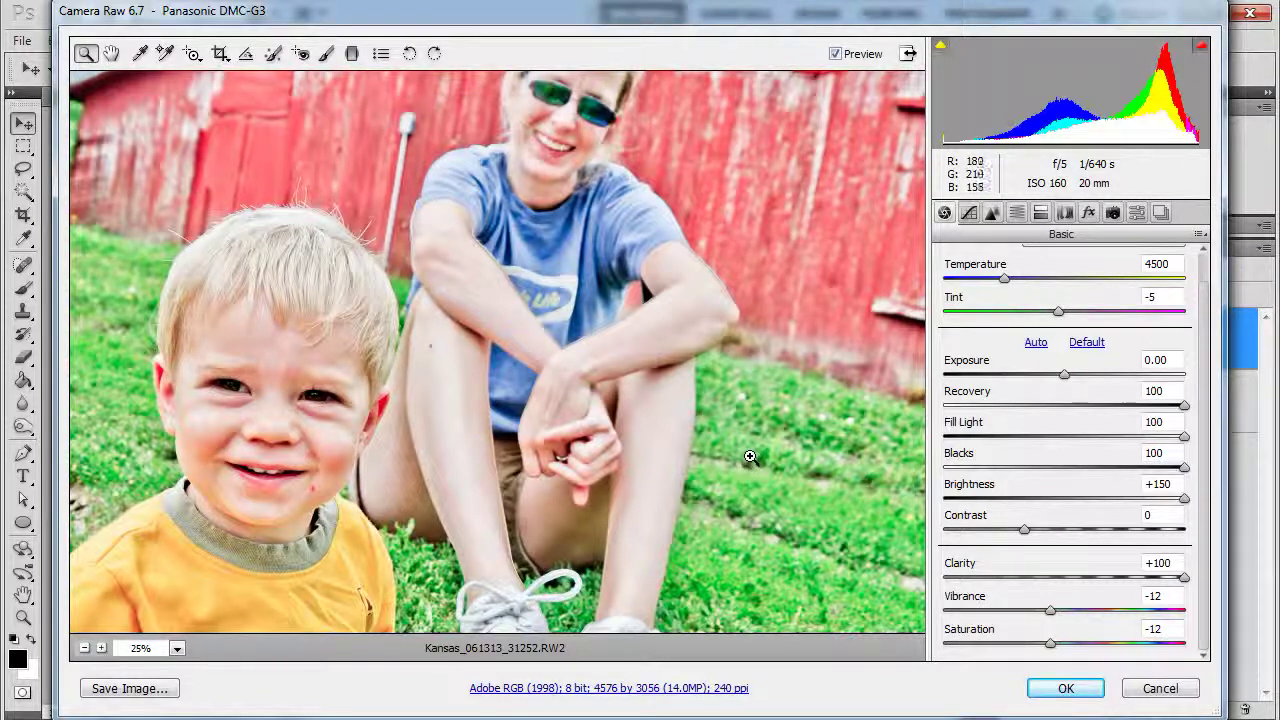
pyautogui.click(1066, 378)
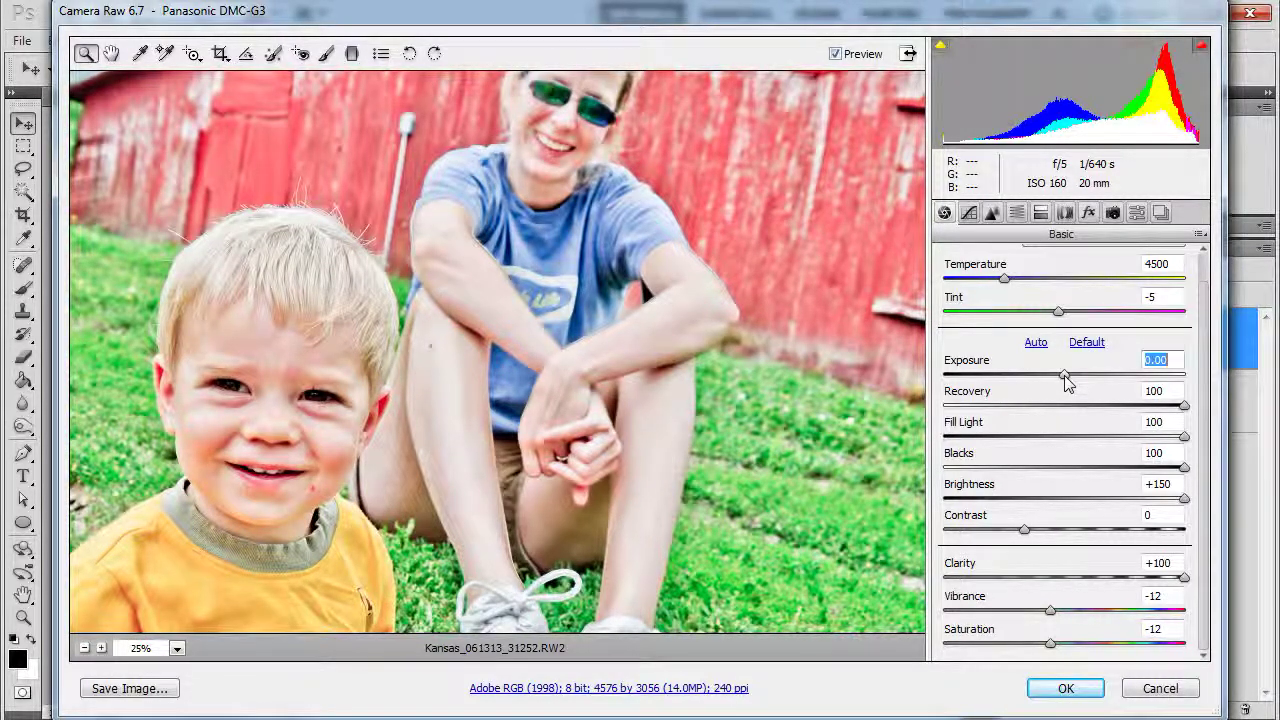
pyautogui.moveTo(1066, 378); pyautogui.dragTo(1060, 378)
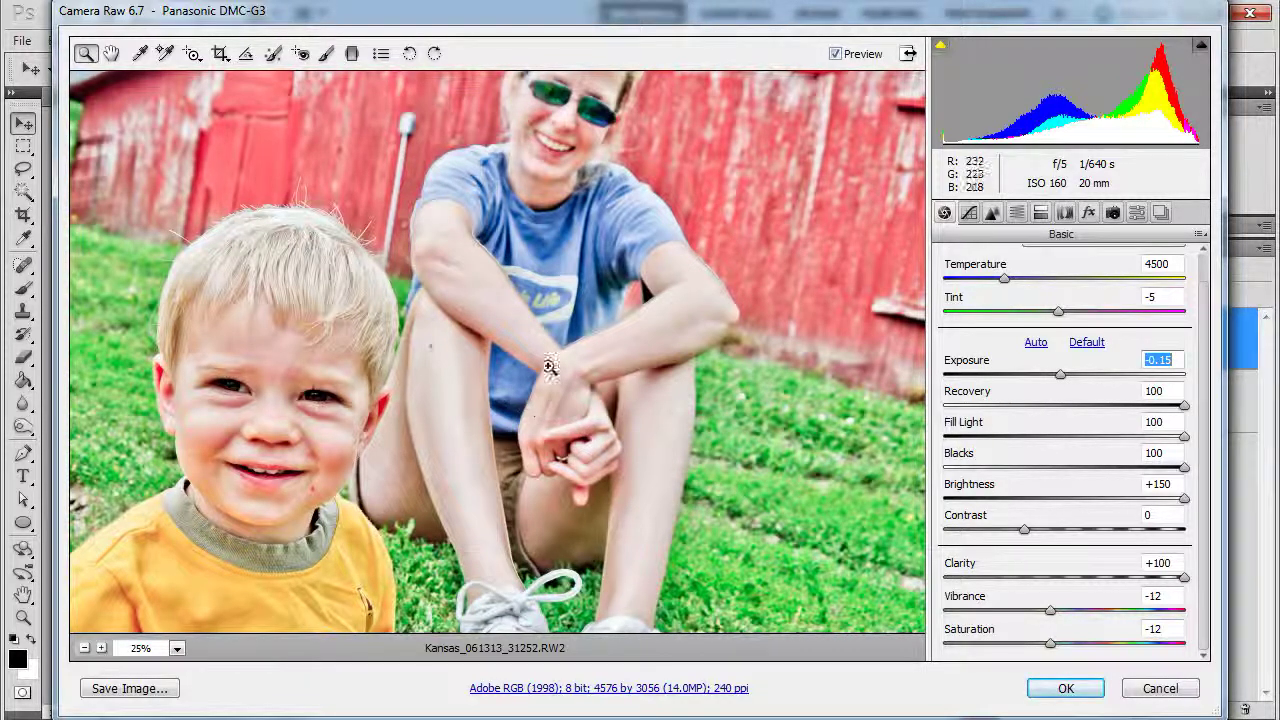
# - Center the boy's face in the preview and zoom to 50% on his chin
pyautogui.moveTo(452, 228); pyautogui.dragTo(542, 302)
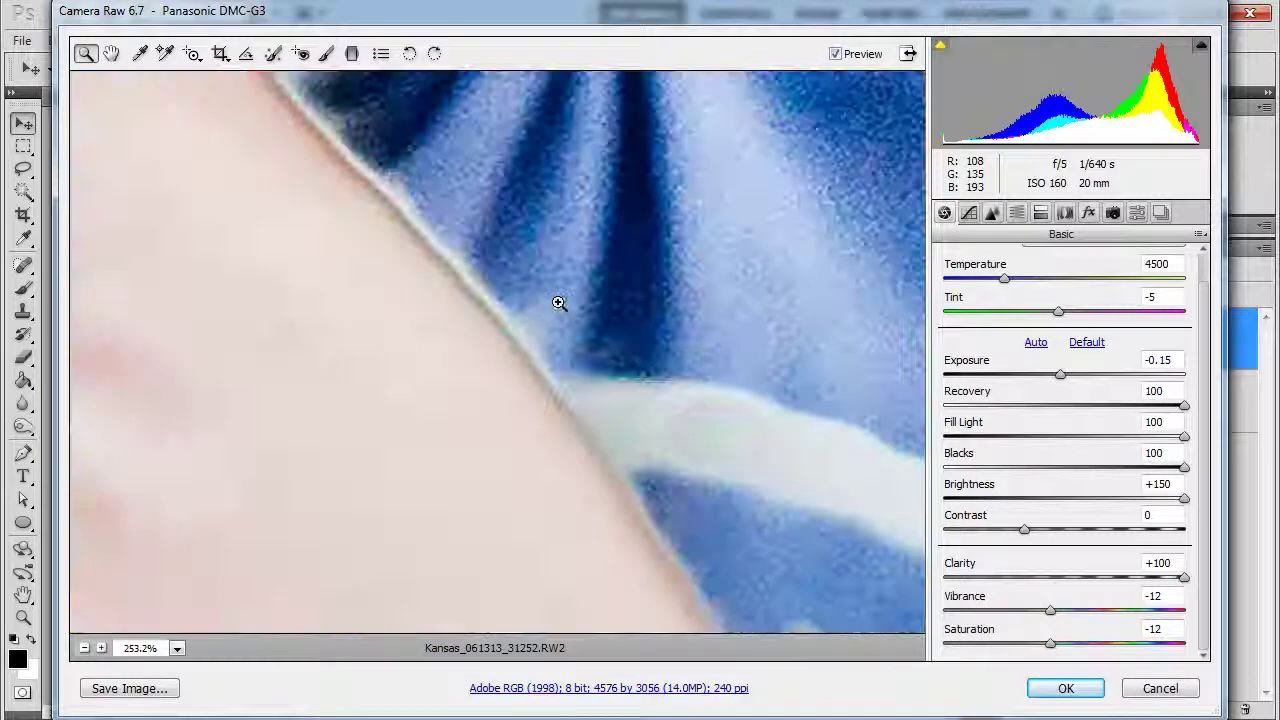
pyautogui.keyDown('alt'); pyautogui.click(517, 338); pyautogui.keyUp('alt')
pyautogui.keyDown('alt'); pyautogui.click(517, 349); pyautogui.keyUp('alt')
pyautogui.keyDown('alt'); pyautogui.click(493, 384); pyautogui.keyUp('alt')
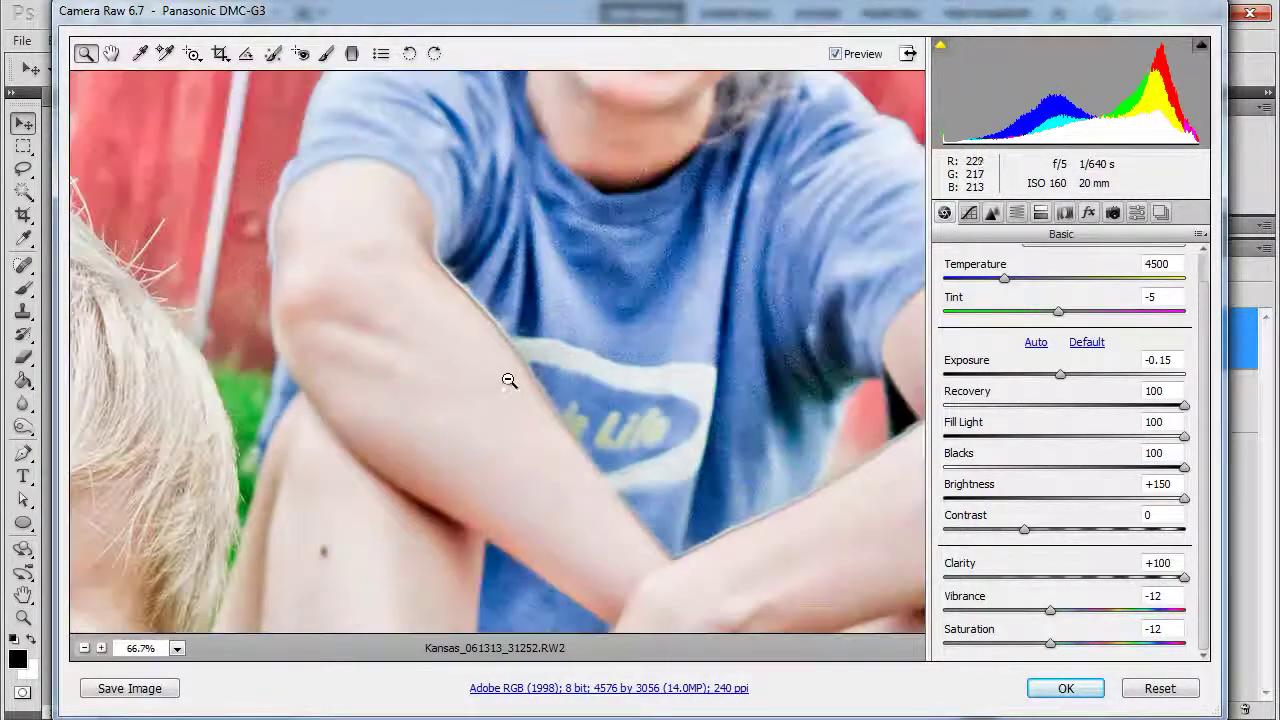
pyautogui.keyDown('alt'); pyautogui.click(510, 376); pyautogui.keyUp('alt')
pyautogui.keyDown('alt'); pyautogui.click(507, 362); pyautogui.keyUp('alt')
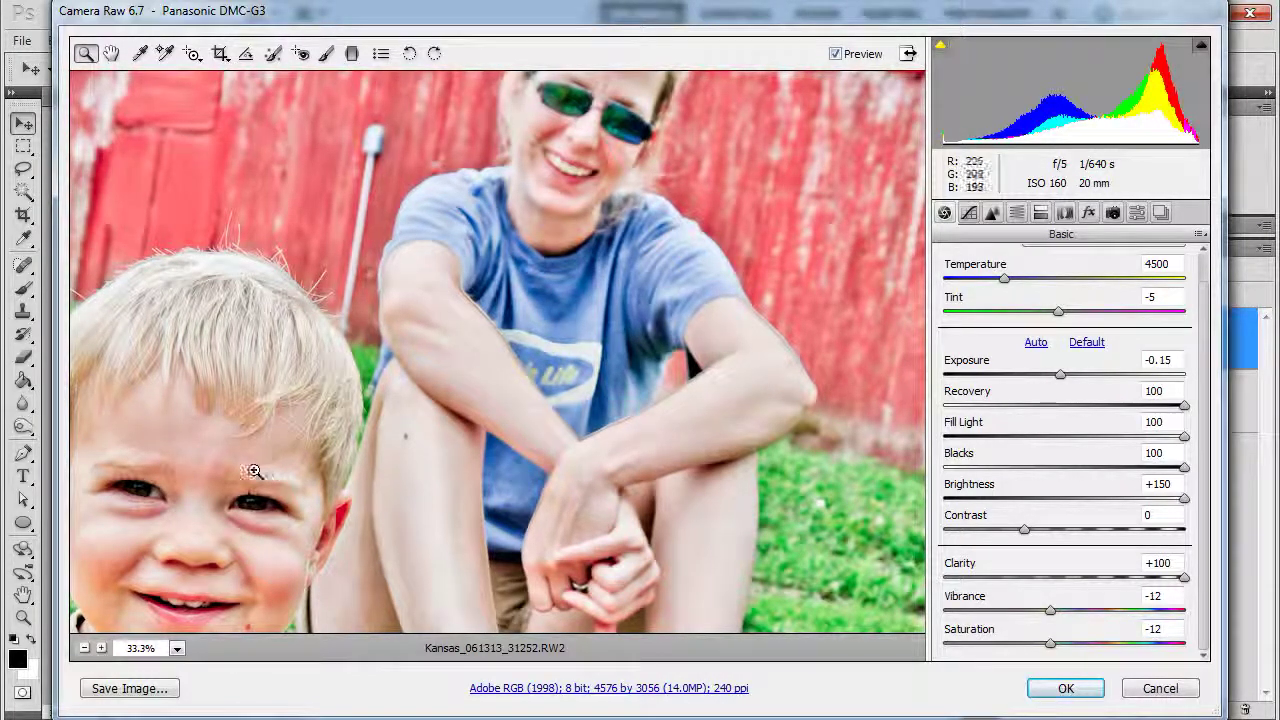
pyautogui.moveTo(254, 471); pyautogui.dragTo(495, 289)
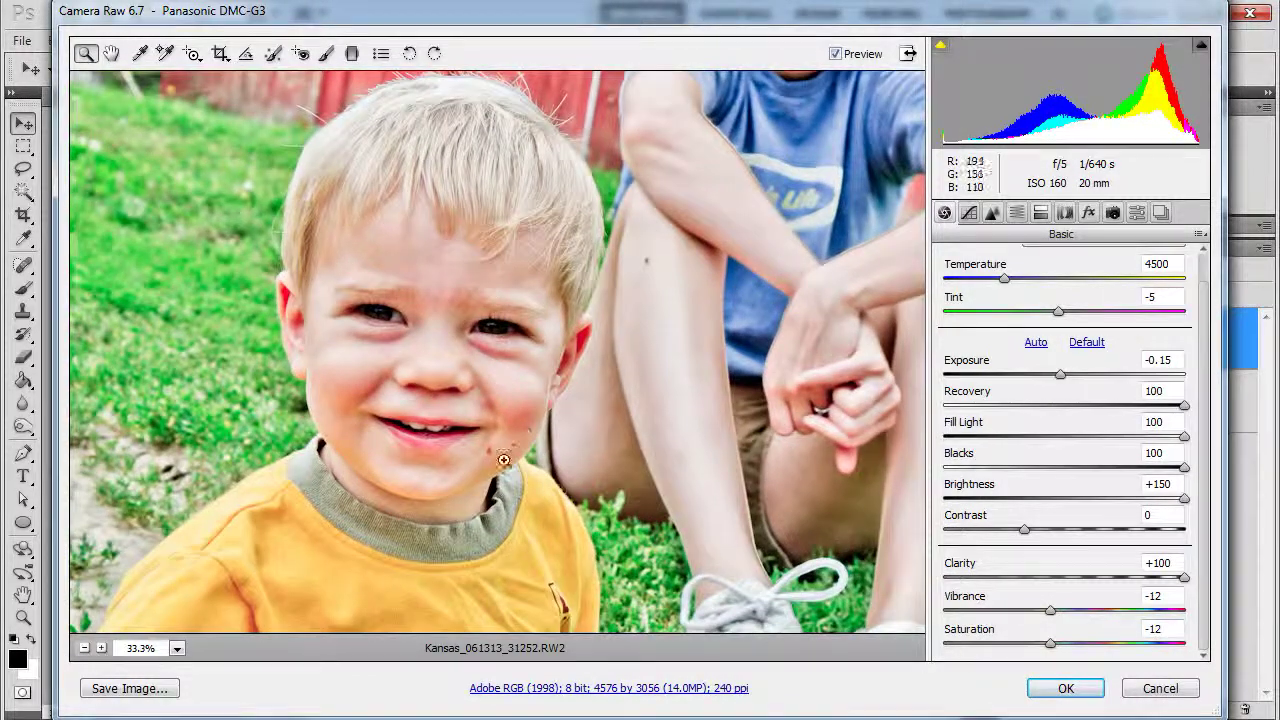
pyautogui.click(493, 456)
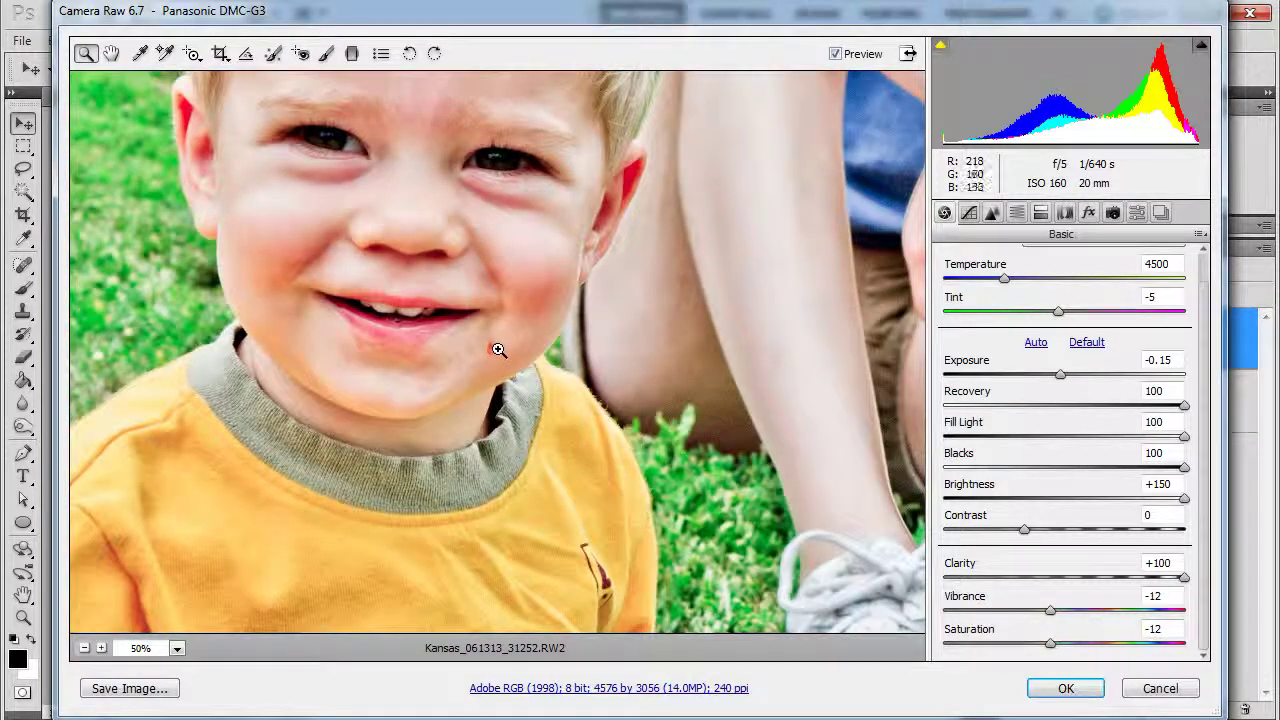
# - Heal the red mark on the boy's chin with a Spot Removal Heal spot sourced from clean cheek skin
pyautogui.click(272, 55)
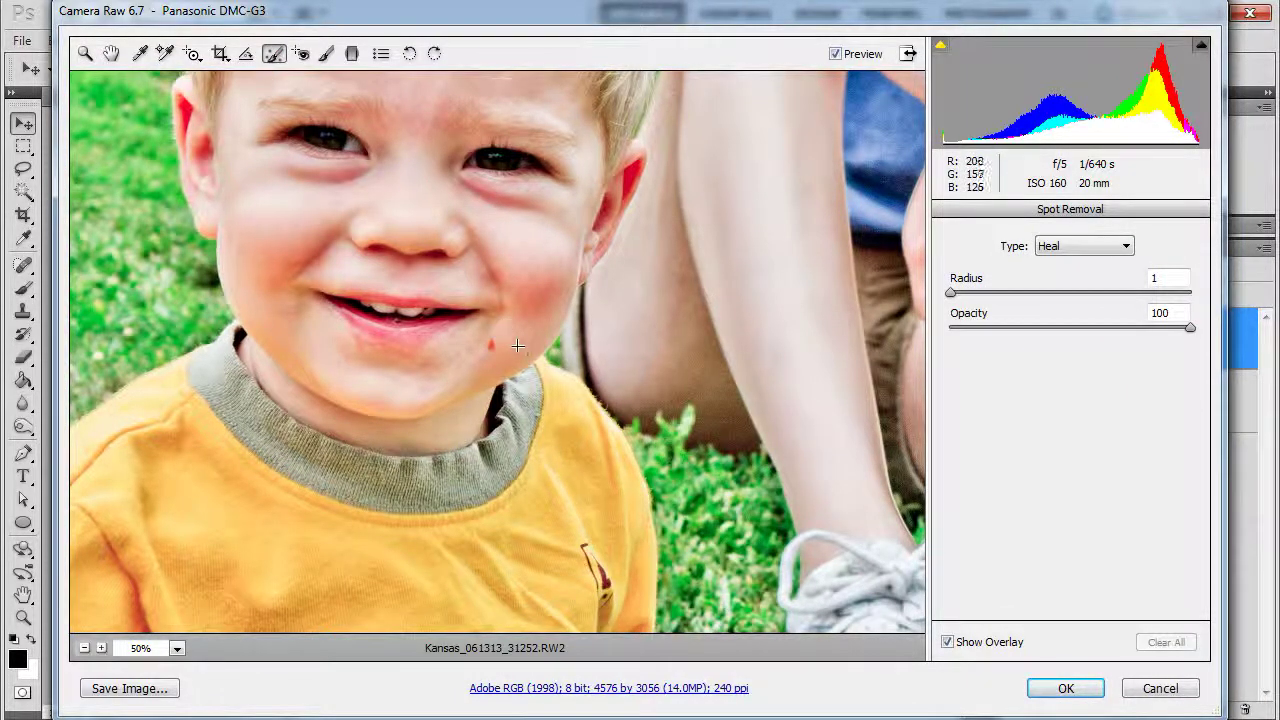
pyautogui.moveTo(490, 346); pyautogui.dragTo(495, 348)
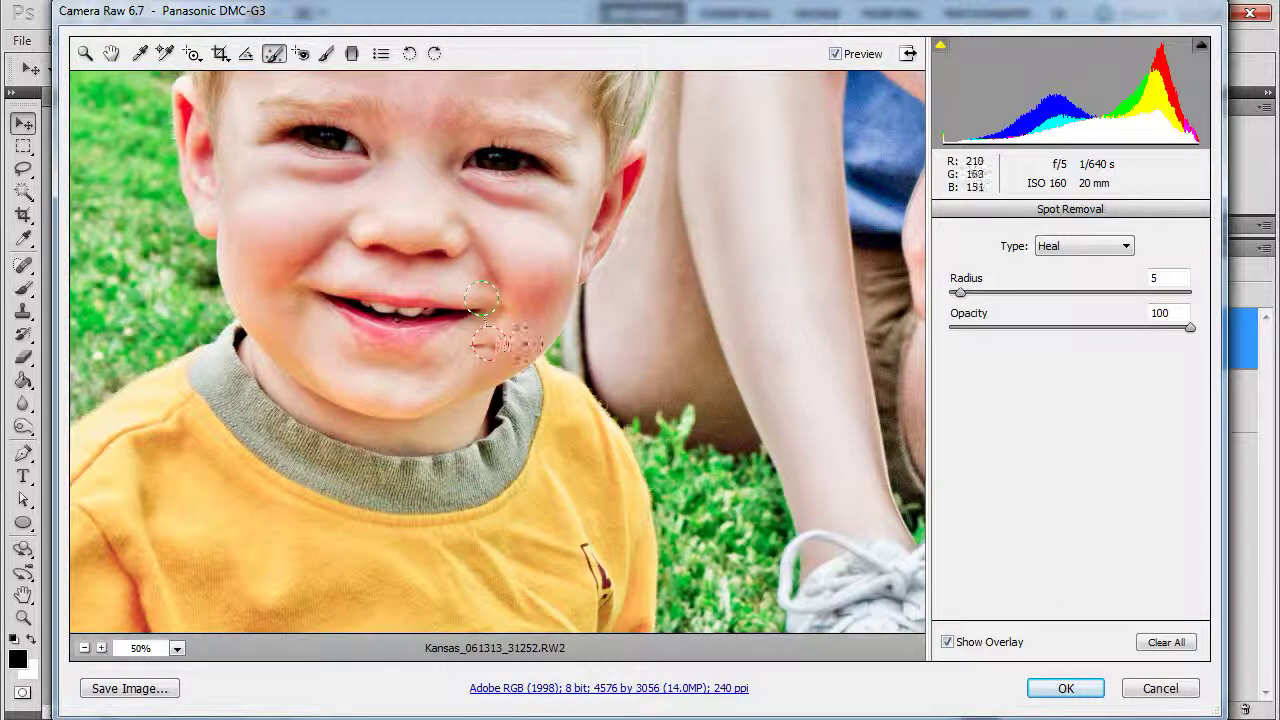
pyautogui.moveTo(481, 297); pyautogui.dragTo(535, 335)
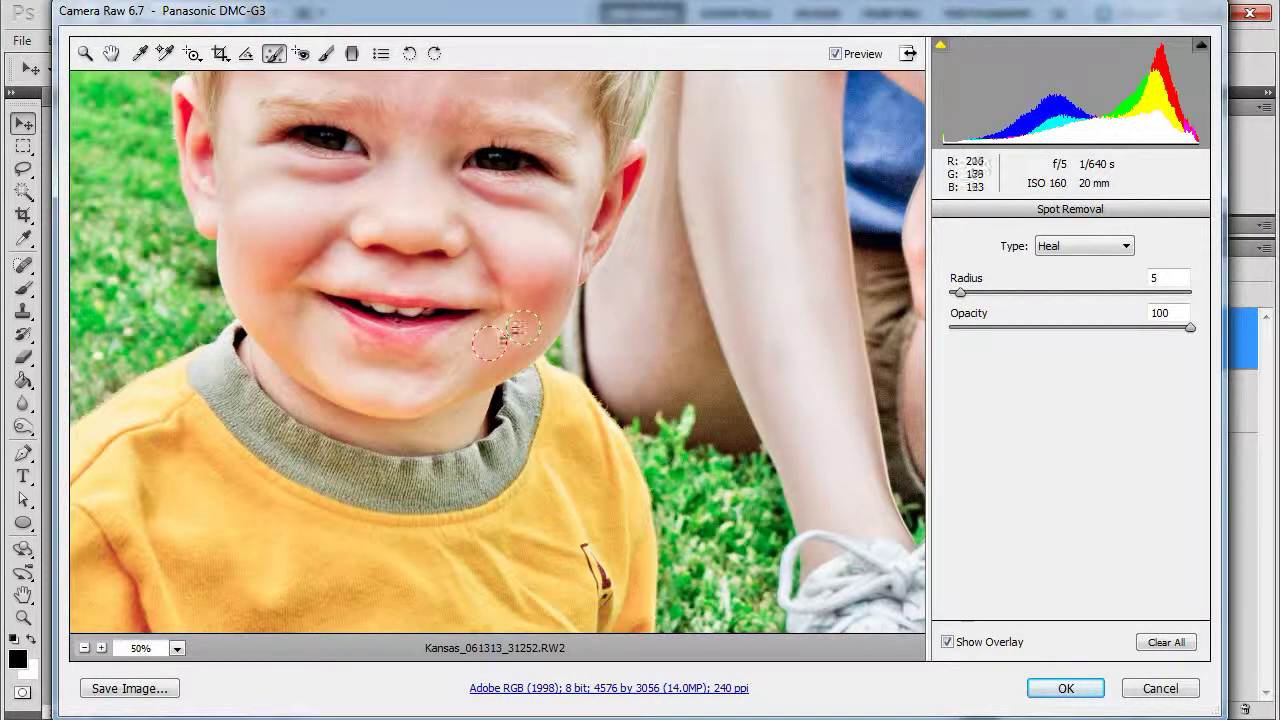
pyautogui.click(86, 55)
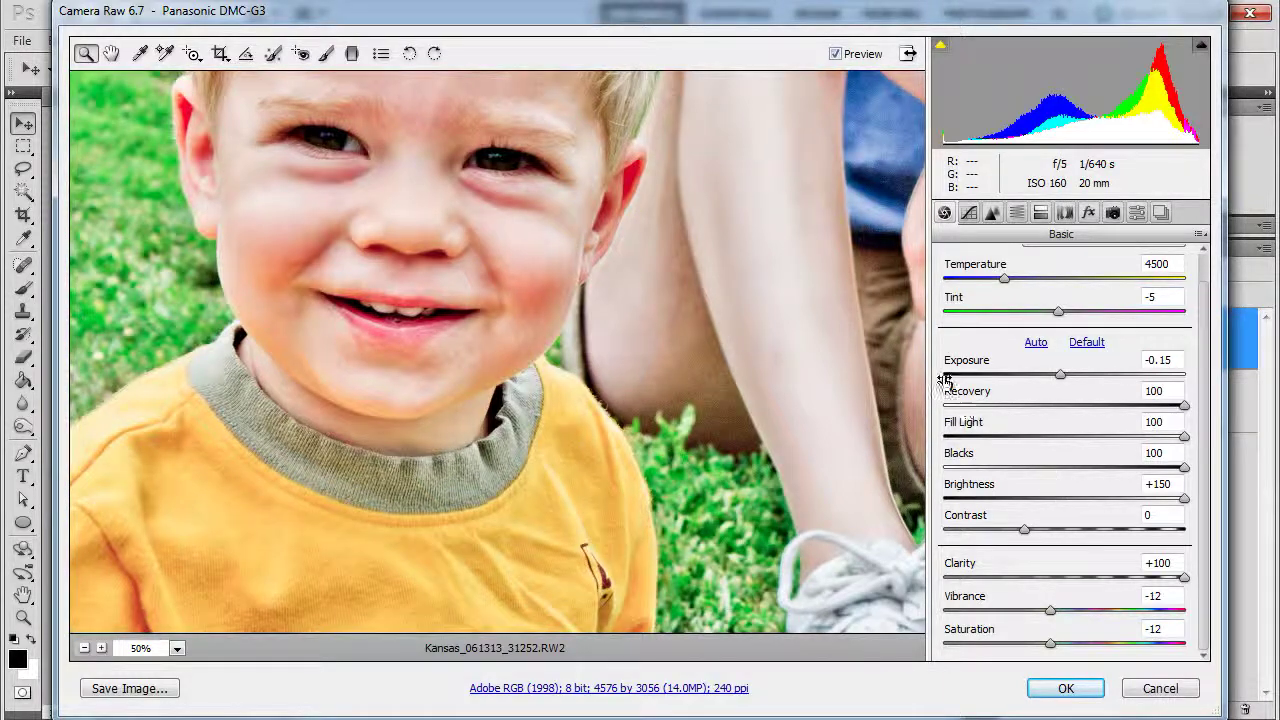
# - Lower the parametric tone curve to Lights -20, Darks -20 and Shadows -30
pyautogui.keyDown('alt'); pyautogui.click(684, 329); pyautogui.keyUp('alt')
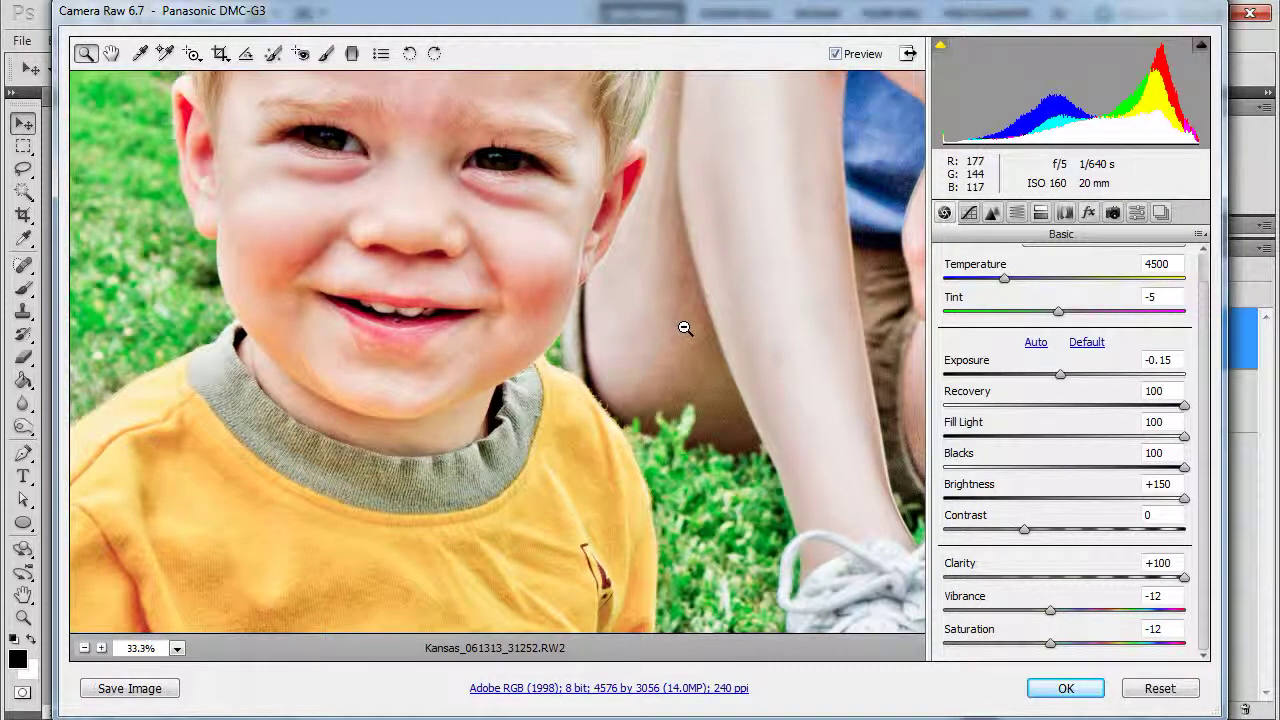
pyautogui.click(969, 214)
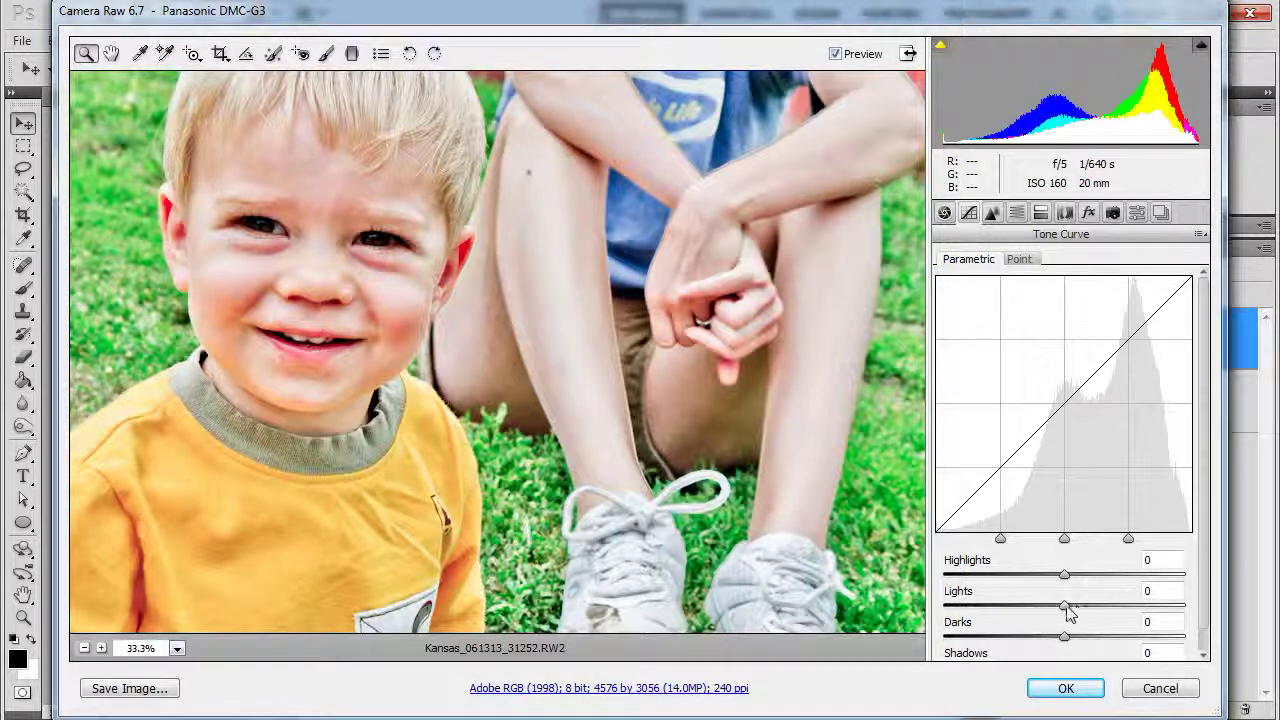
pyautogui.moveTo(1066, 606); pyautogui.dragTo(1041, 644)
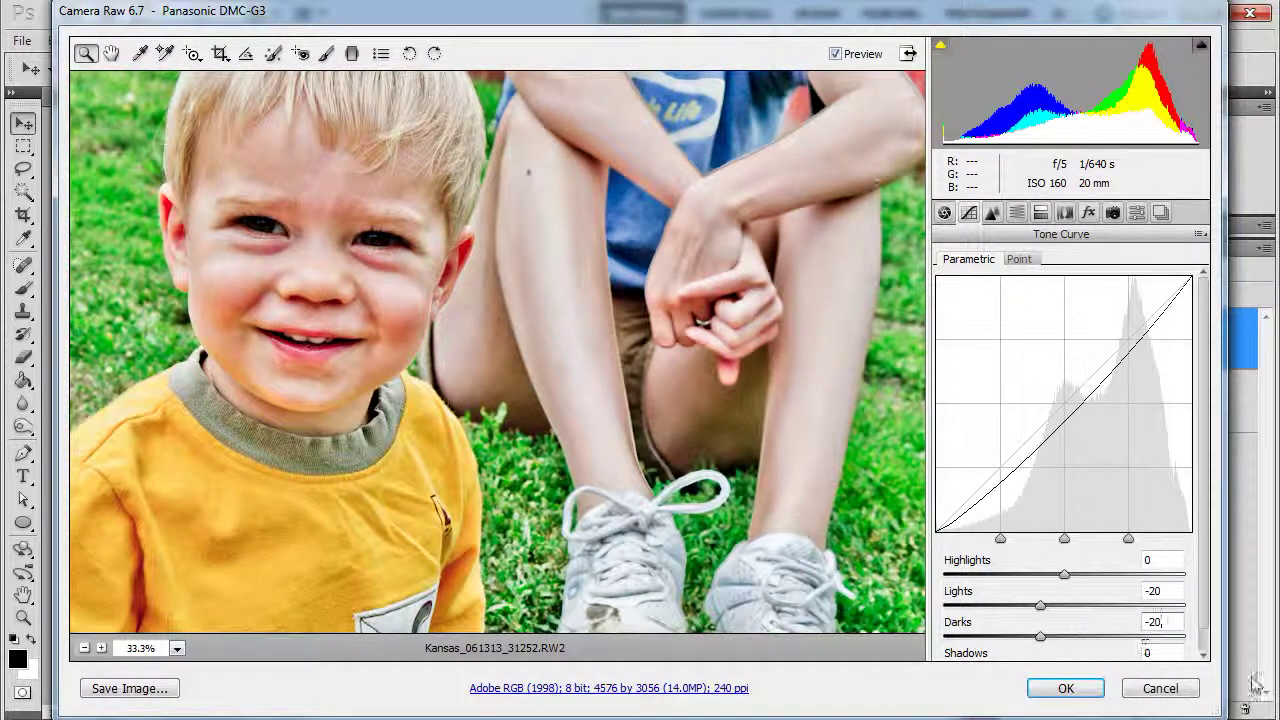
pyautogui.click(1205, 652)
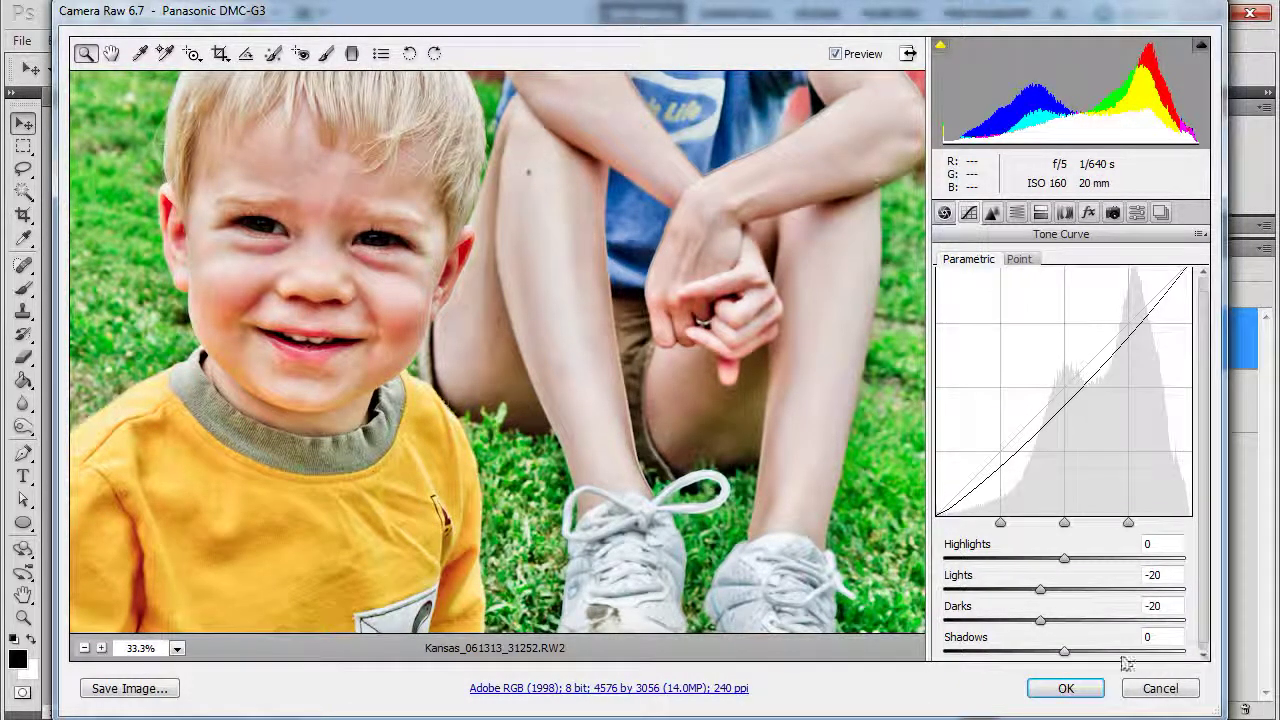
pyautogui.moveTo(1064, 655); pyautogui.dragTo(1028, 652)
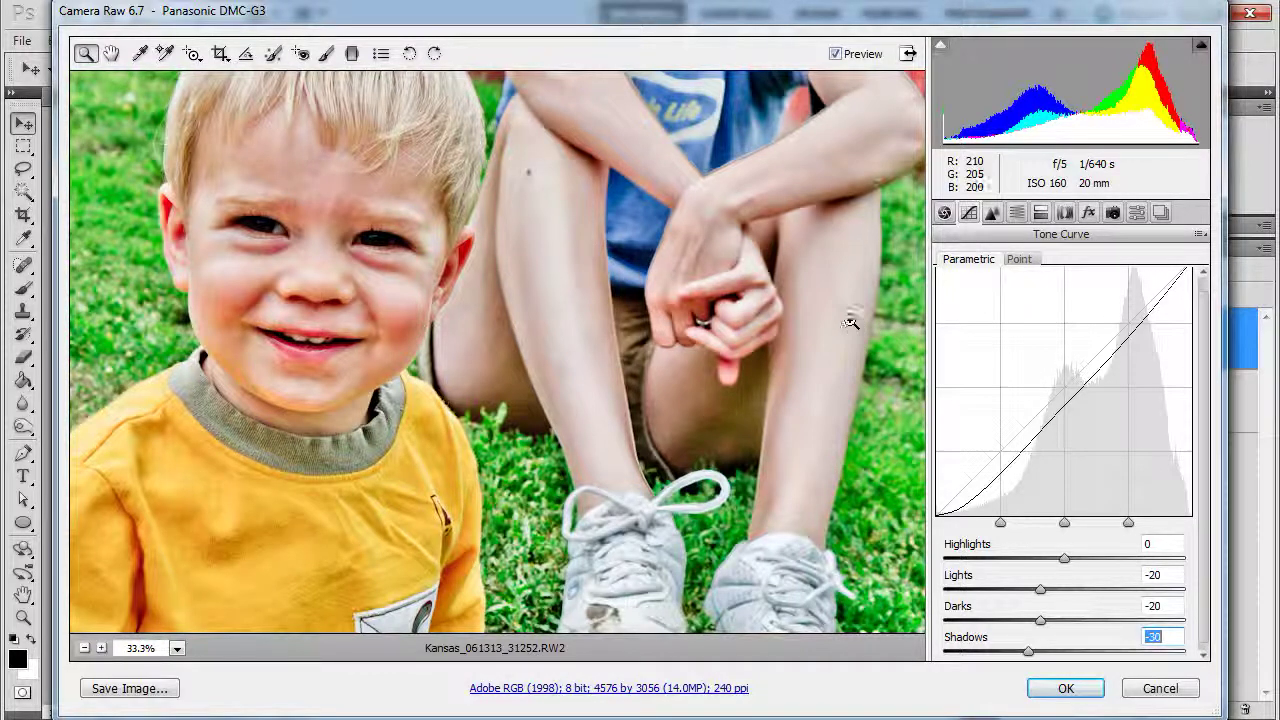
pyautogui.click(388, 300)
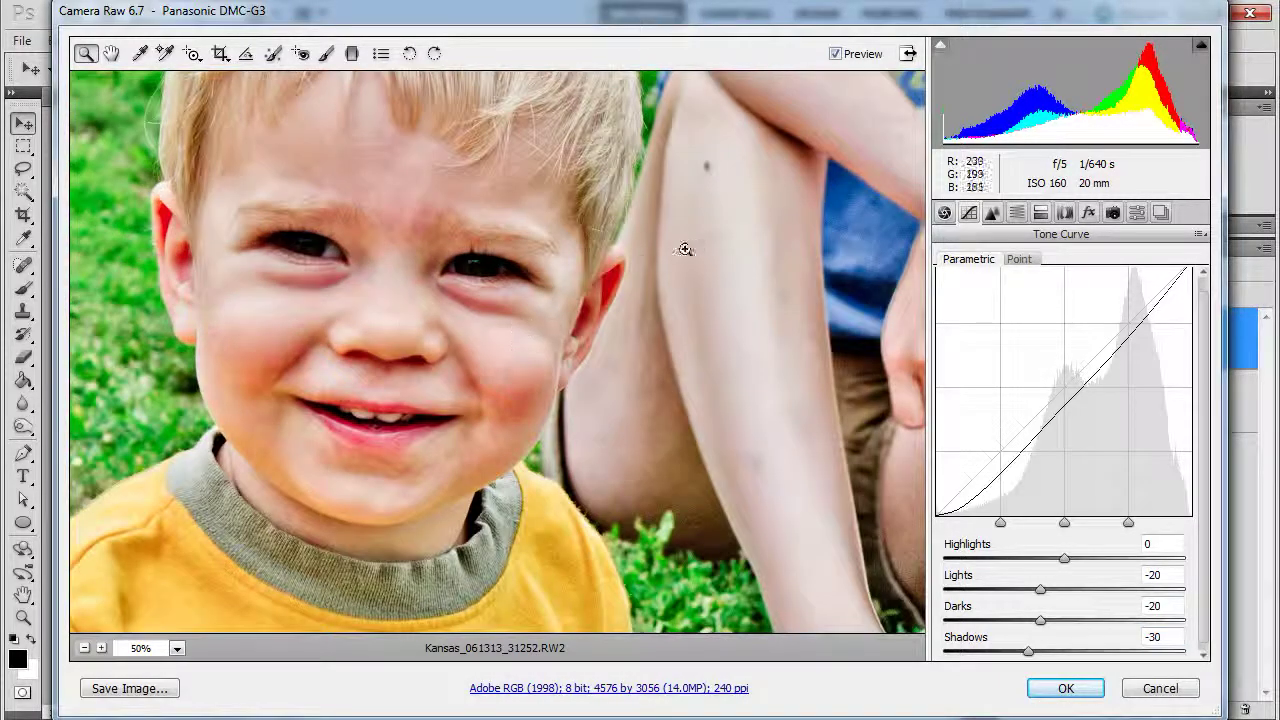
pyautogui.click(991, 213)
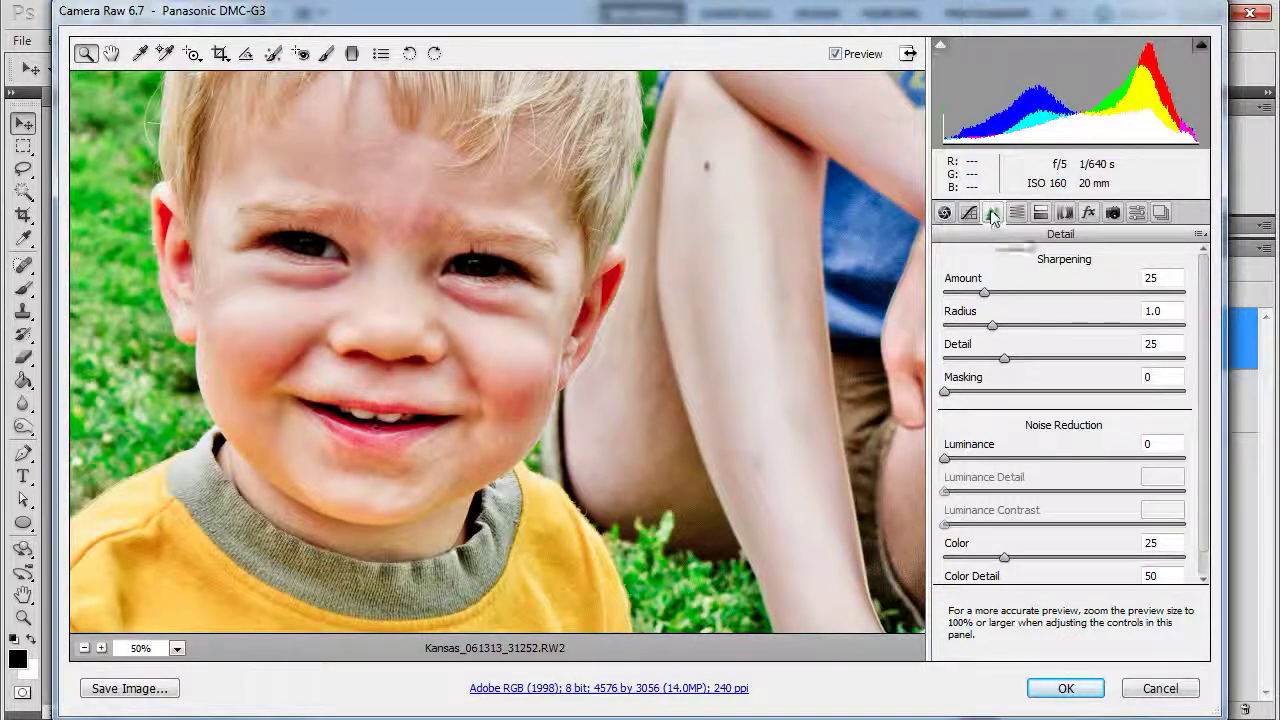
# - Set Sharpening Amount 84, Radius 2.0, Detail 60, Masking 65, checking the cheek close-up
pyautogui.moveTo(988, 291); pyautogui.dragTo(1084, 292)
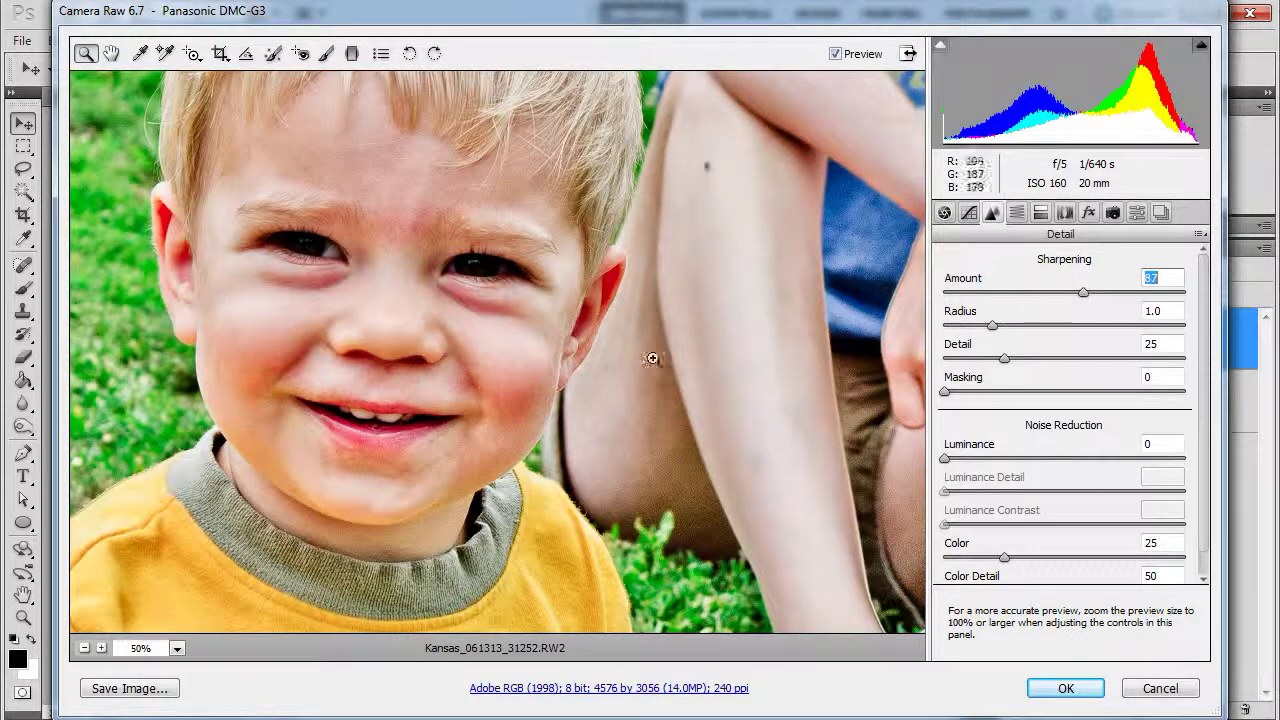
pyautogui.click(508, 352)
pyautogui.click(499, 366)
pyautogui.click(488, 367)
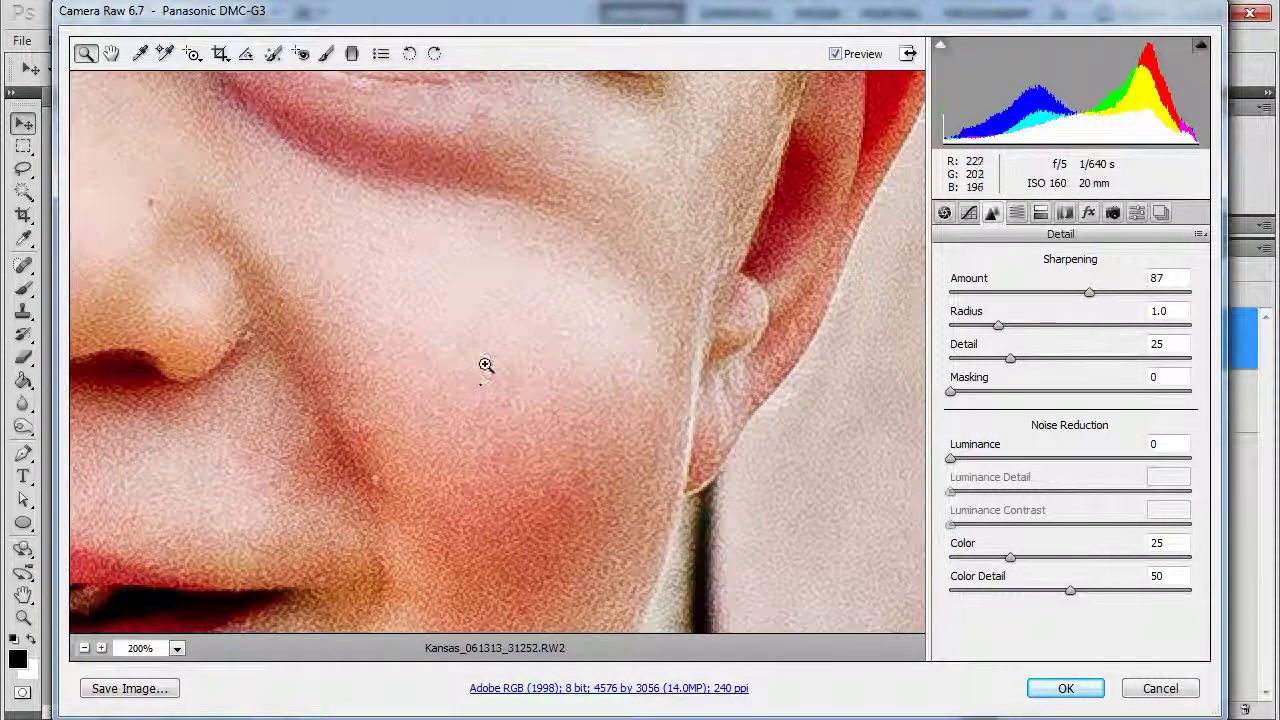
pyautogui.keyDown('alt'); pyautogui.click(452, 380); pyautogui.keyUp('alt')
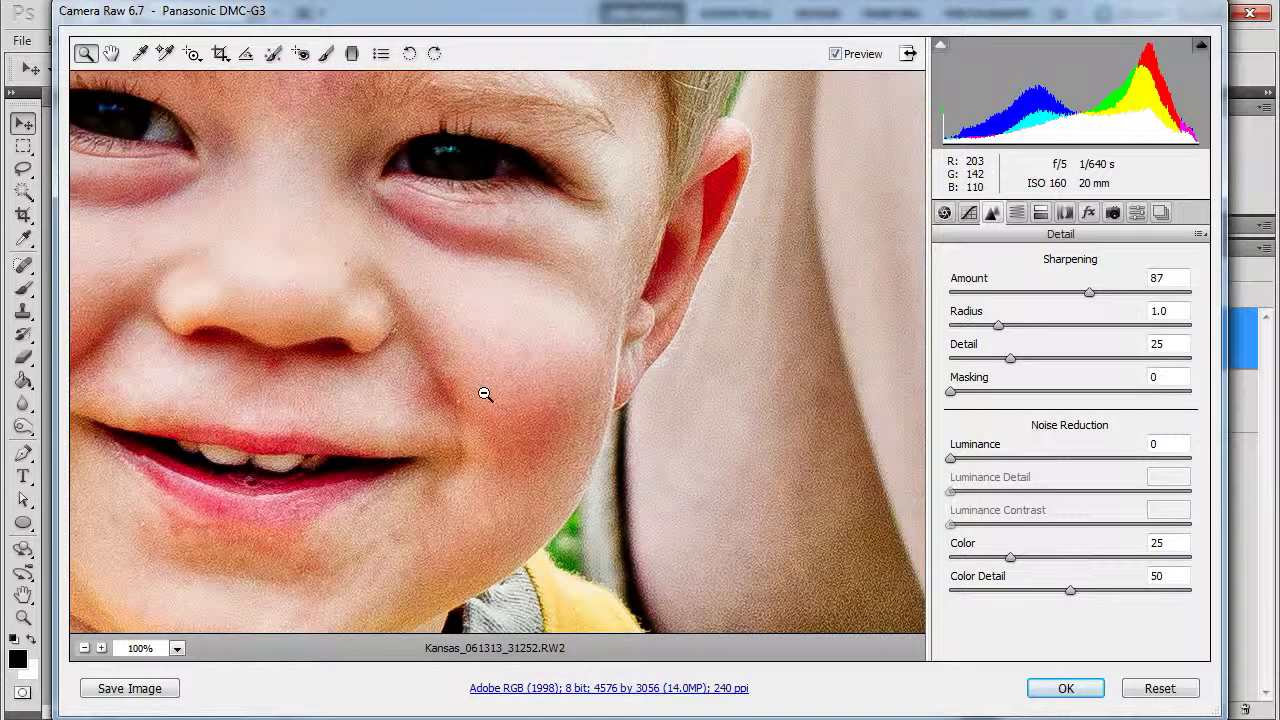
pyautogui.keyDown('alt'); pyautogui.click(512, 418); pyautogui.keyUp('alt')
pyautogui.keyDown('alt'); pyautogui.click(512, 418); pyautogui.keyUp('alt')
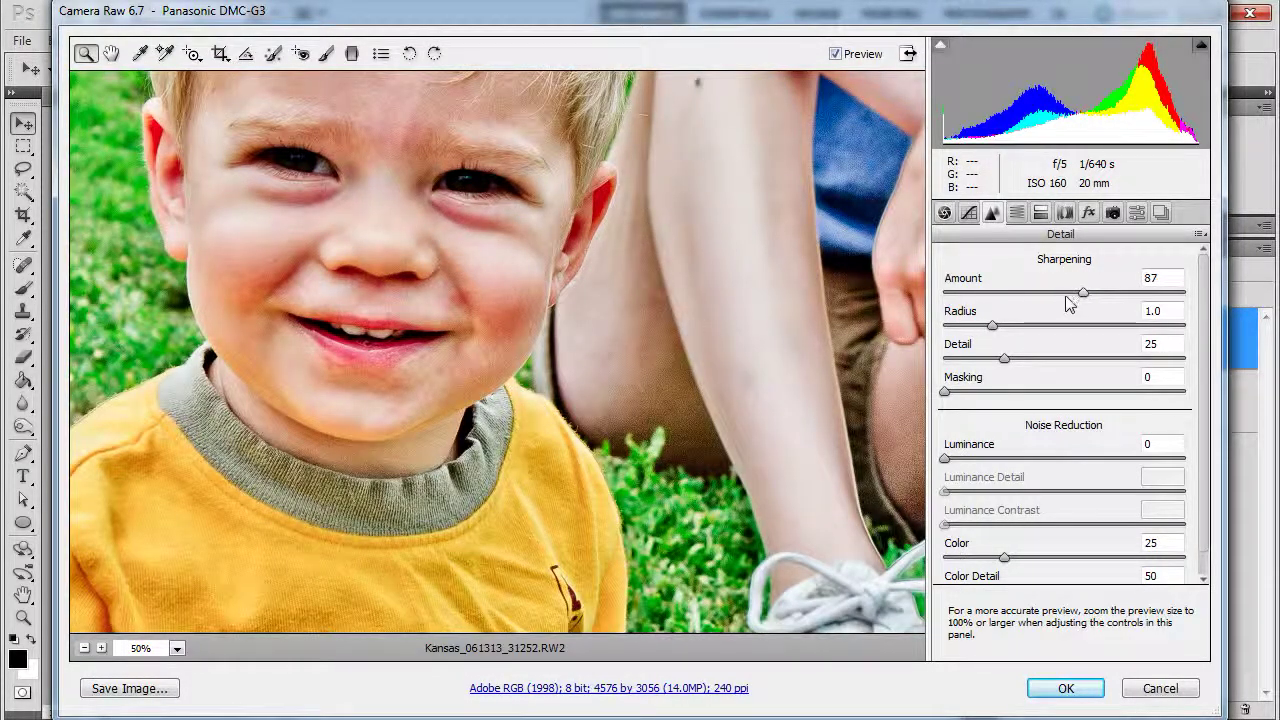
pyautogui.moveTo(1085, 293); pyautogui.dragTo(1081, 293)
pyautogui.moveTo(994, 326); pyautogui.dragTo(1080, 327)
pyautogui.moveTo(1004, 358); pyautogui.dragTo(1060, 359)
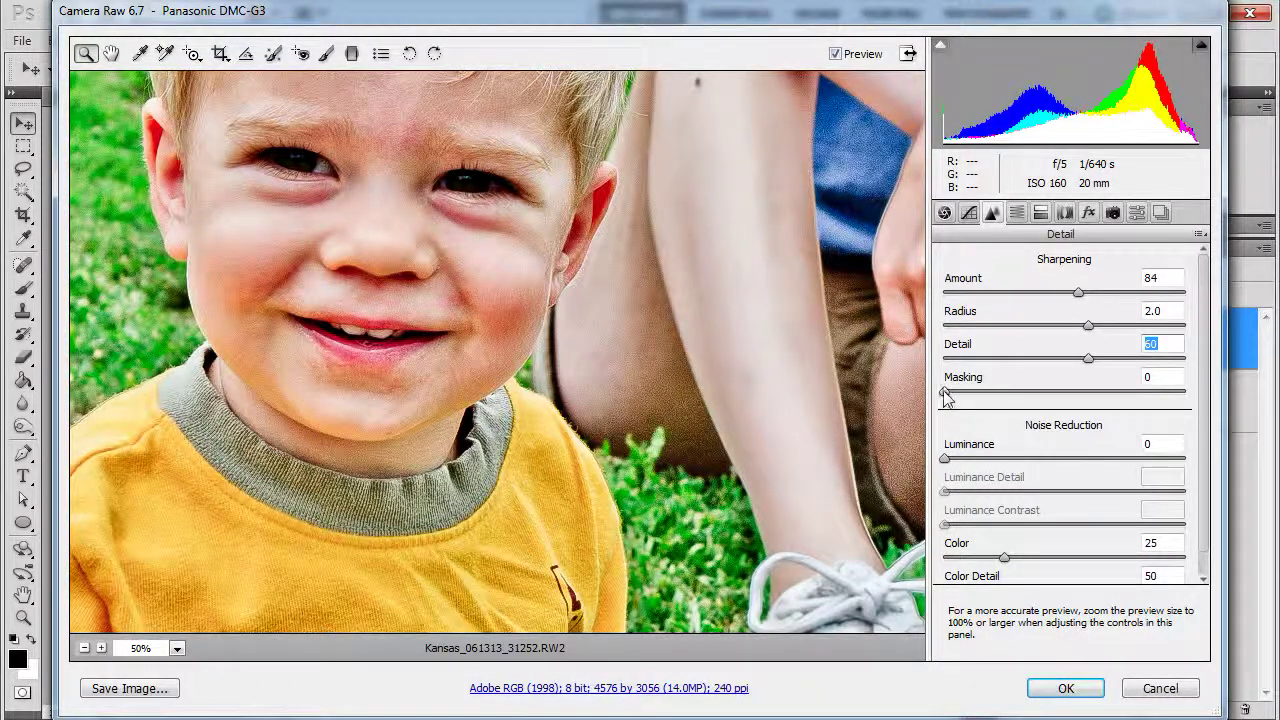
pyautogui.moveTo(946, 393); pyautogui.dragTo(1085, 394)
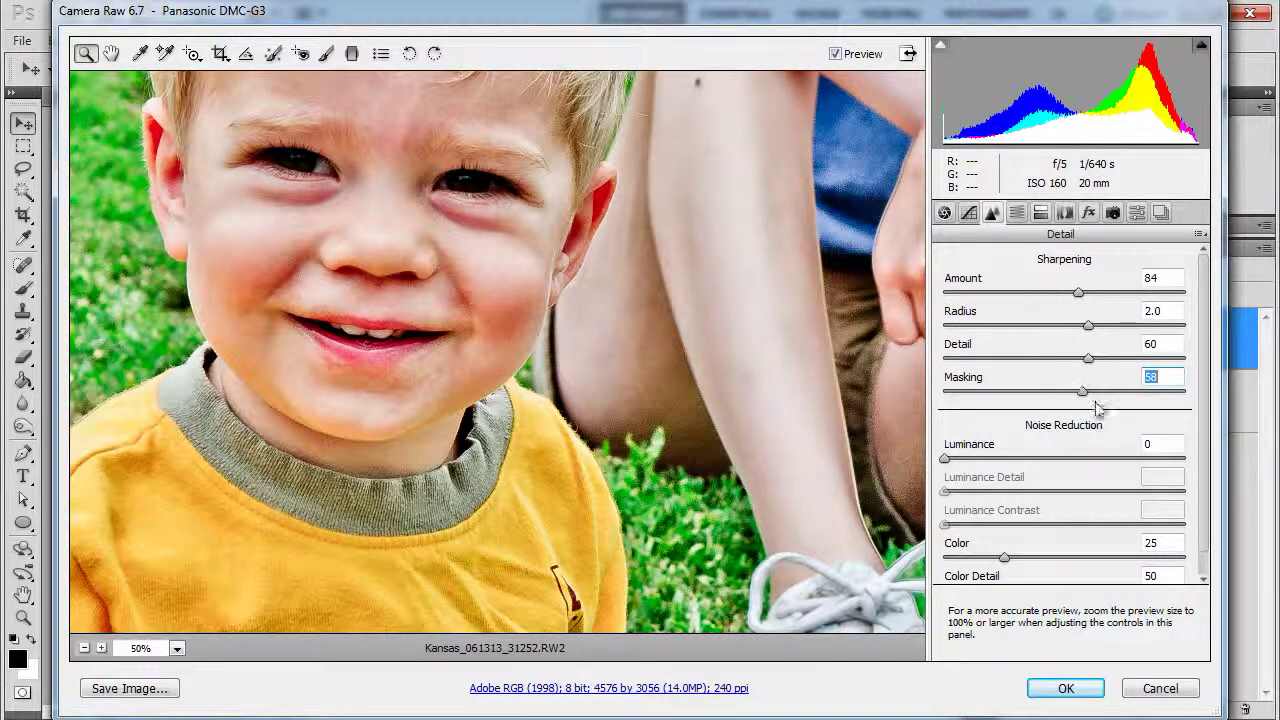
pyautogui.moveTo(1083, 394)
pyautogui.mouseDown()
pyautogui.moveTo(1040, 398)
pyautogui.moveTo(1101, 397)
pyautogui.mouseUp()
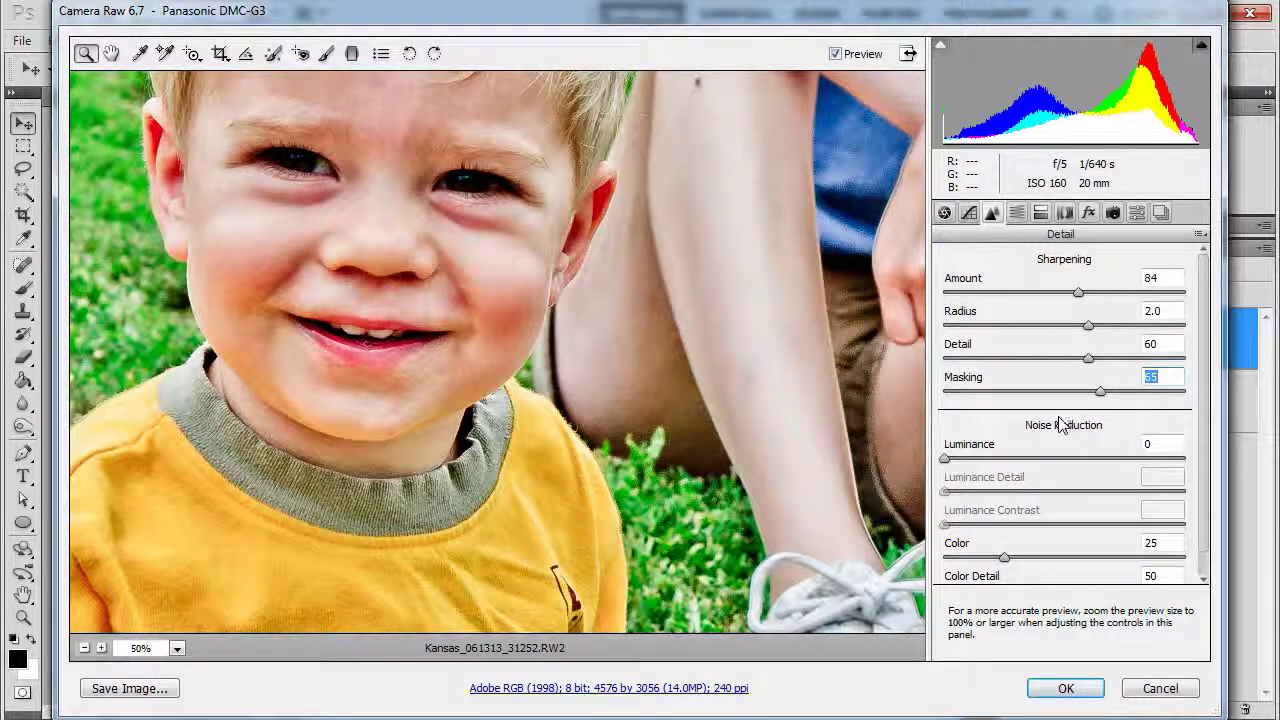
# - Set Luminance noise reduction to 40 and switch to the Adjustment Brush
pyautogui.scroll(-1, 1195, 450)
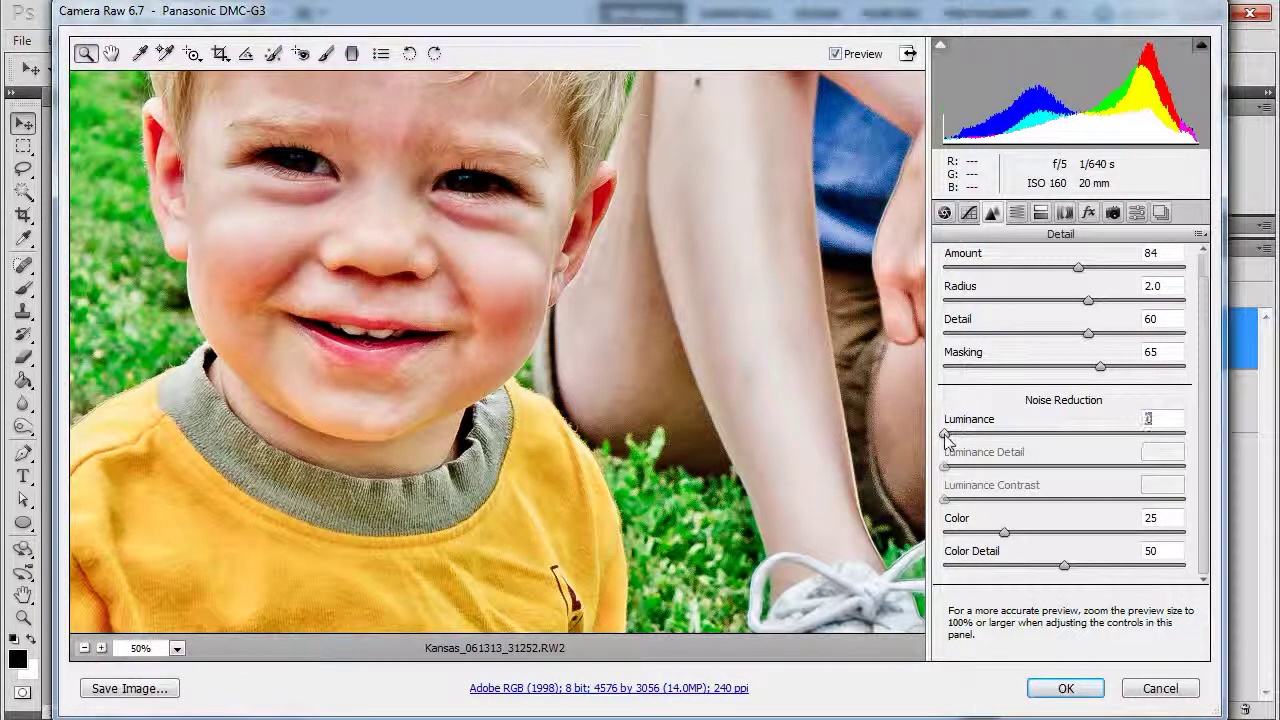
pyautogui.moveTo(946, 437); pyautogui.dragTo(1003, 436)
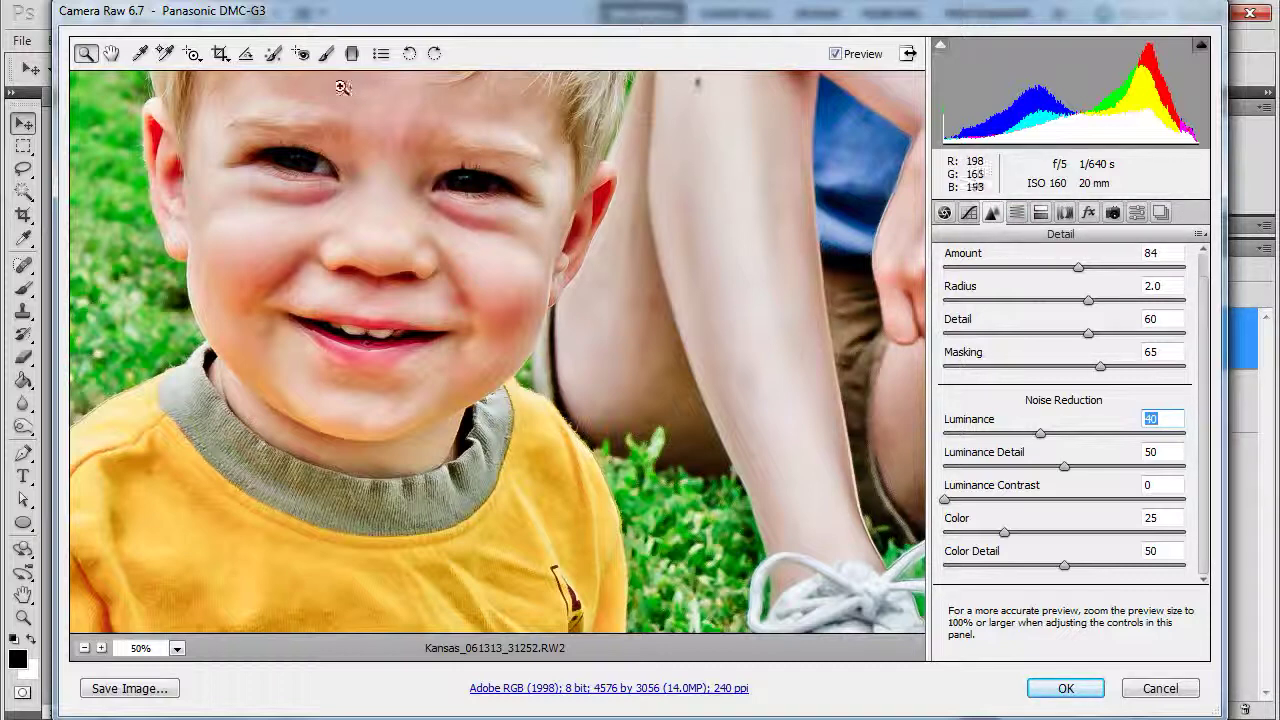
pyautogui.click(327, 56)
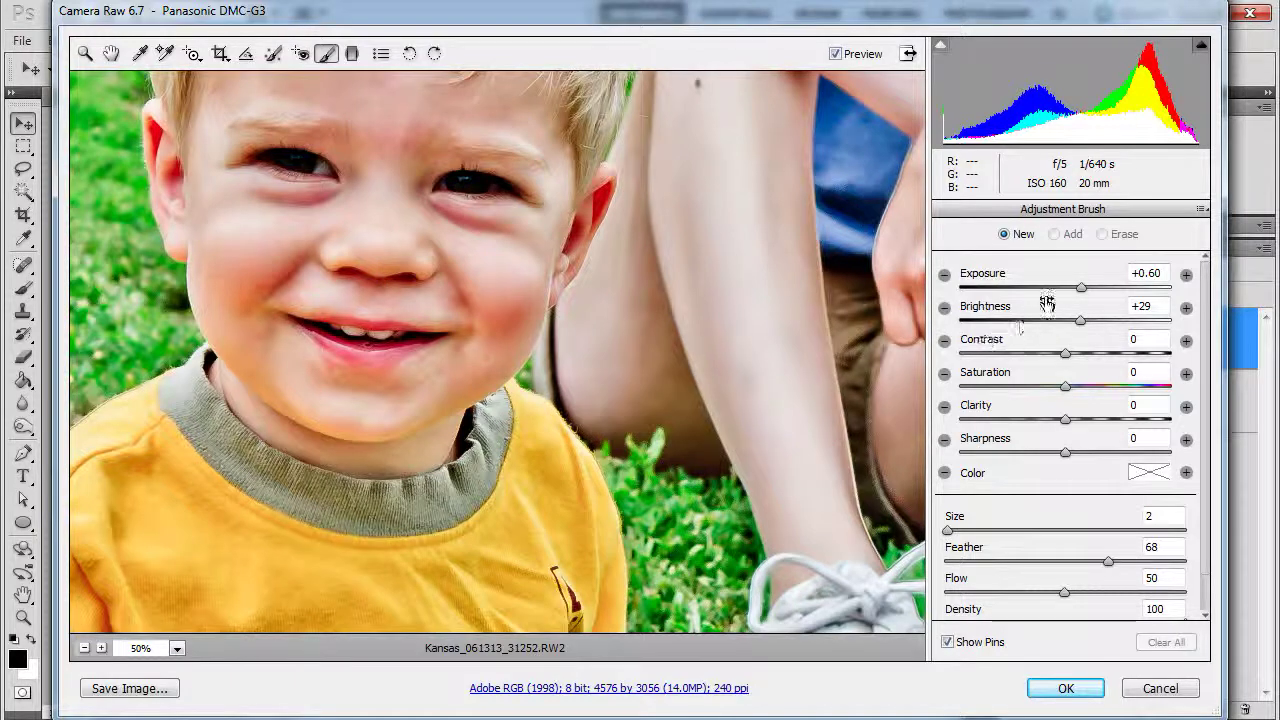
# - Set up a new brush adjustment with Exposure +0.60, Brightness +29 and Auto Mask on
pyautogui.click(306, 143)
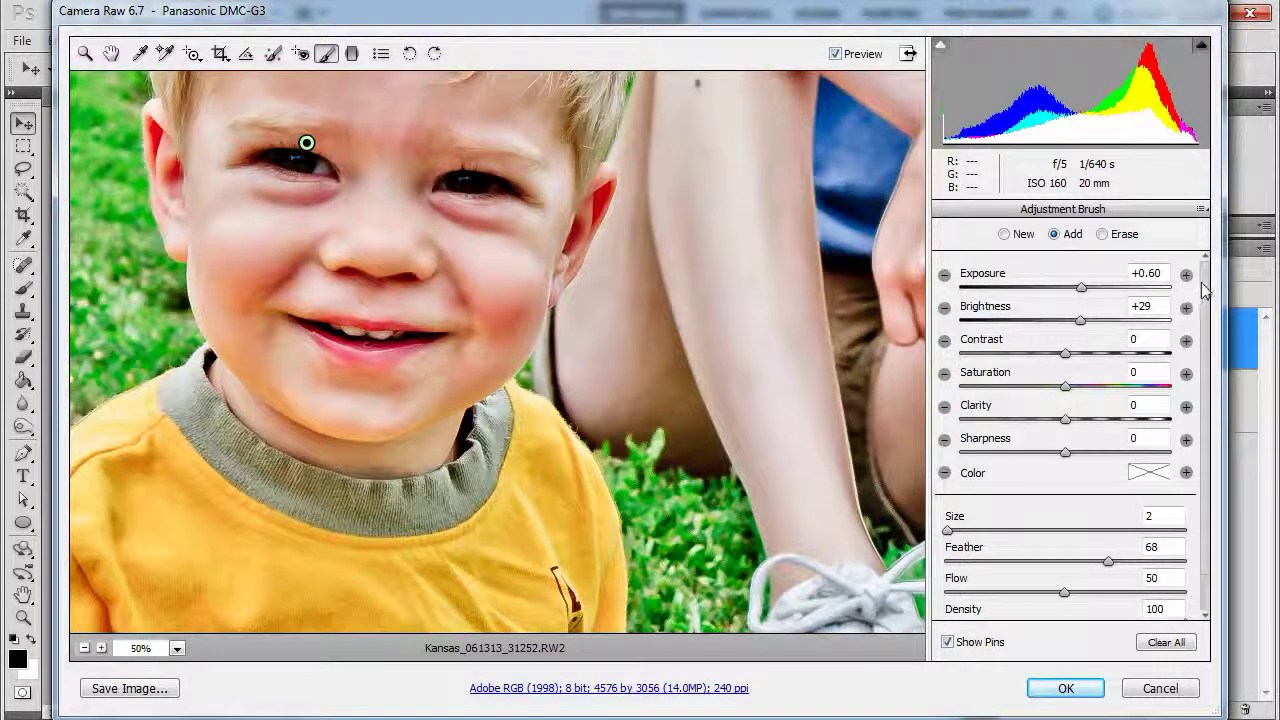
pyautogui.click(1160, 273)
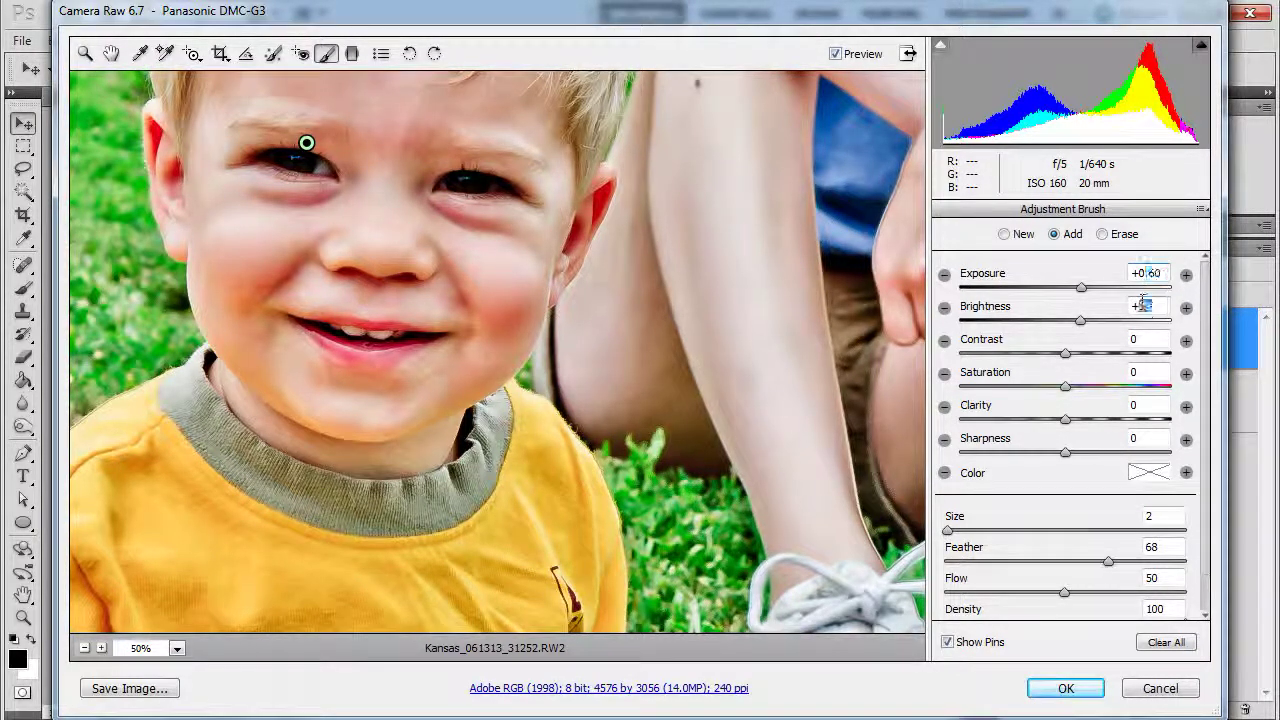
pyautogui.click(1143, 305)
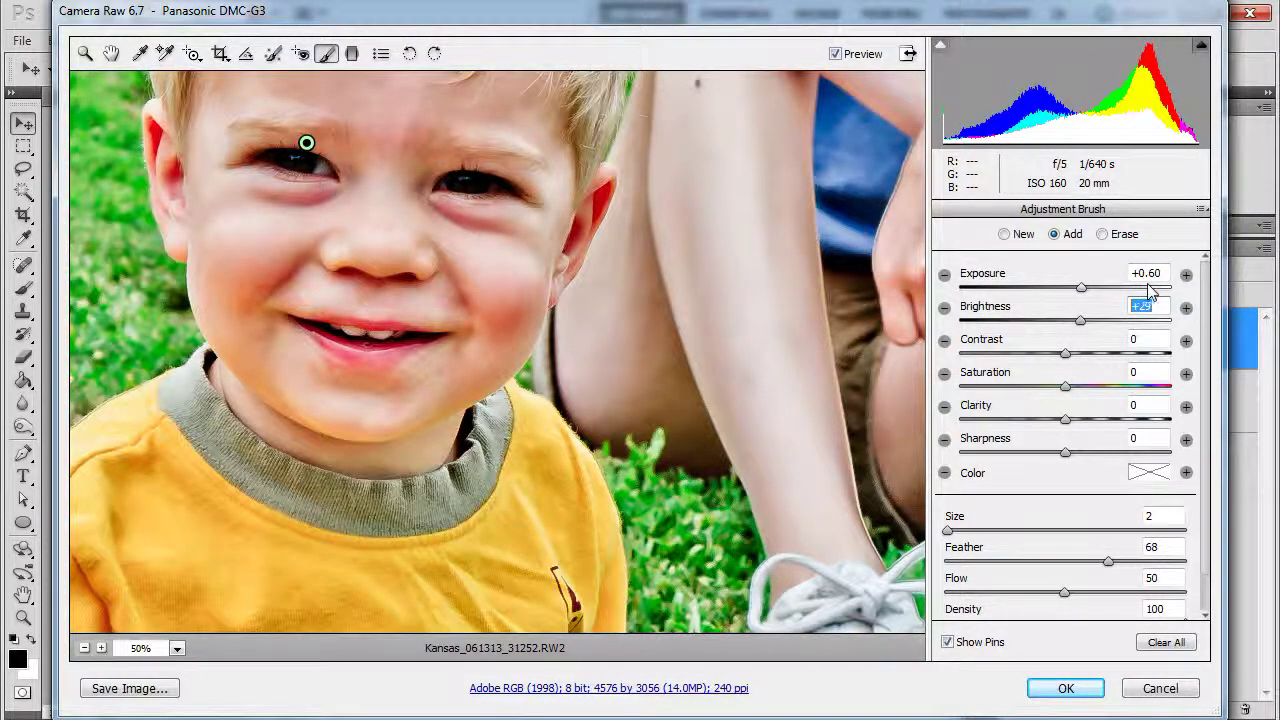
pyautogui.scroll(-2, 1210, 302)
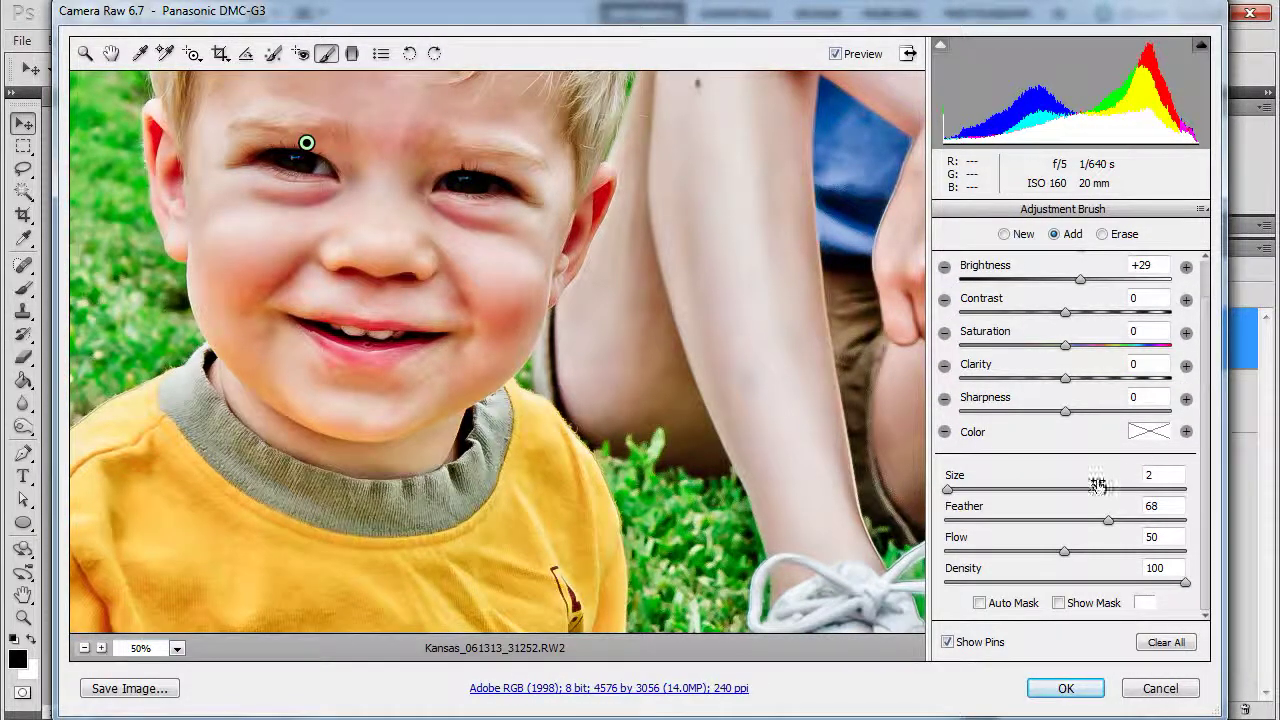
pyautogui.click(982, 603)
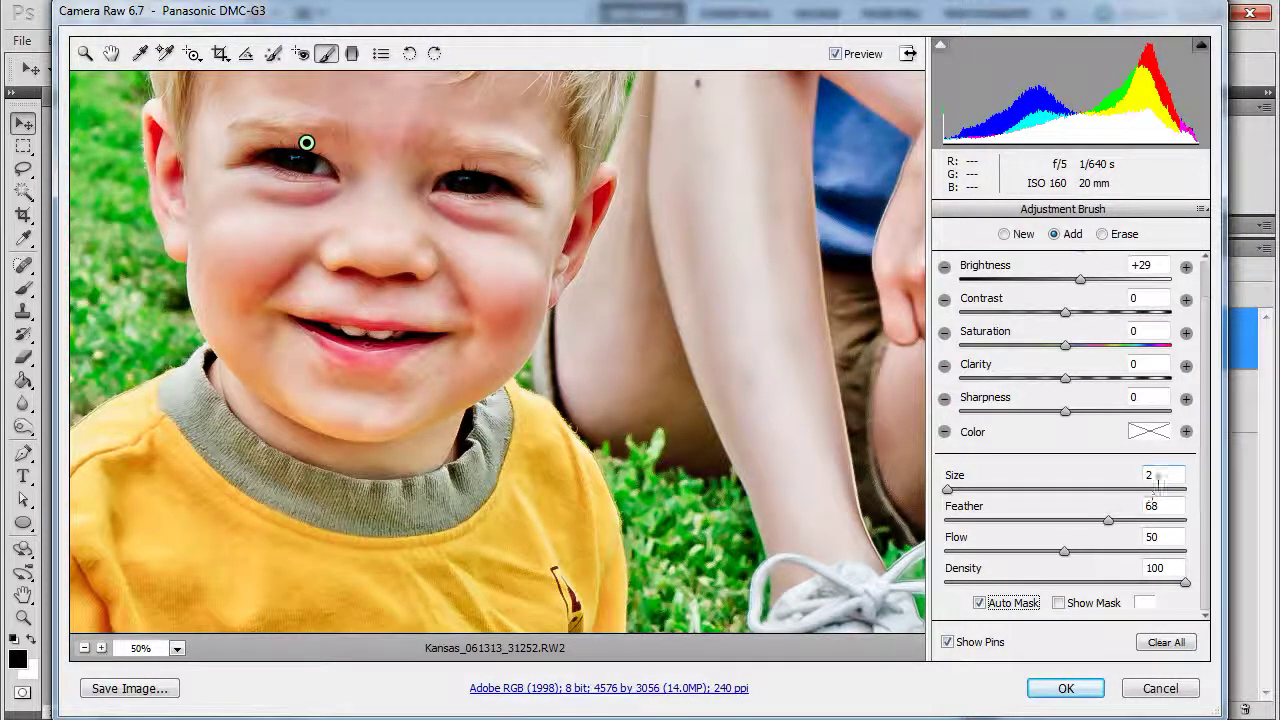
# - Zoom to 100% on the face and paint brightness over the left eye's pupil and iris
pyautogui.click(101, 648)
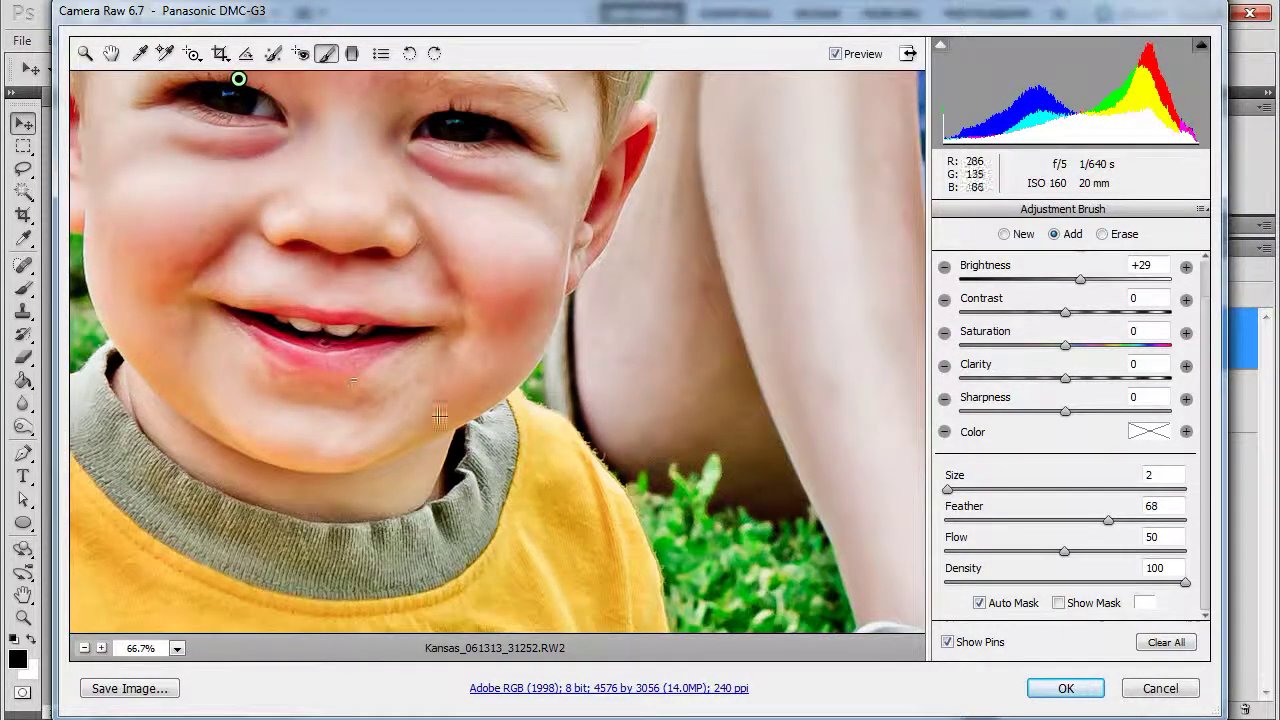
pyautogui.click(101, 648)
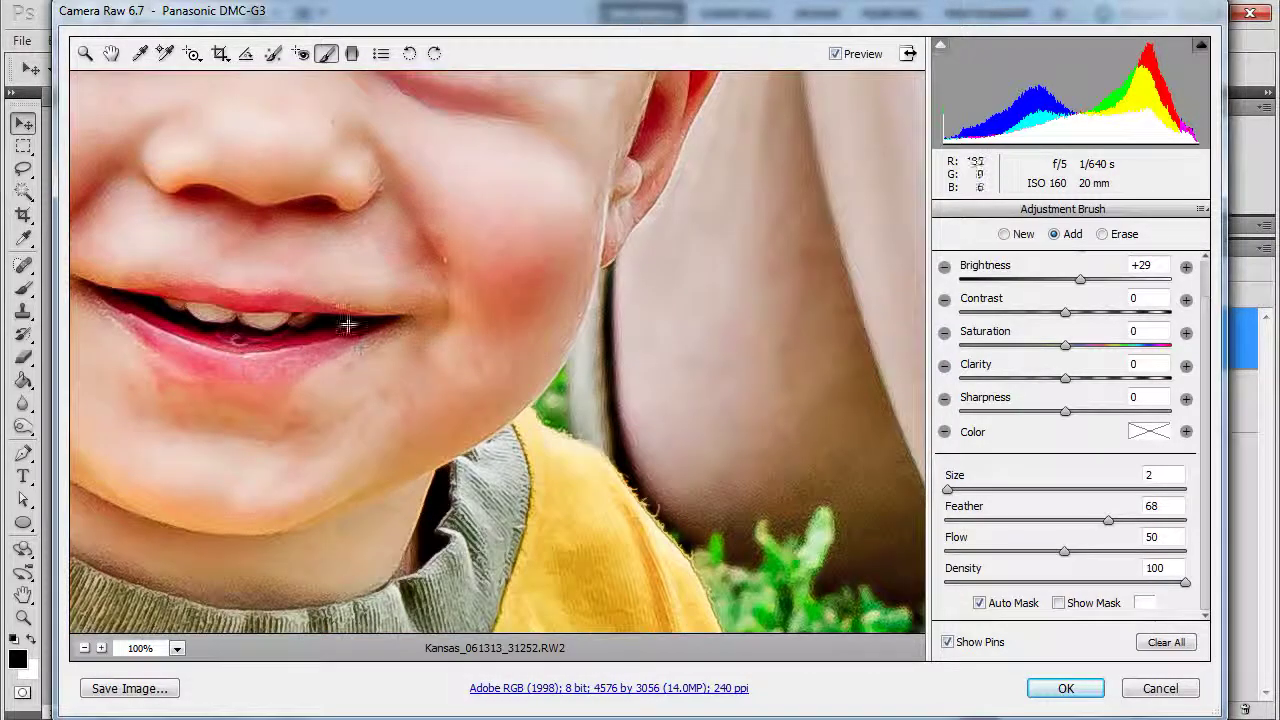
pyautogui.moveTo(520, 392); pyautogui.dragTo(555, 500)
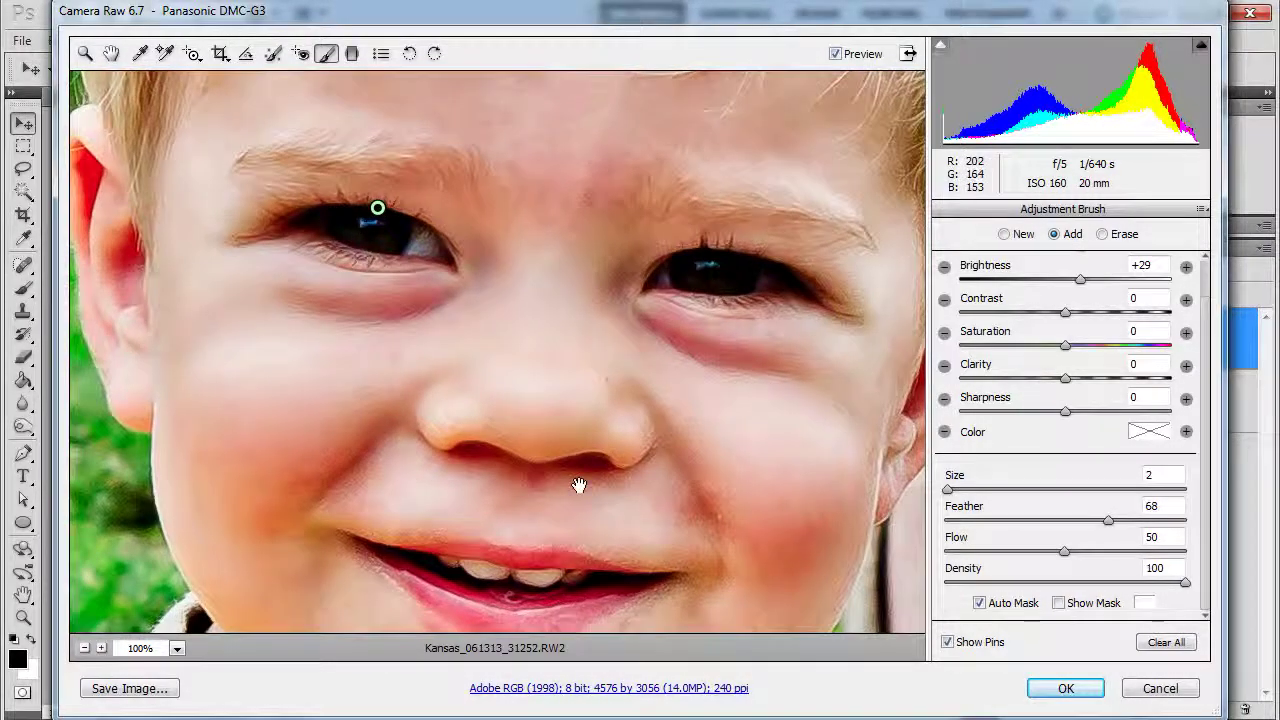
pyautogui.moveTo(400, 226)
pyautogui.mouseDown()
pyautogui.moveTo(333, 220)
pyautogui.moveTo(402, 227)
pyautogui.moveTo(370, 219)
pyautogui.mouseUp()
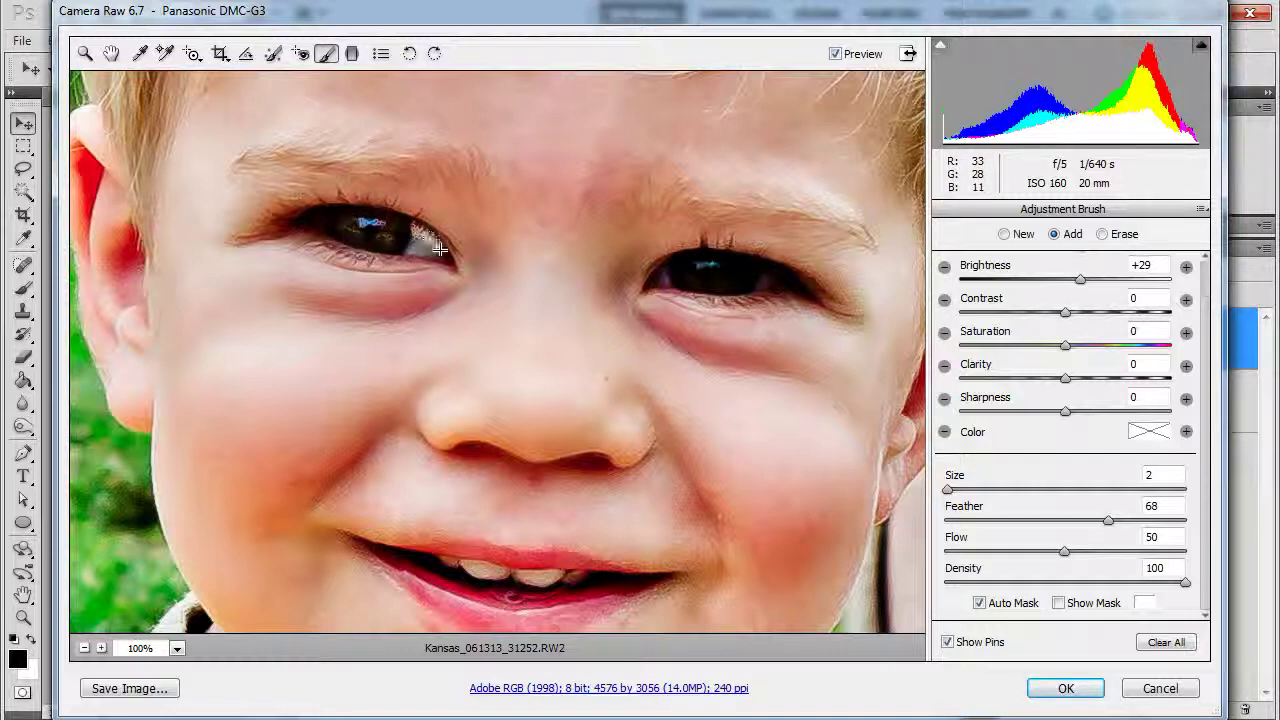
pyautogui.moveTo(367, 244); pyautogui.dragTo(344, 231)
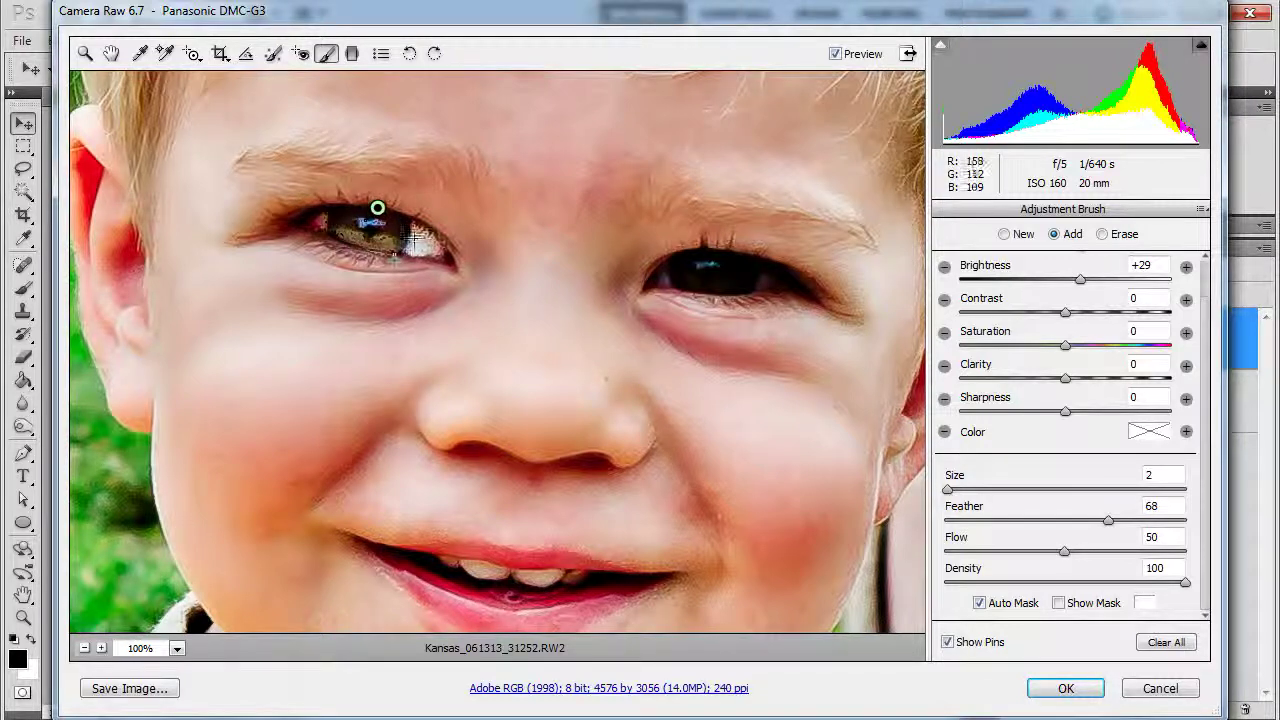
pyautogui.moveTo(420, 234); pyautogui.dragTo(352, 236)
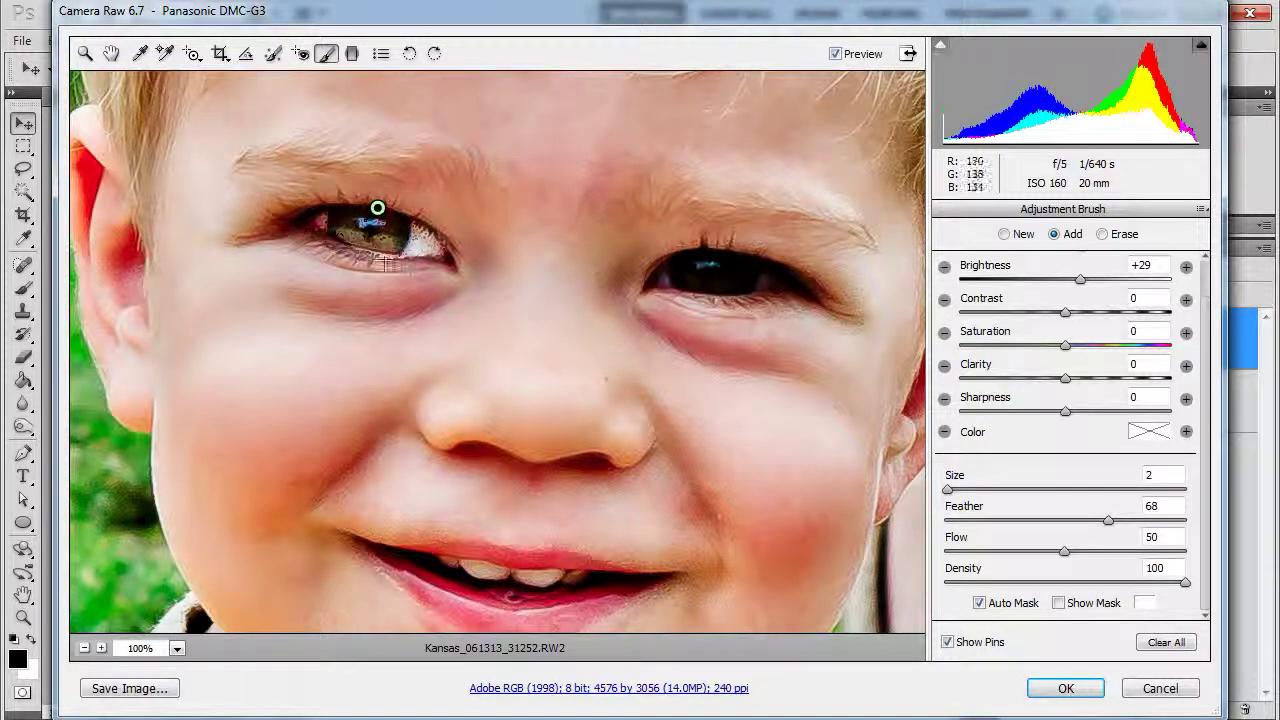
pyautogui.moveTo(436, 248)
pyautogui.mouseDown()
pyautogui.moveTo(410, 232)
pyautogui.moveTo(420, 244)
pyautogui.mouseUp()
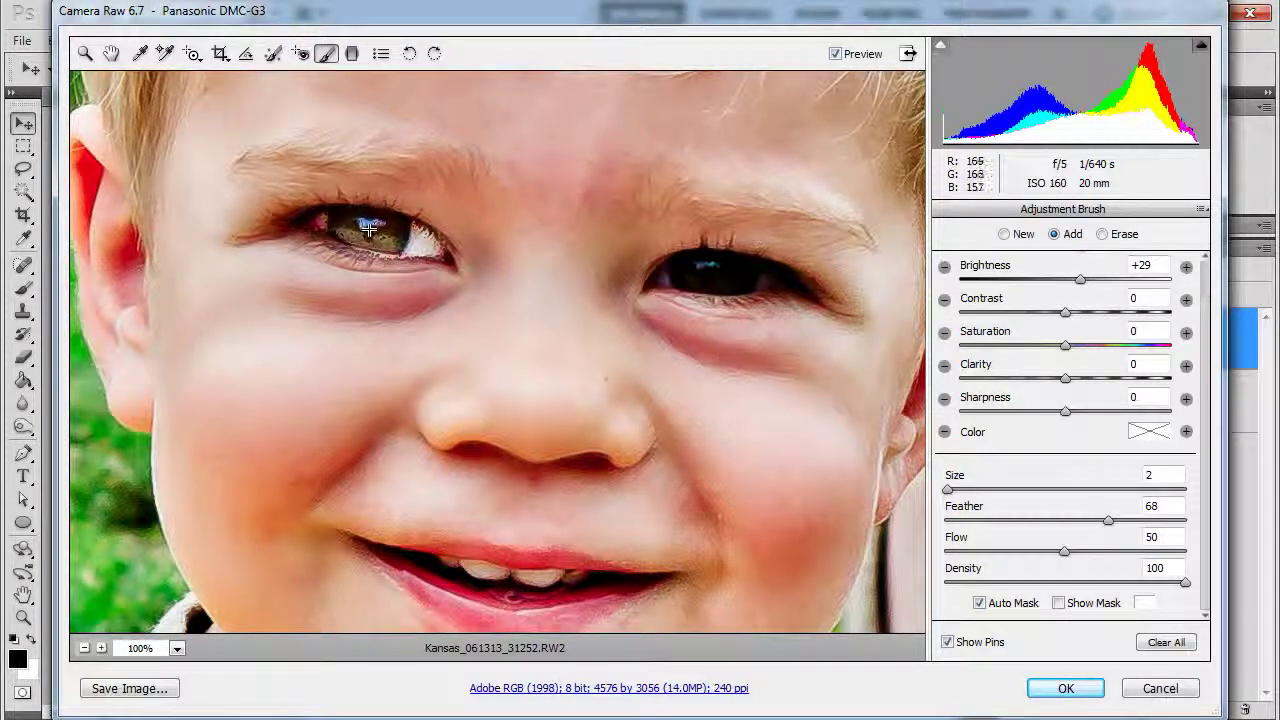
# - With the mask overlay shown and Auto Mask off, extend the brightening to the left eye's corner
pyautogui.click(1059, 604)
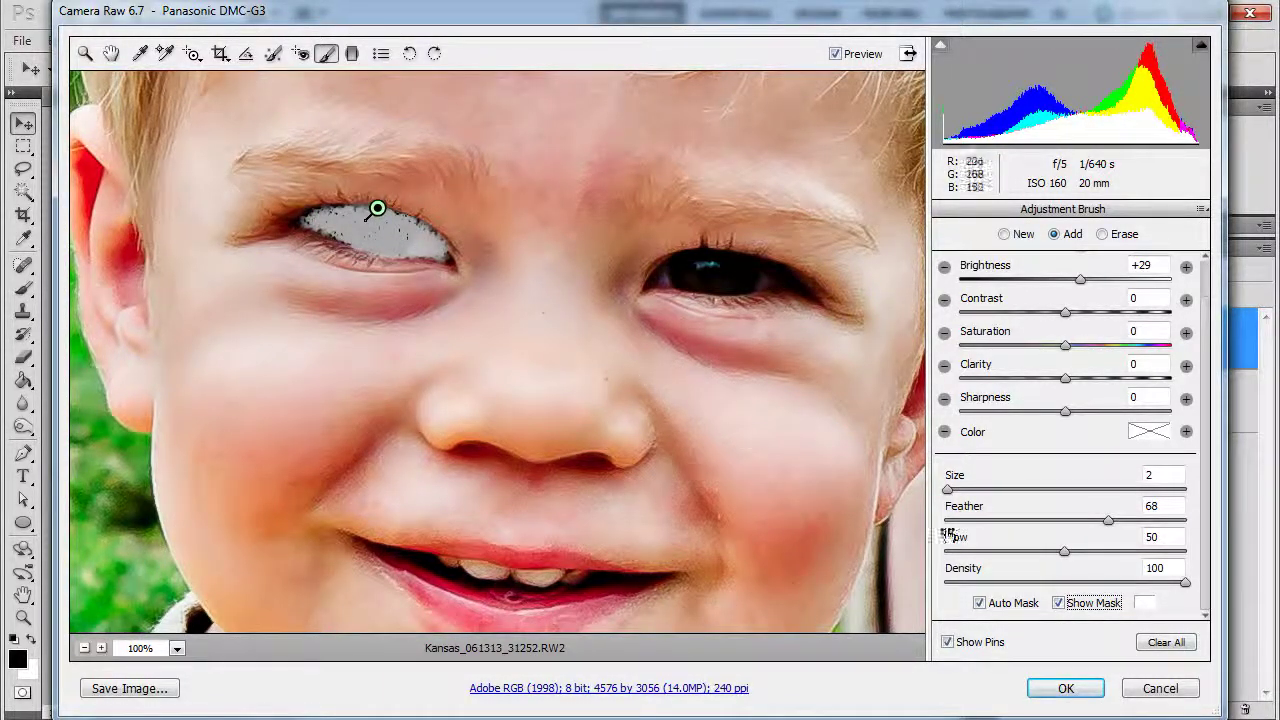
pyautogui.click(979, 603)
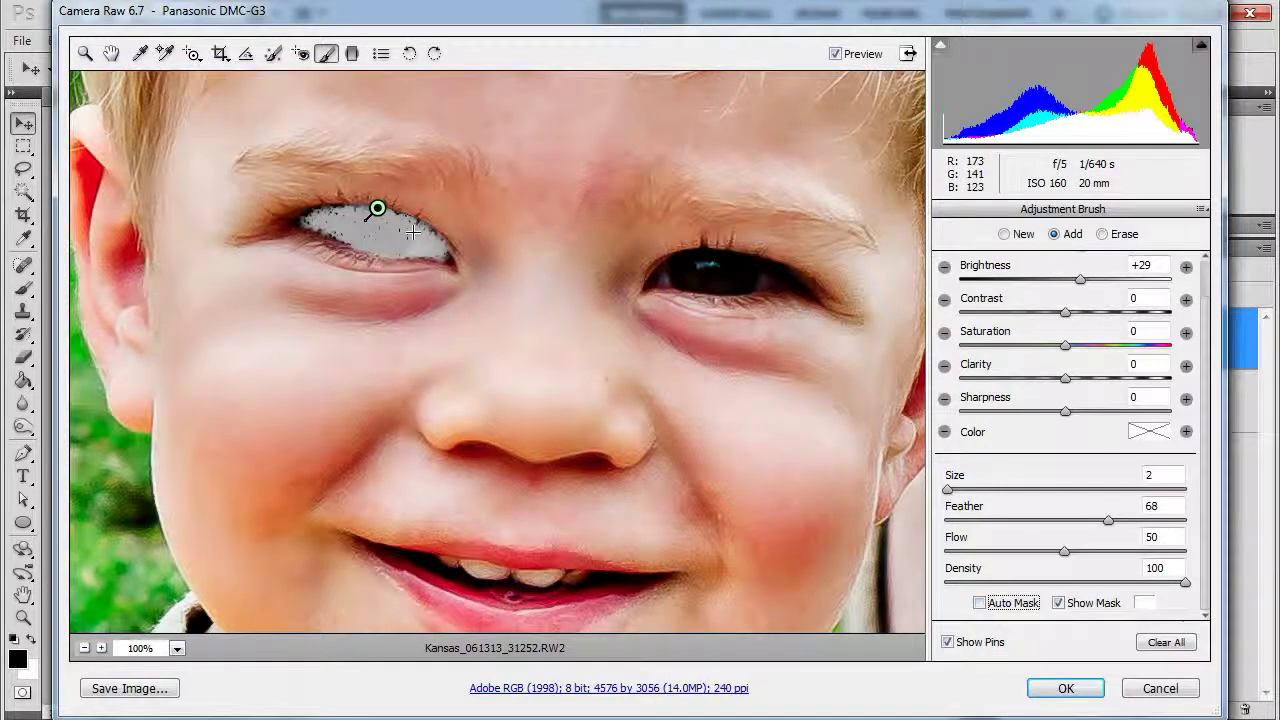
pyautogui.moveTo(412, 232); pyautogui.dragTo(402, 233)
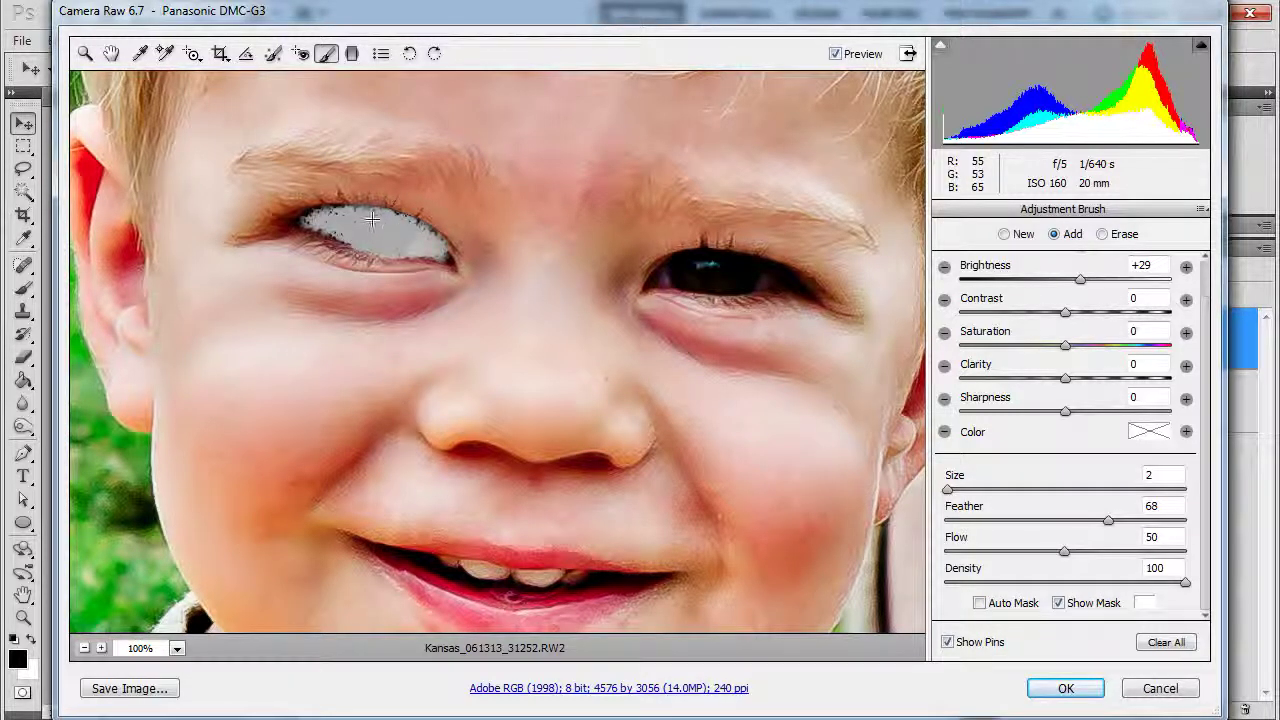
pyautogui.moveTo(329, 214)
pyautogui.mouseDown()
pyautogui.moveTo(311, 224)
pyautogui.moveTo(427, 250)
pyautogui.moveTo(400, 216)
pyautogui.mouseUp()
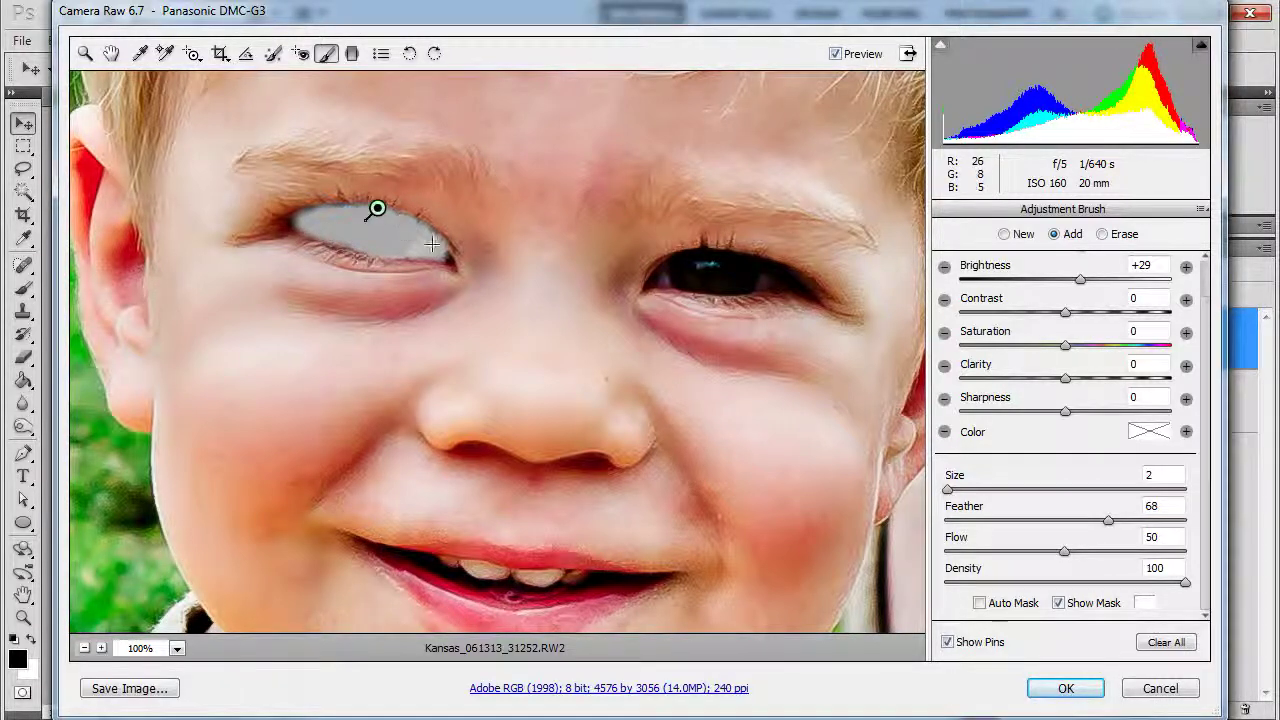
pyautogui.click(1060, 605)
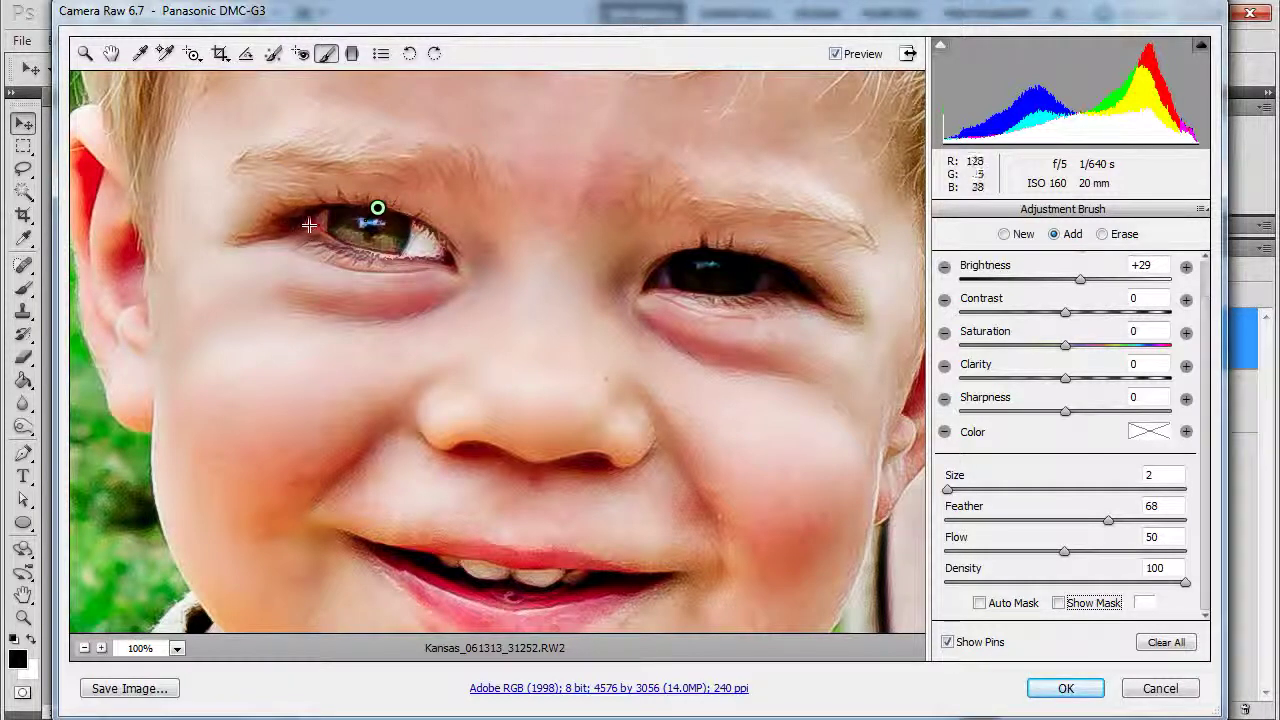
# - Erase the brightening from the left eye's lower lid with reduced feather, then return to Add mode
pyautogui.click(1103, 236)
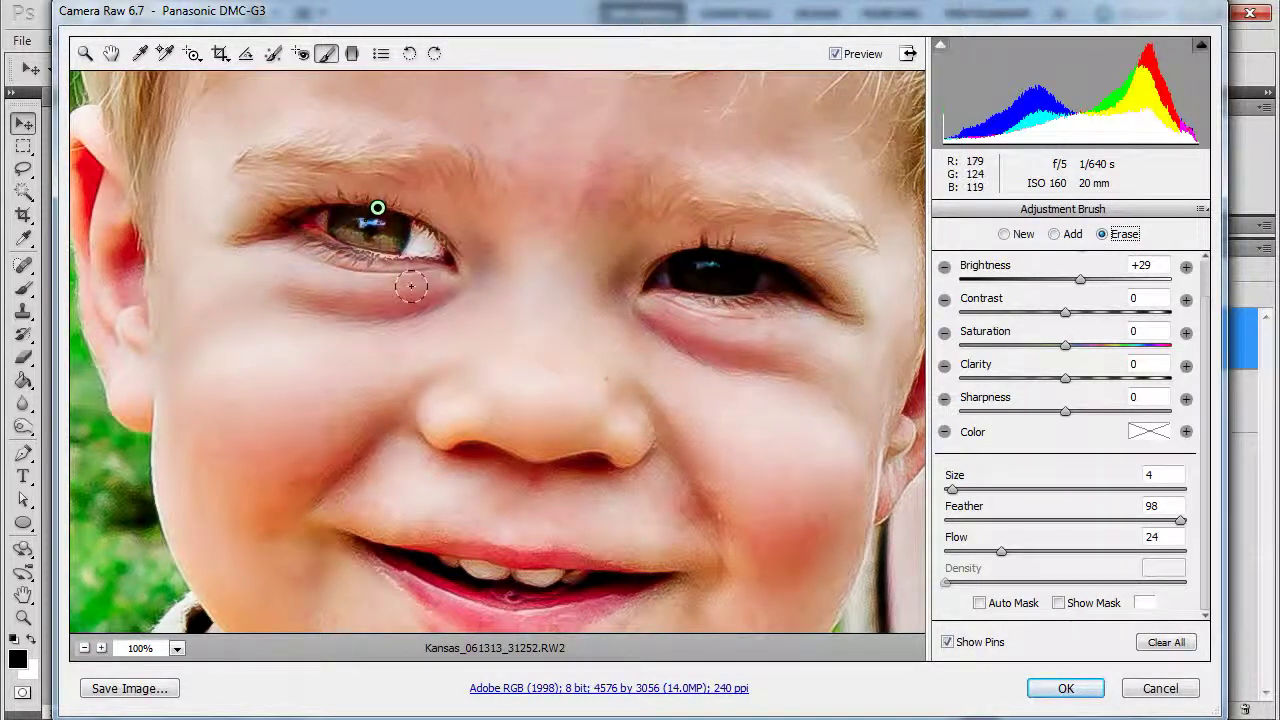
pyautogui.moveTo(406, 284)
pyautogui.mouseDown()
pyautogui.moveTo(365, 270)
pyautogui.moveTo(378, 268)
pyautogui.moveTo(358, 278)
pyautogui.mouseUp()
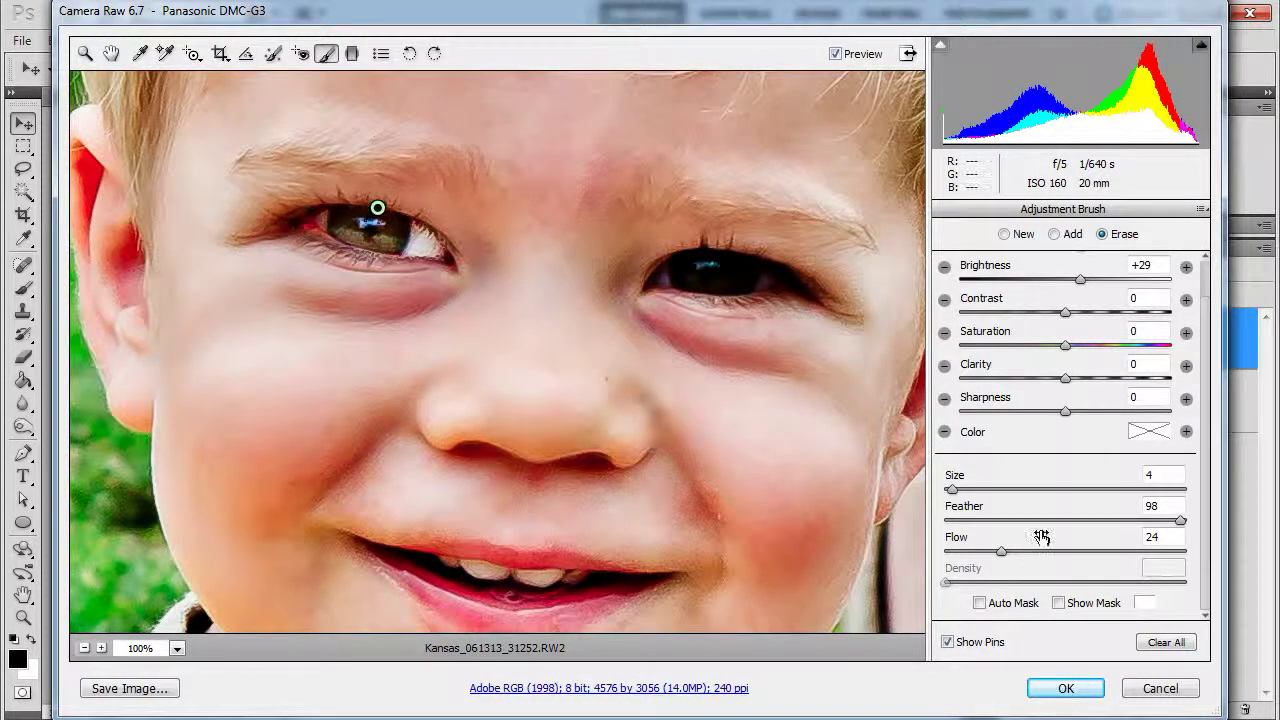
pyautogui.moveTo(1181, 521); pyautogui.dragTo(992, 522)
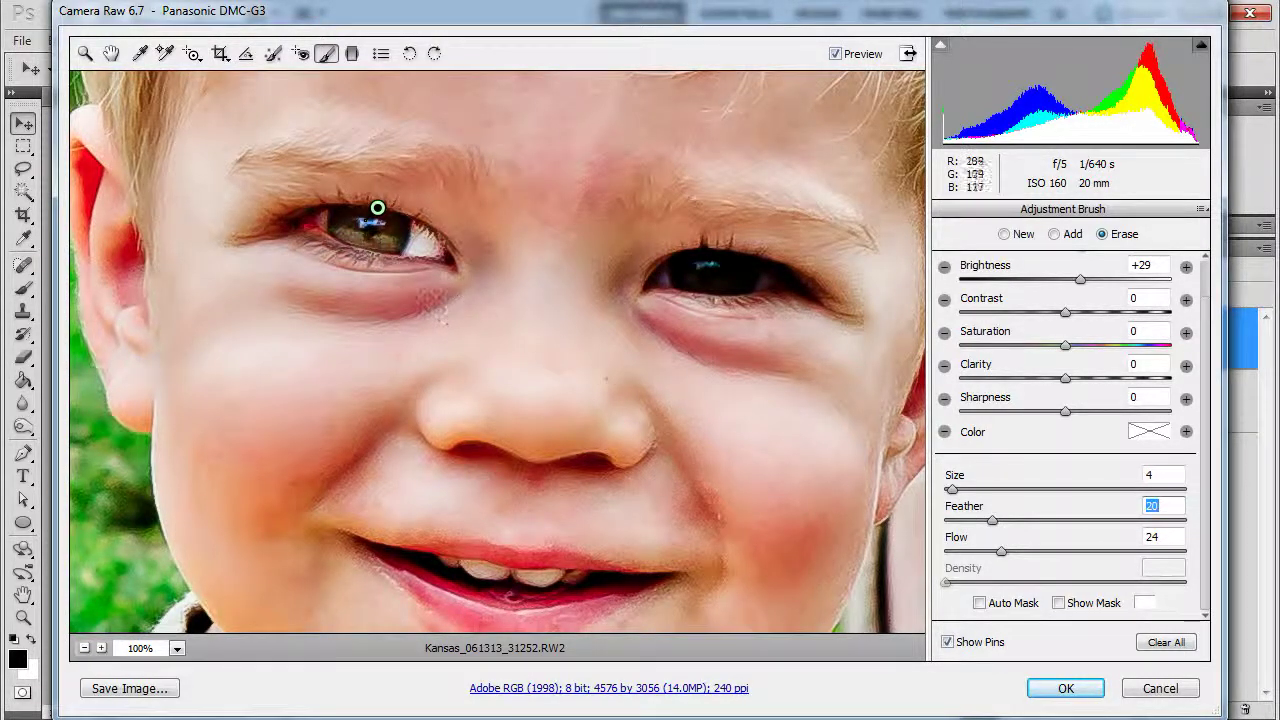
pyautogui.moveTo(398, 280)
pyautogui.mouseDown()
pyautogui.moveTo(335, 272)
pyautogui.moveTo(300, 232)
pyautogui.moveTo(265, 230)
pyautogui.moveTo(320, 250)
pyautogui.moveTo(296, 244)
pyautogui.moveTo(374, 206)
pyautogui.mouseUp()
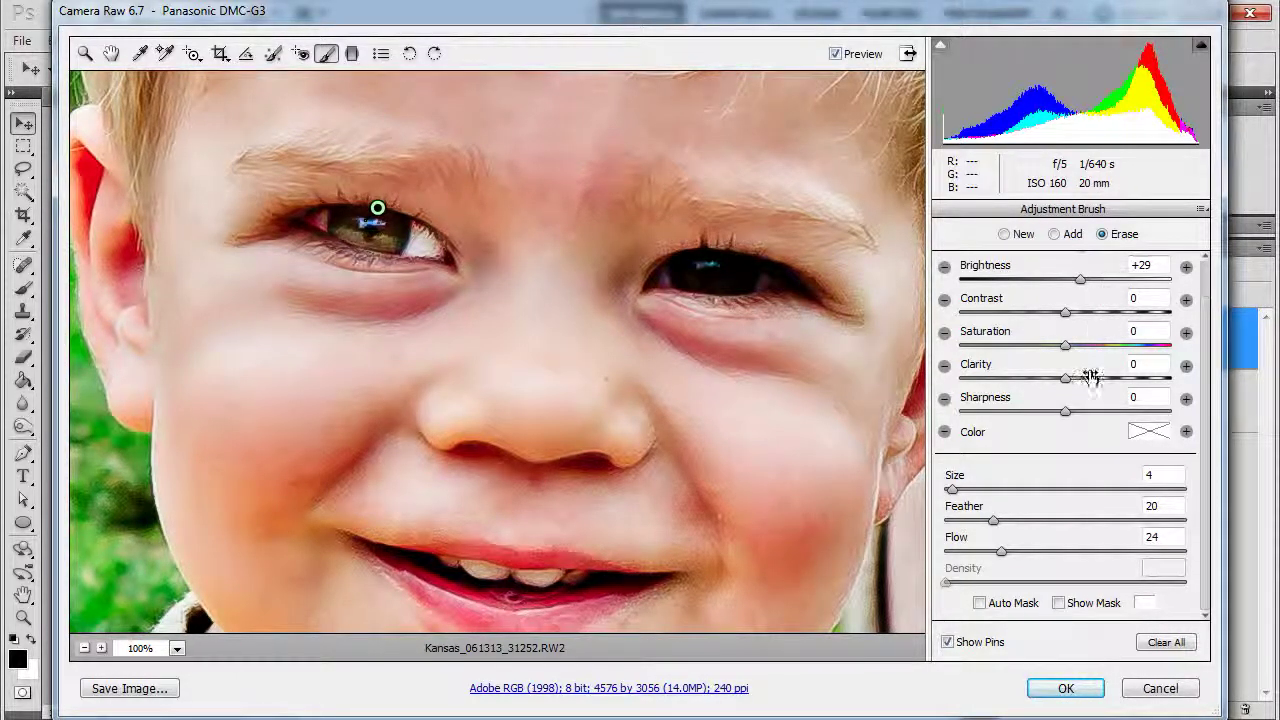
pyautogui.click(1055, 234)
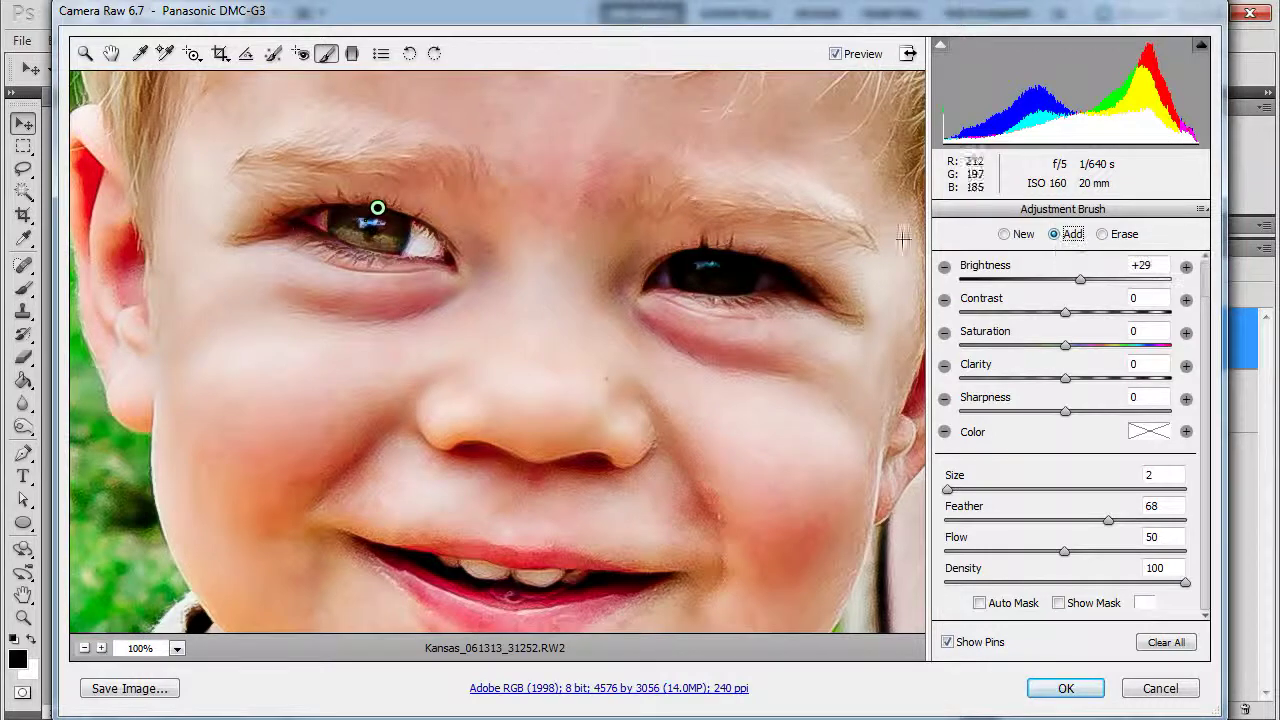
# - Brighten the right eye, then switch to Erase and remove spill from its lower lid
pyautogui.moveTo(695, 275)
pyautogui.mouseDown()
pyautogui.moveTo(731, 278)
pyautogui.moveTo(684, 276)
pyautogui.moveTo(741, 282)
pyautogui.moveTo(677, 274)
pyautogui.moveTo(765, 280)
pyautogui.moveTo(718, 266)
pyautogui.moveTo(661, 274)
pyautogui.moveTo(705, 260)
pyautogui.mouseUp()
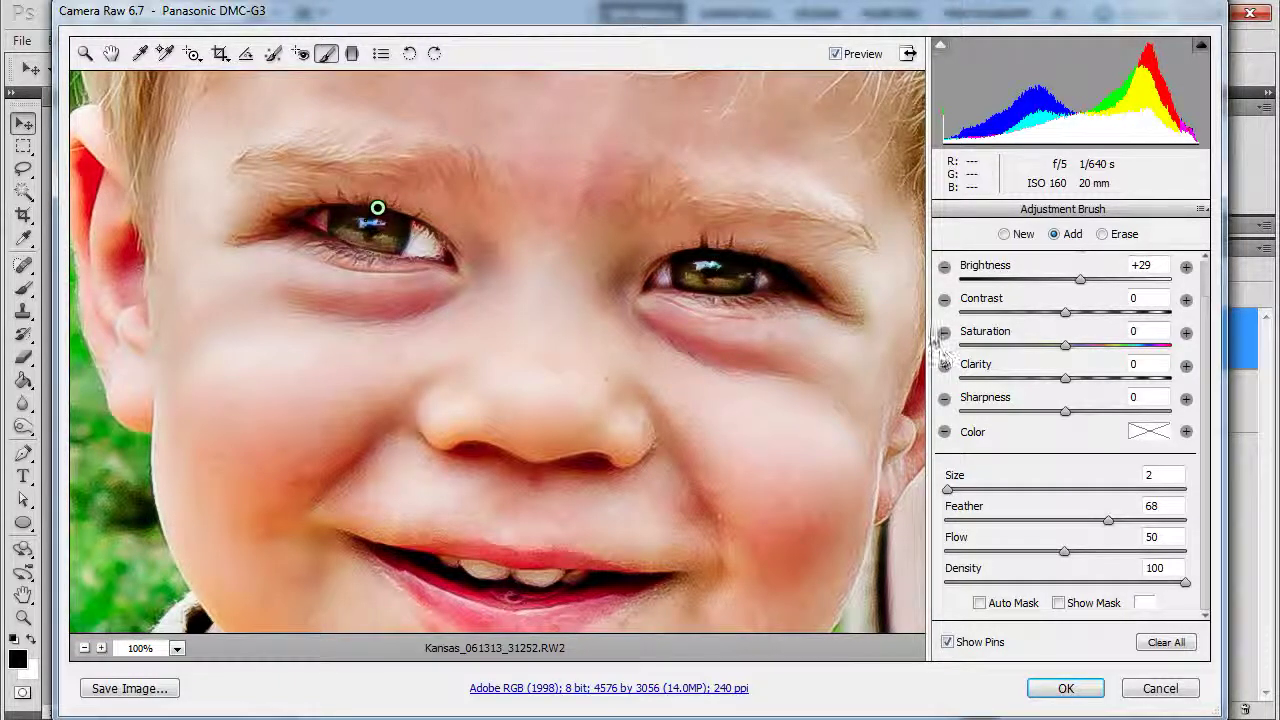
pyautogui.moveTo(776, 289)
pyautogui.mouseDown()
pyautogui.moveTo(688, 256)
pyautogui.moveTo(660, 282)
pyautogui.moveTo(681, 275)
pyautogui.moveTo(657, 275)
pyautogui.moveTo(639, 250)
pyautogui.moveTo(631, 272)
pyautogui.moveTo(651, 247)
pyautogui.moveTo(643, 254)
pyautogui.moveTo(728, 238)
pyautogui.mouseUp()
pyautogui.click(1102, 234)
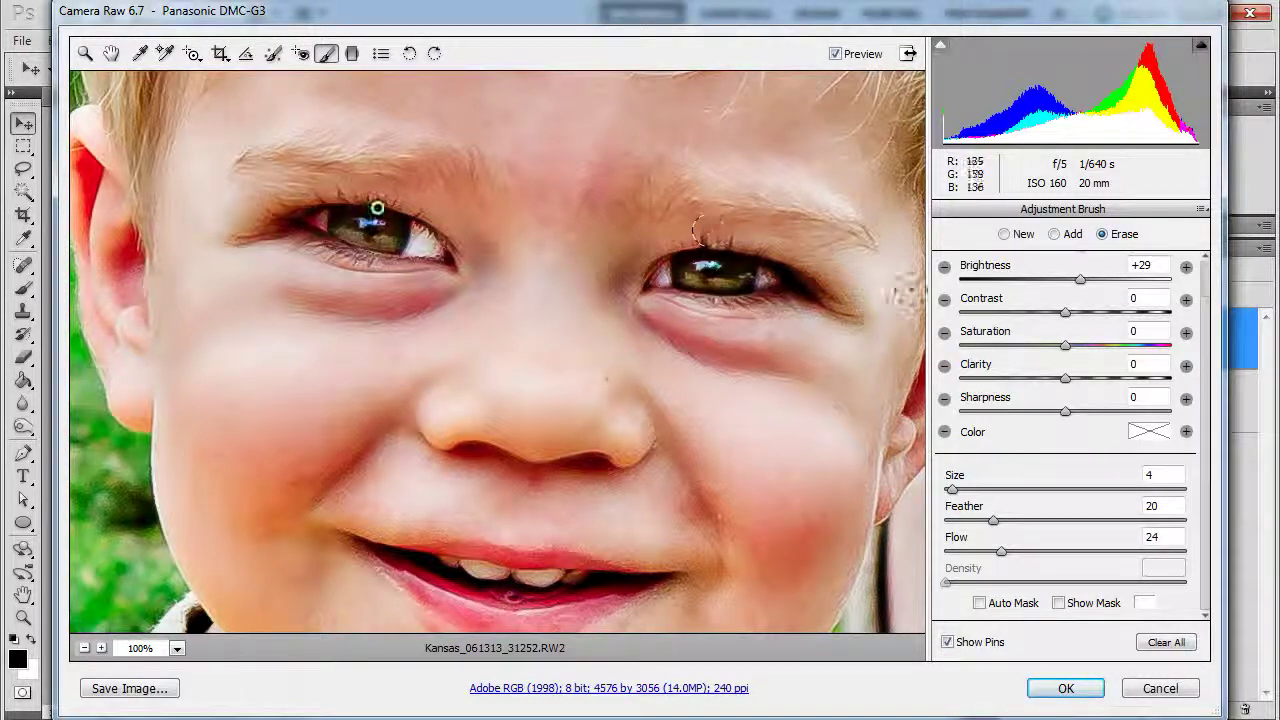
pyautogui.click(1060, 603)
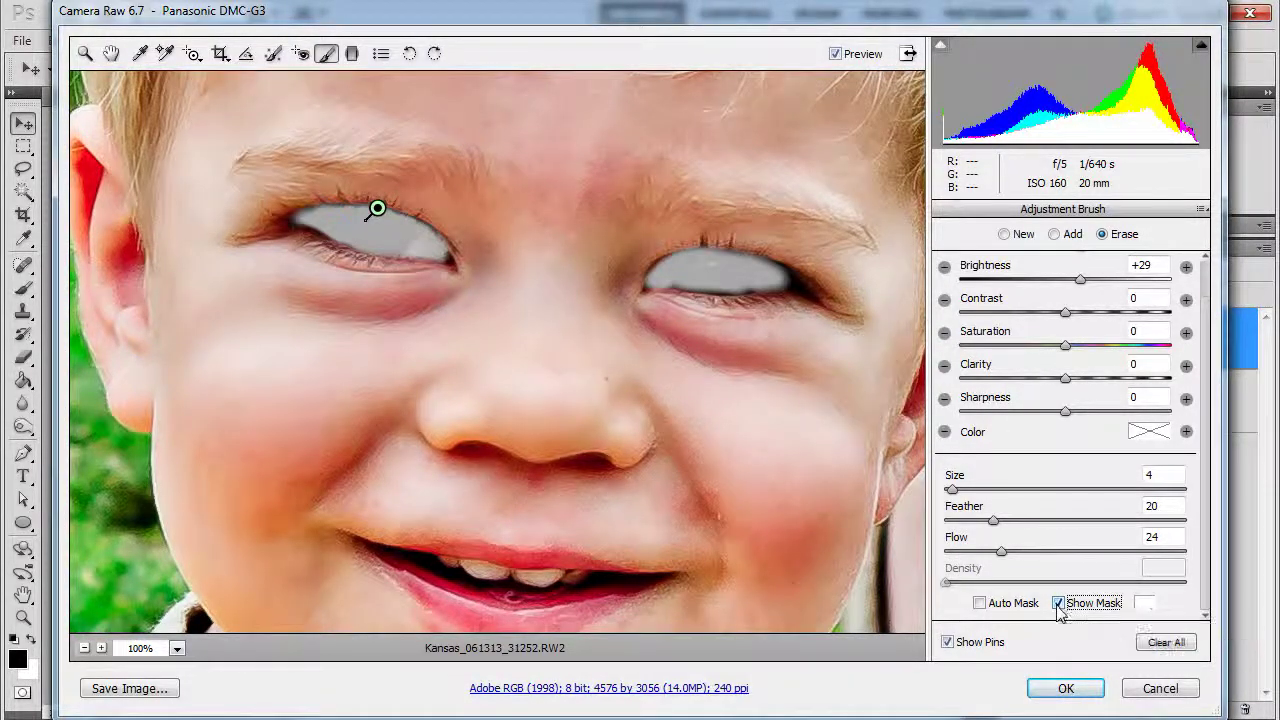
pyautogui.click(1060, 603)
pyautogui.moveTo(660, 330)
pyautogui.mouseDown()
pyautogui.moveTo(700, 300)
pyautogui.moveTo(762, 305)
pyautogui.mouseUp()
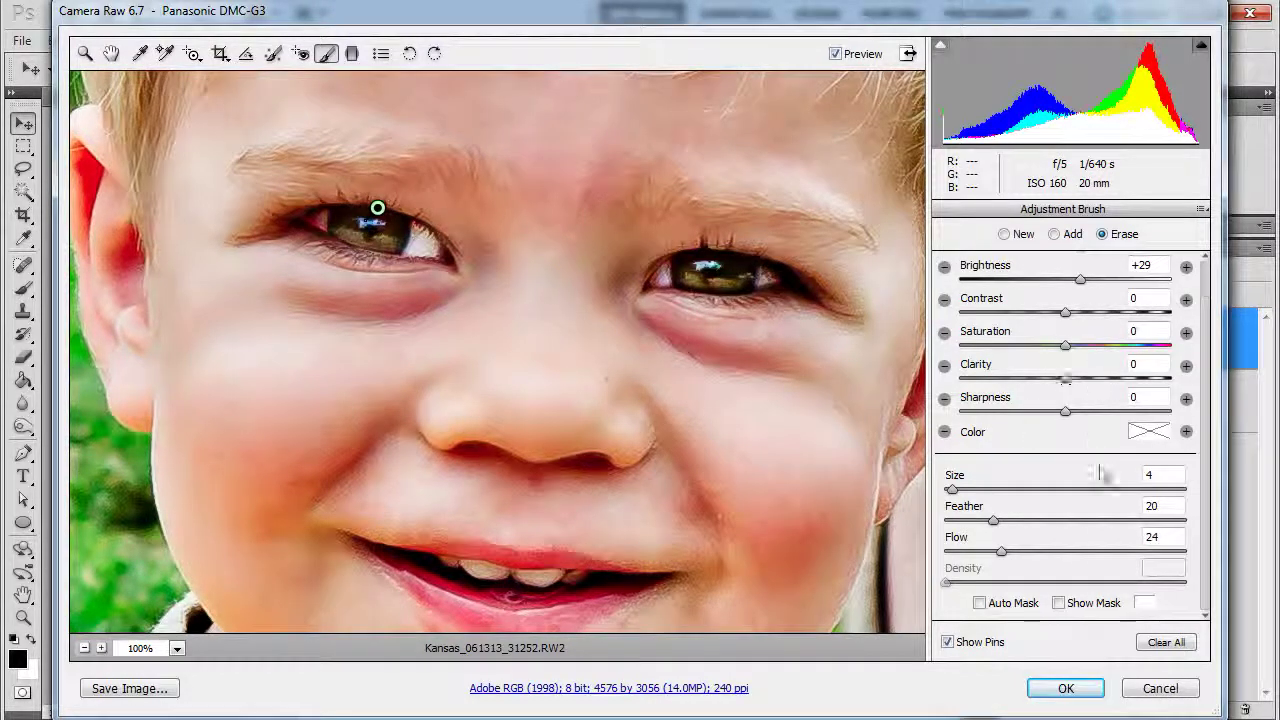
# - With Feather 92, erase spill at the left eye's outer corner and the right eye's inner corner and upper lid
pyautogui.moveTo(990, 528); pyautogui.dragTo(1164, 528)
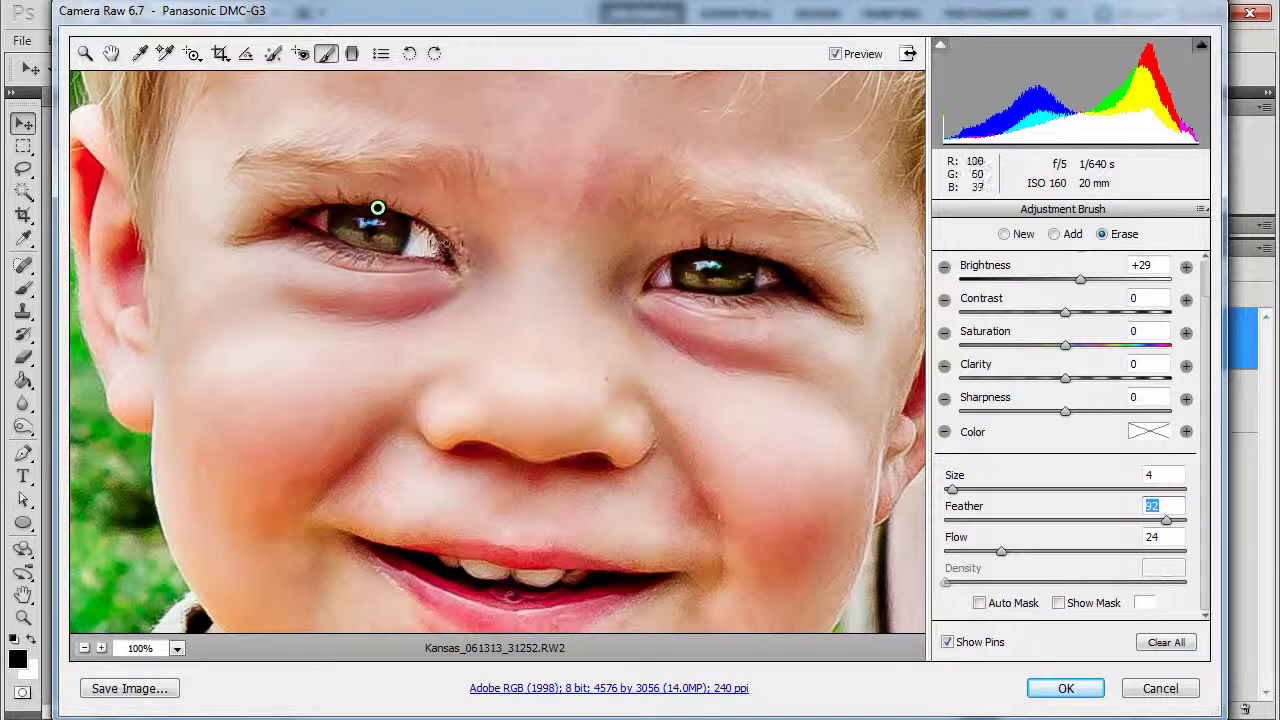
pyautogui.moveTo(448, 258)
pyautogui.mouseDown()
pyautogui.moveTo(462, 284)
pyautogui.moveTo(452, 262)
pyautogui.mouseUp()
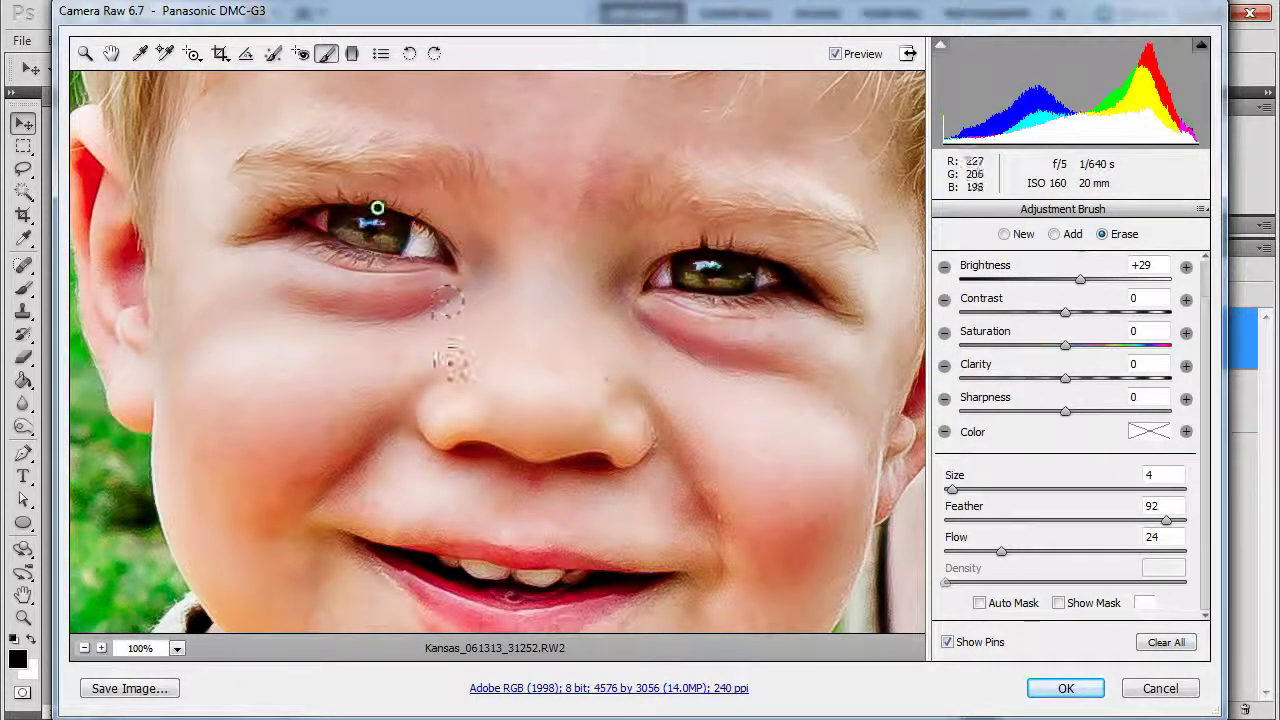
pyautogui.moveTo(645, 255); pyautogui.dragTo(632, 272)
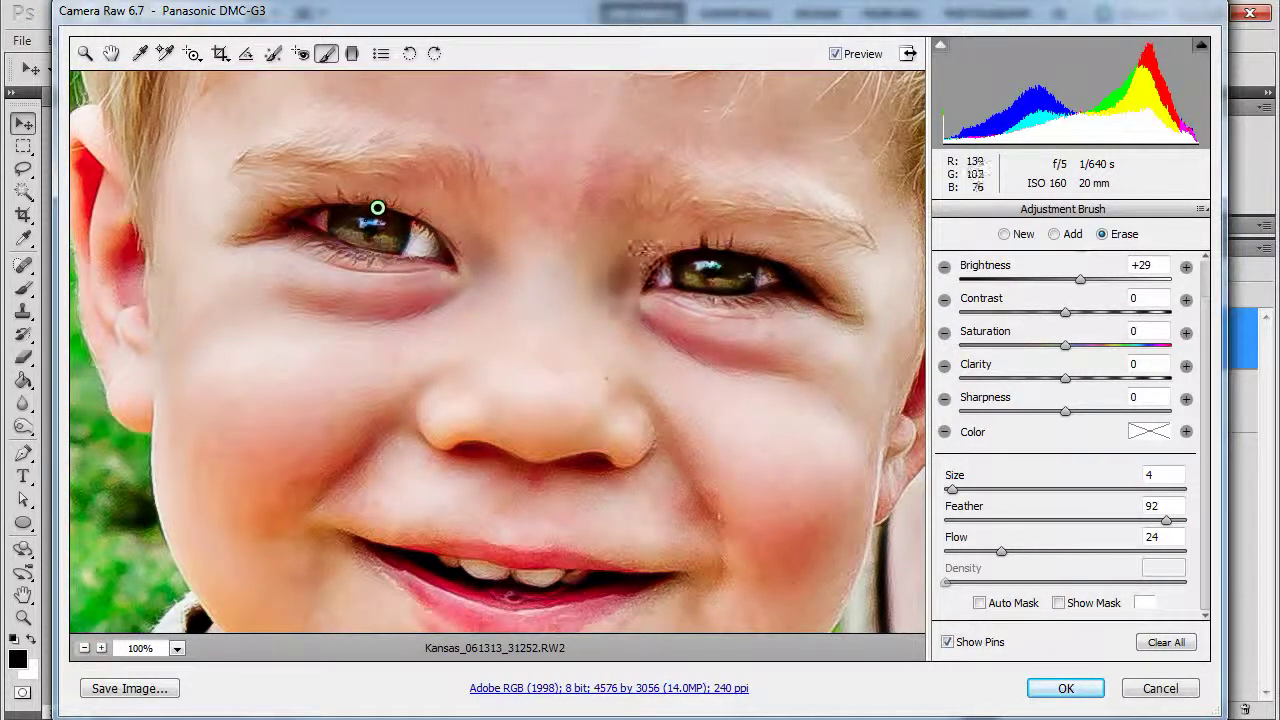
pyautogui.moveTo(815, 300)
pyautogui.mouseDown()
pyautogui.moveTo(790, 255)
pyautogui.moveTo(770, 248)
pyautogui.mouseUp()
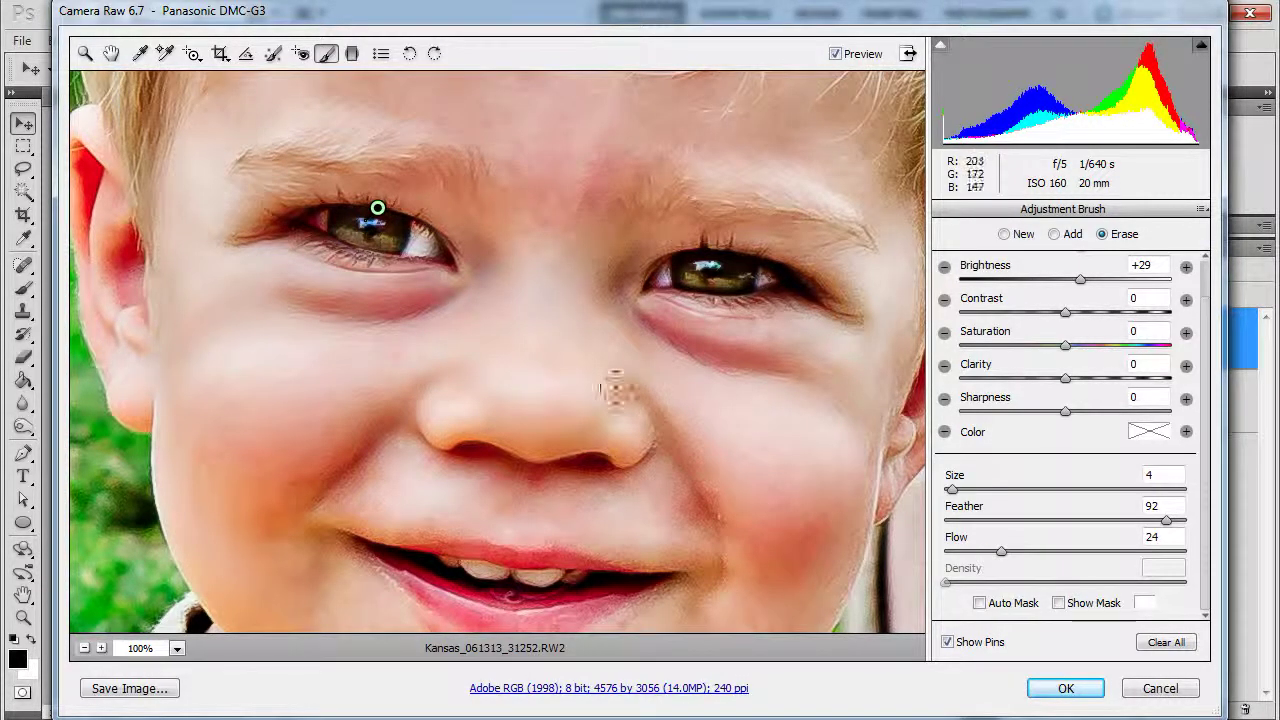
# - Fit the photo to the view, compare it with the preview off, and apply the Camera Raw edits
pyautogui.click(177, 648)
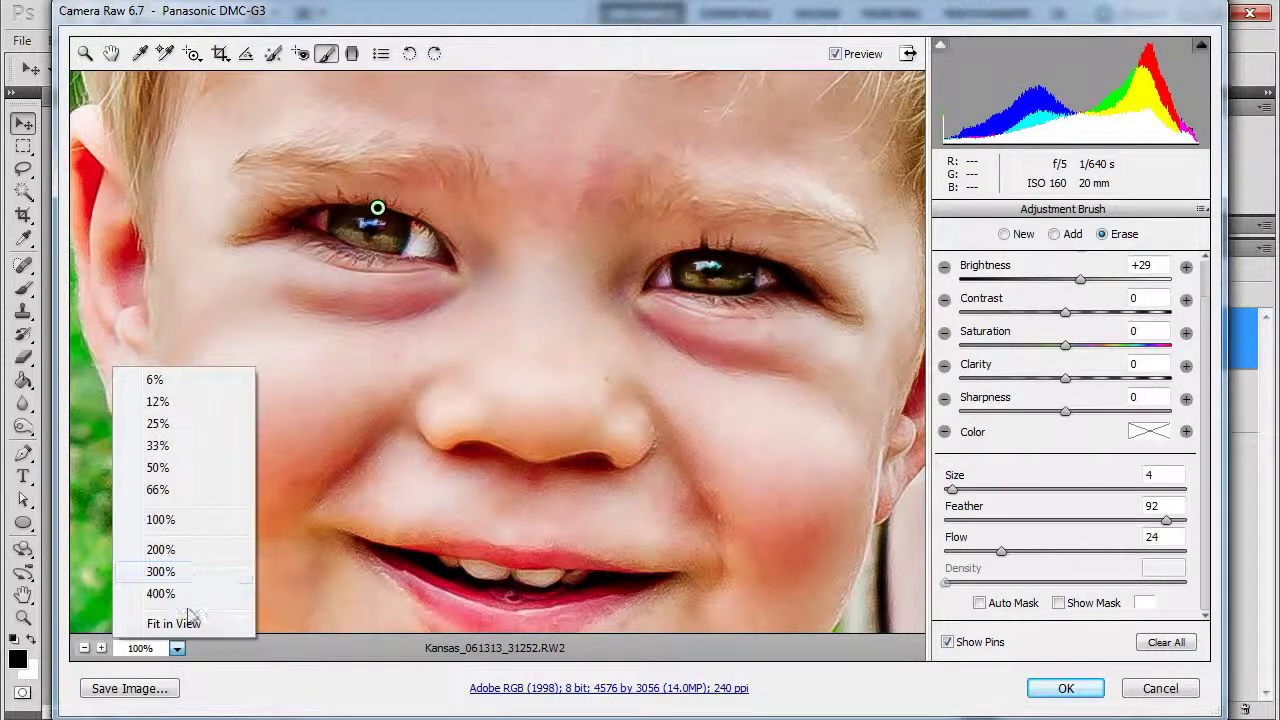
pyautogui.click(189, 620)
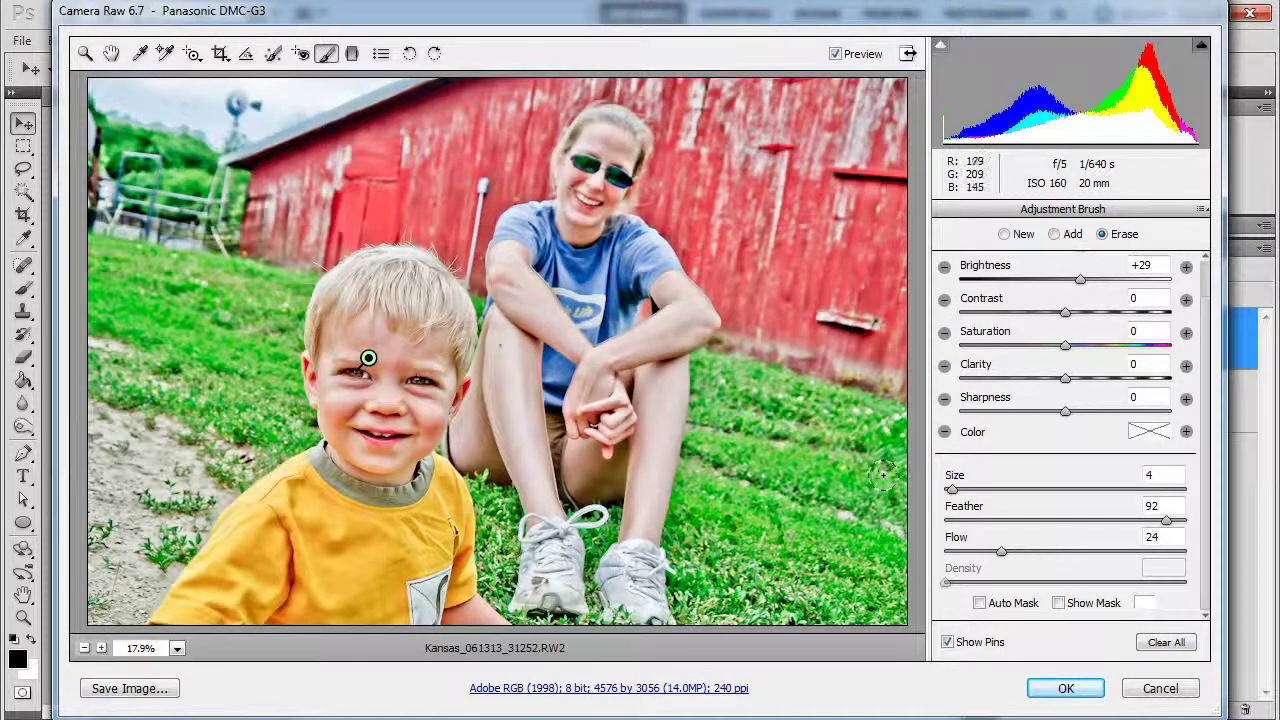
pyautogui.click(836, 54)
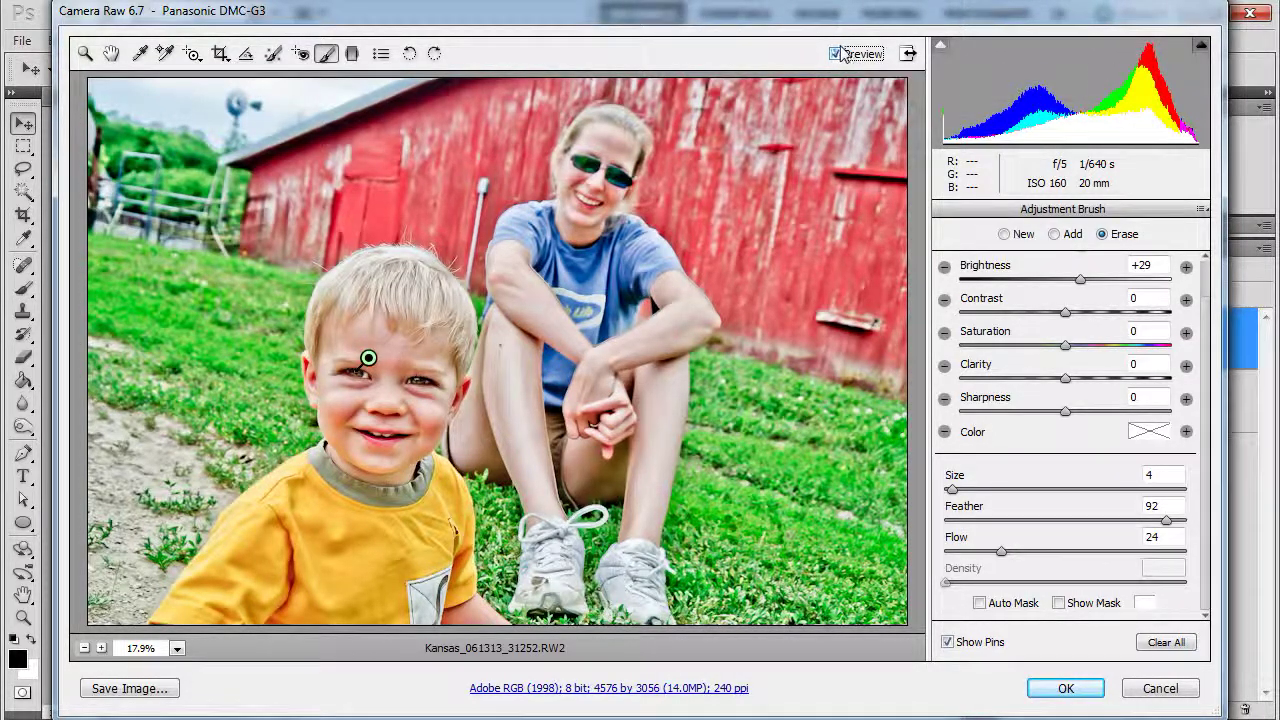
pyautogui.click(837, 54)
pyautogui.click(836, 54)
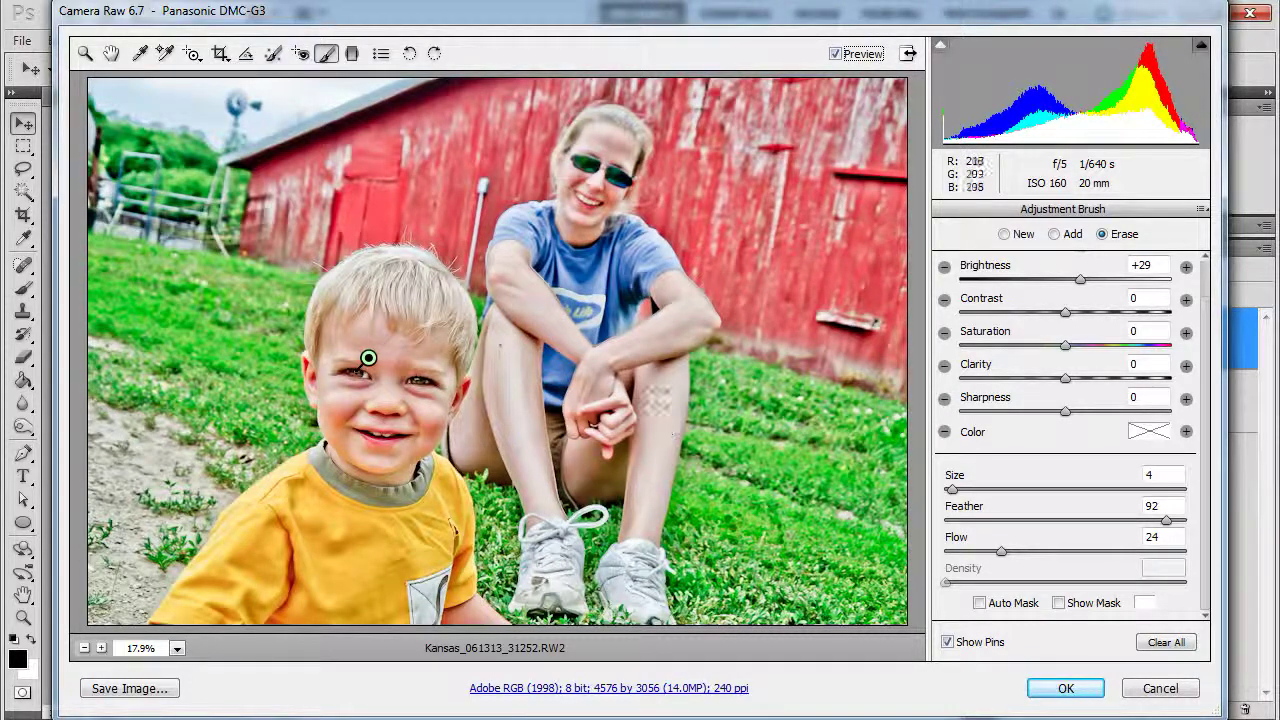
pyautogui.click(1045, 688)
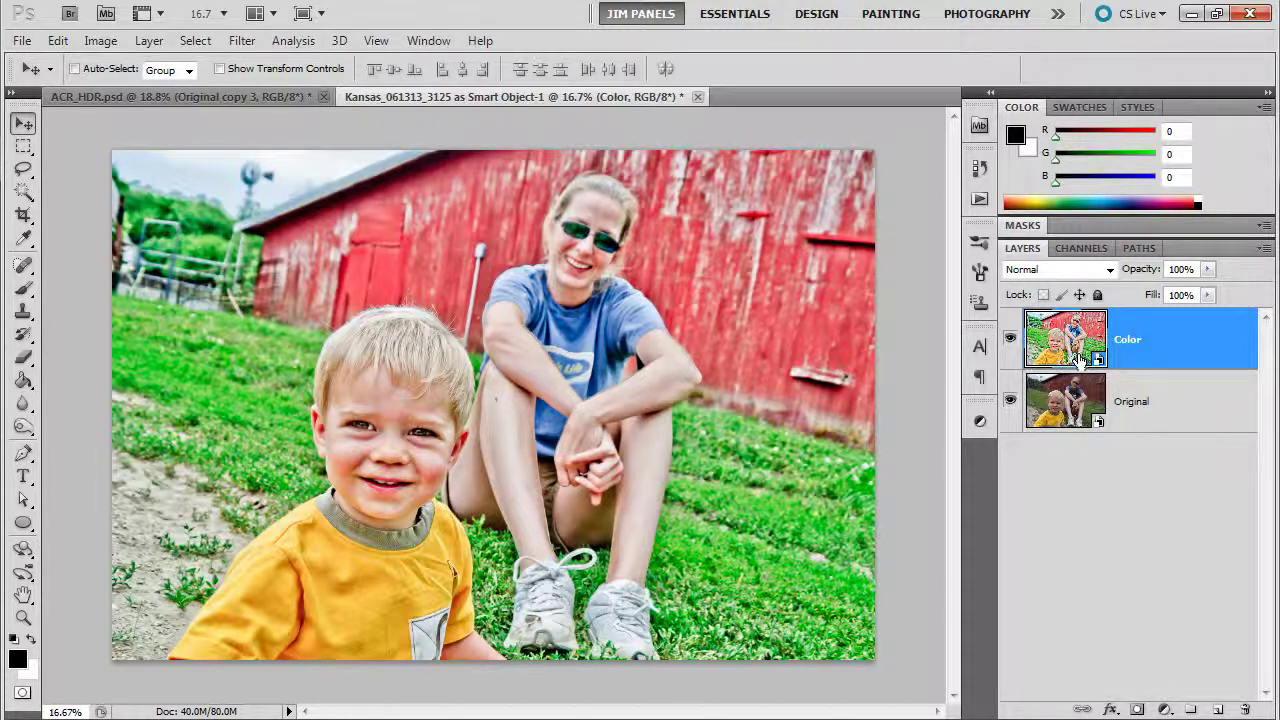
# - Duplicate Color with New Smart Object via Copy, rename it 'bw', and open its Camera Raw settings
pyautogui.rightClick(1160, 342)
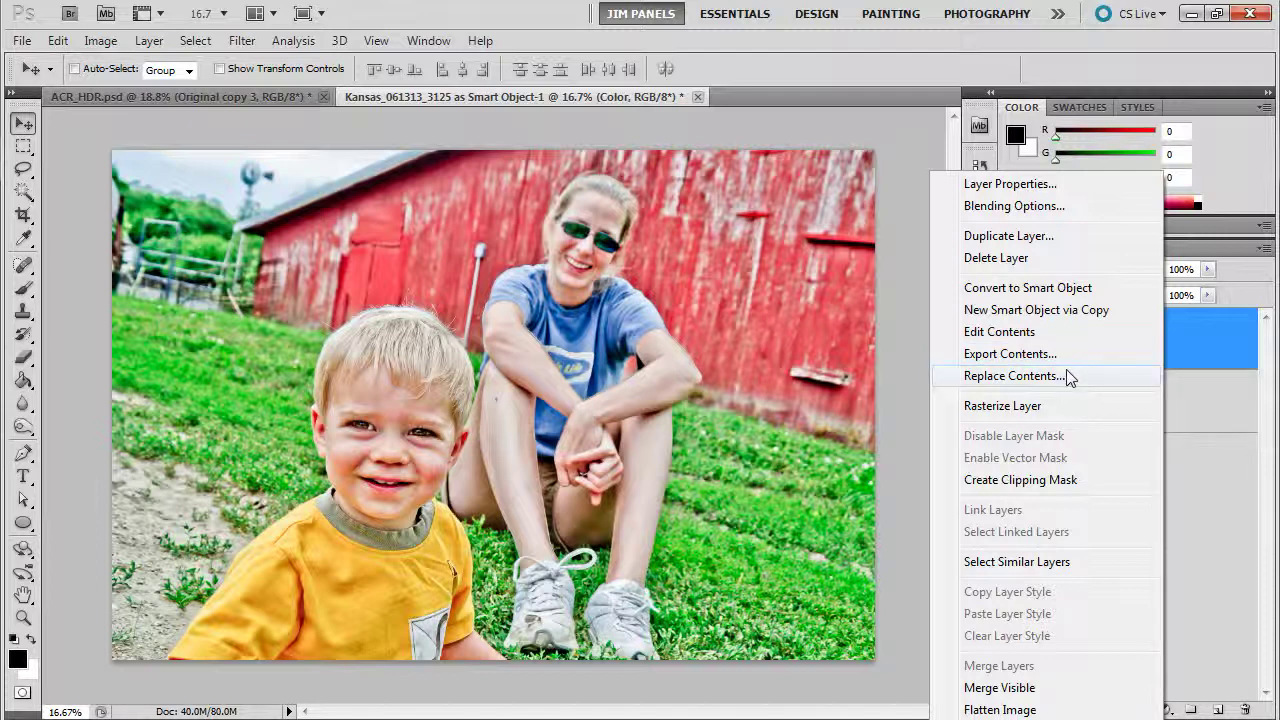
pyautogui.click(1046, 310)
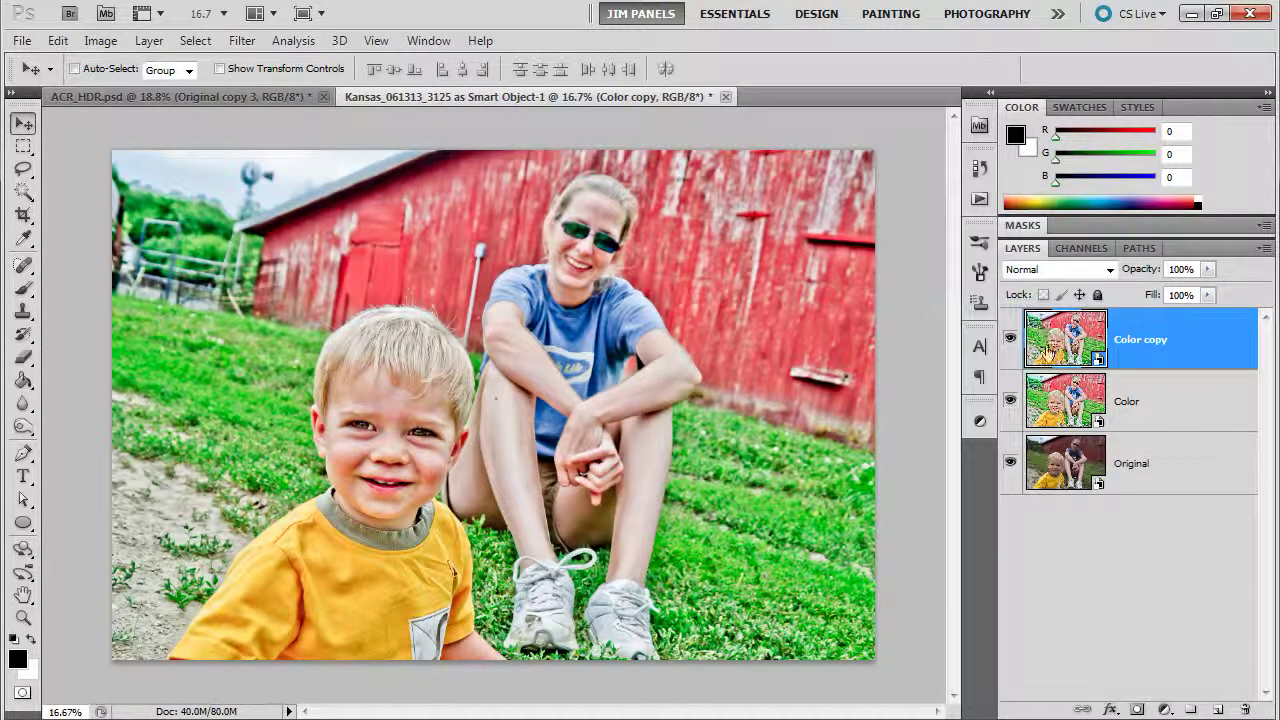
pyautogui.doubleClick(1142, 340)
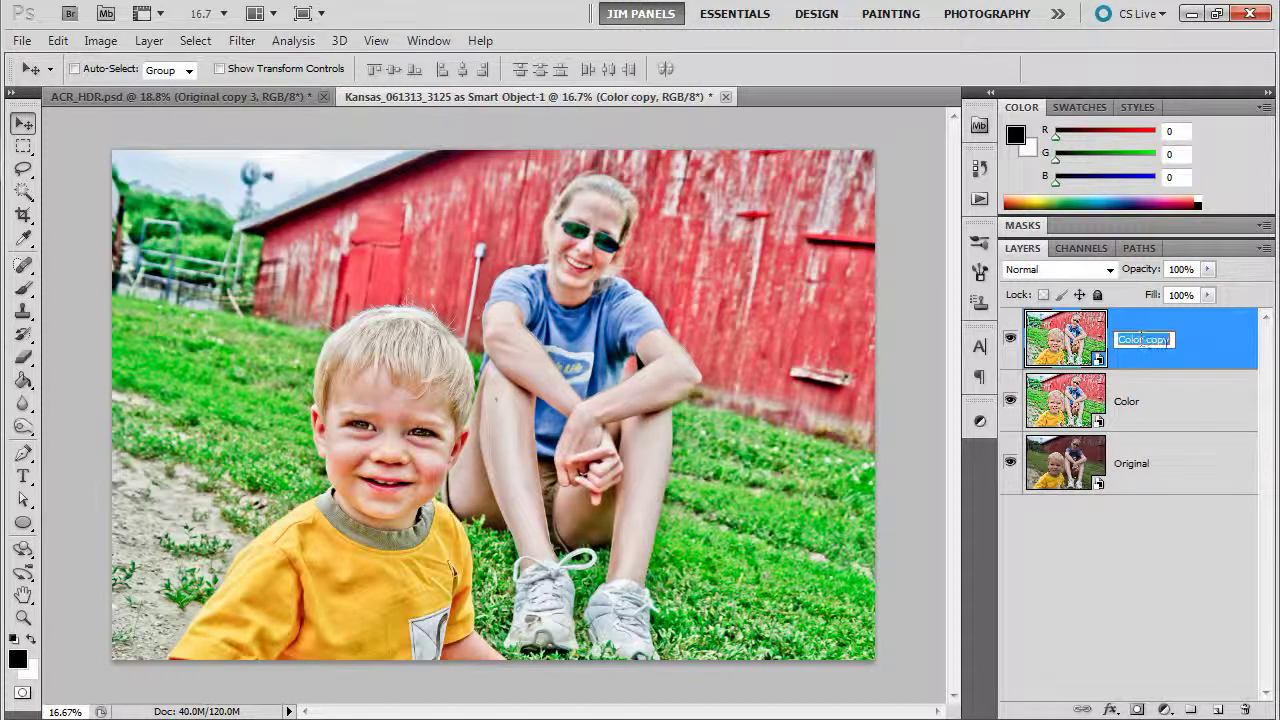
pyautogui.write('b')
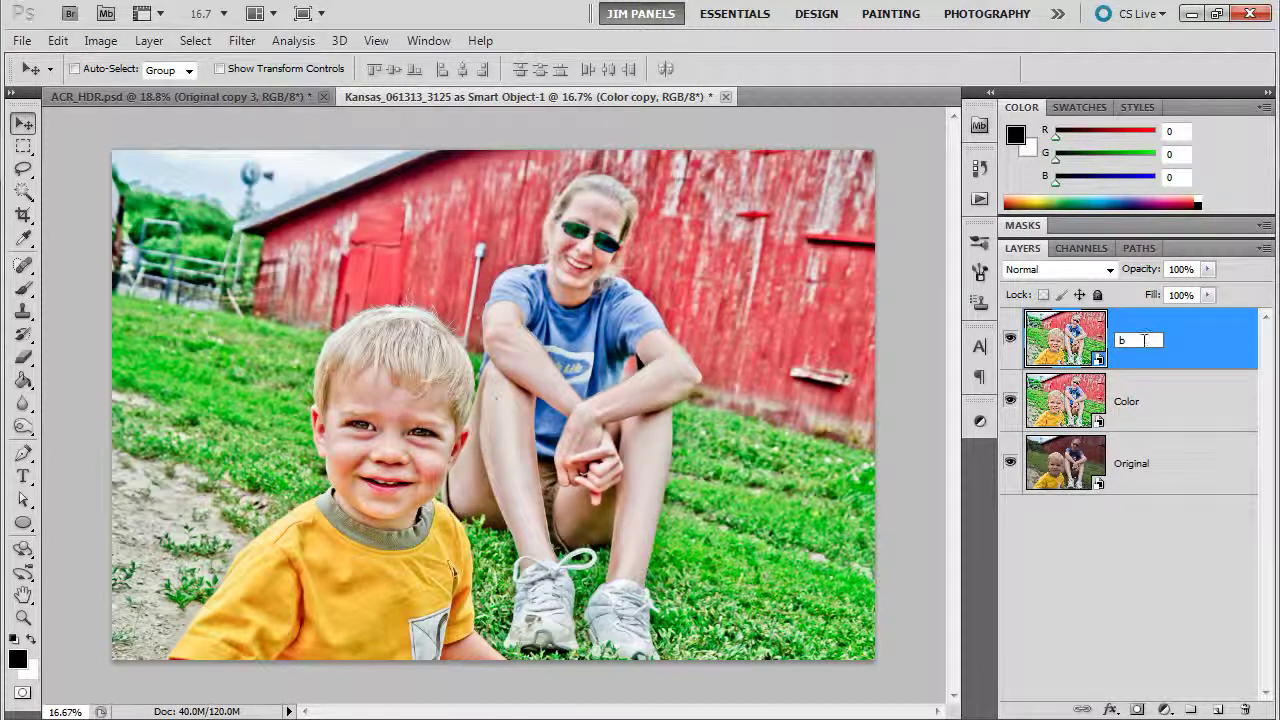
pyautogui.write('w')
pyautogui.press('Return')
pyautogui.doubleClick(1074, 336)
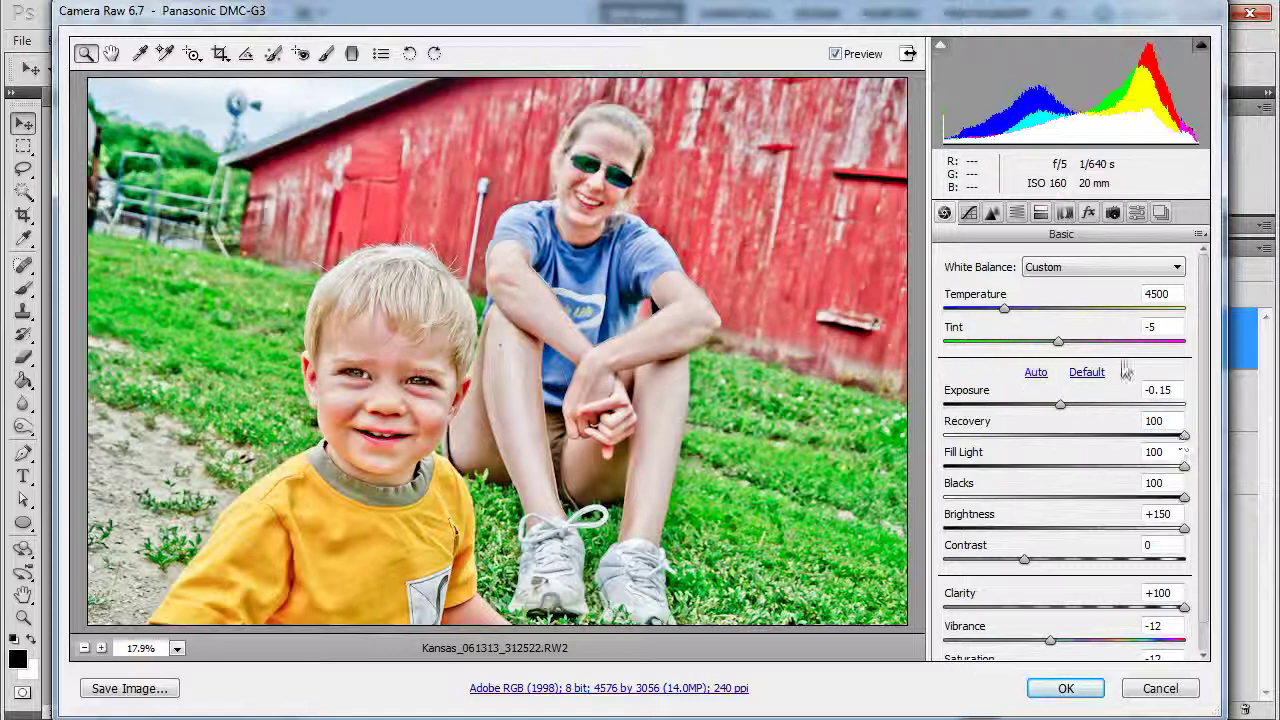
# - Check Convert to Grayscale in HSL/Grayscale and reset the Grayscale Mix sliders to Default
pyautogui.click(1016, 213)
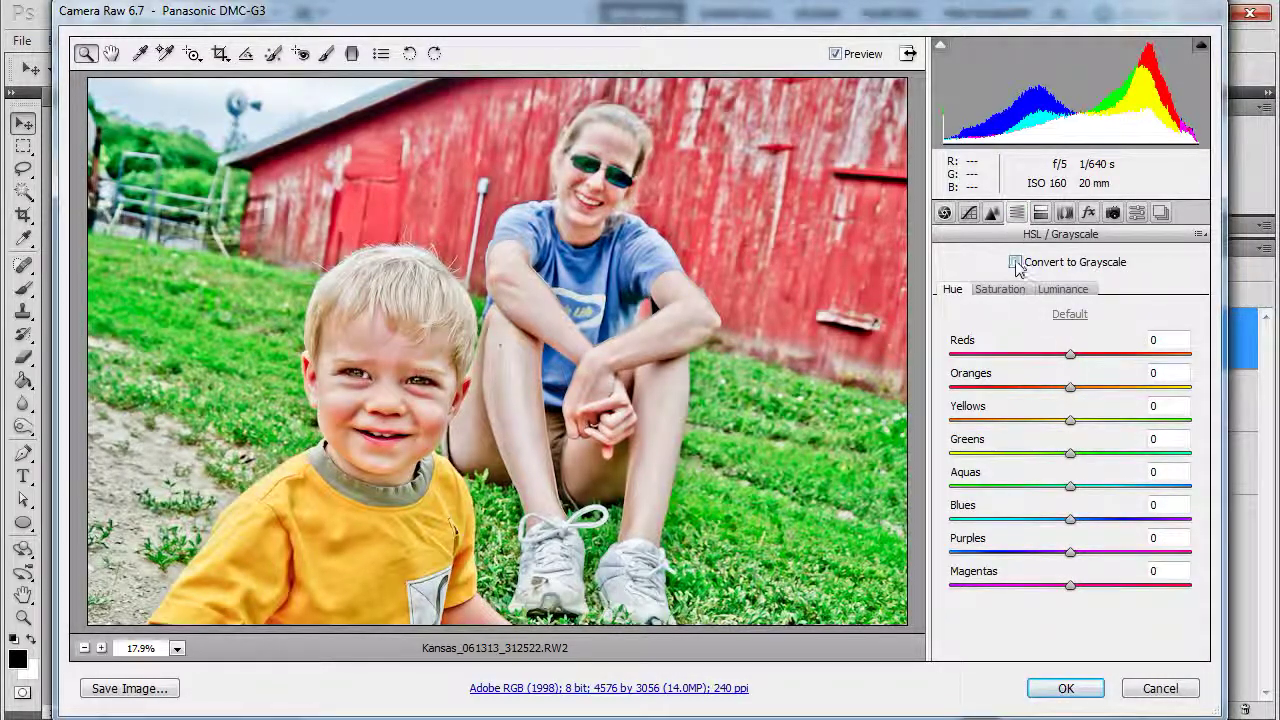
pyautogui.click(1015, 263)
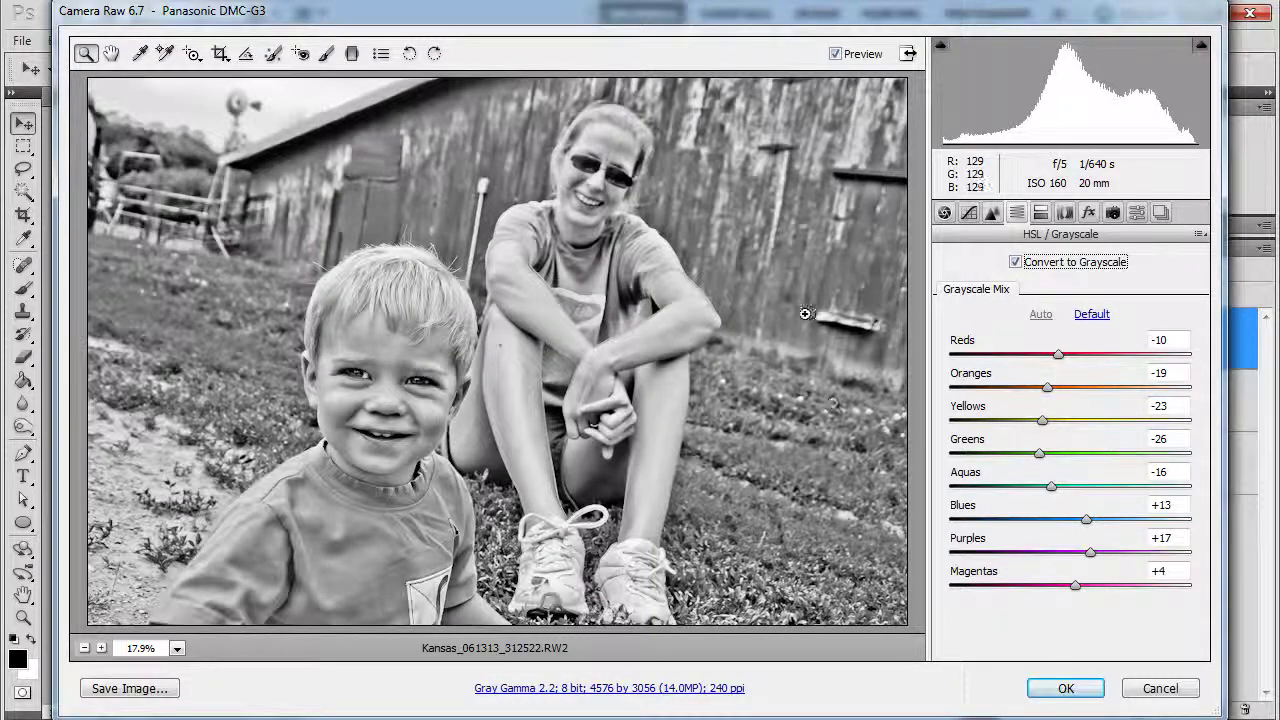
pyautogui.click(1092, 316)
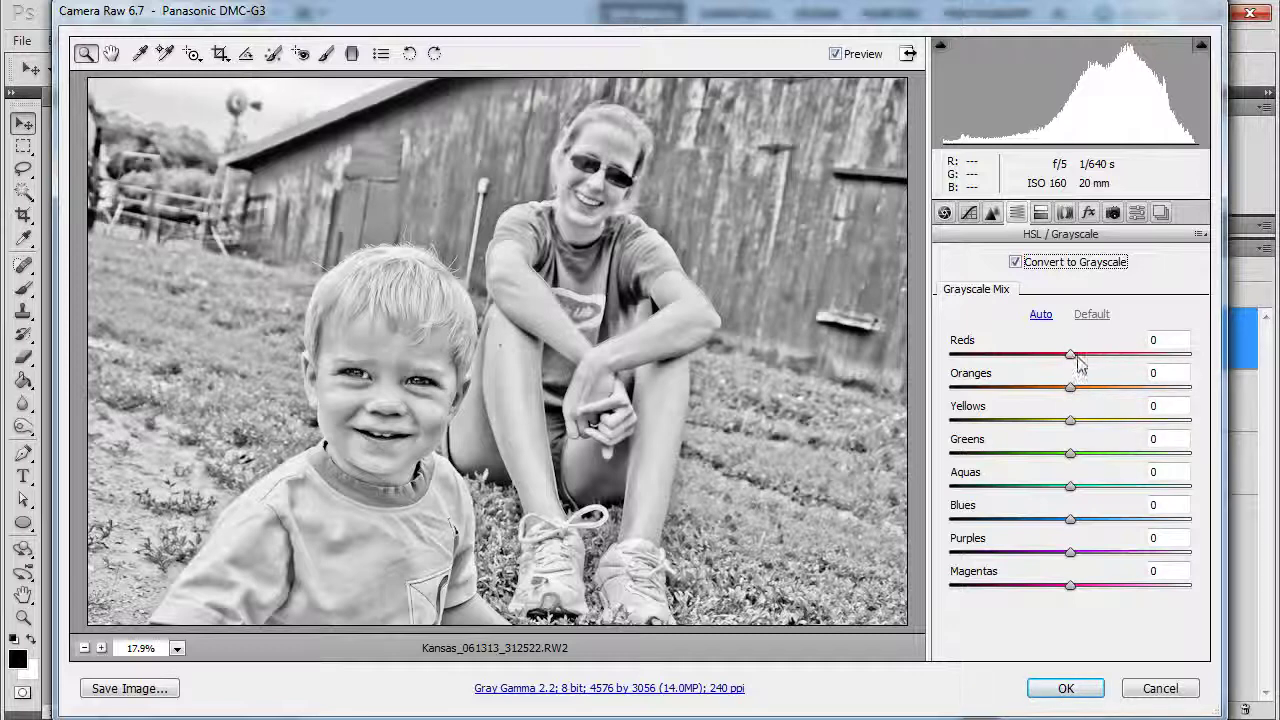
# - Drag the Grayscale Mix to Reds +15, Oranges -16, Yellows -2, Greens -7, Blues +11
pyautogui.moveTo(1071, 356); pyautogui.dragTo(1089, 362)
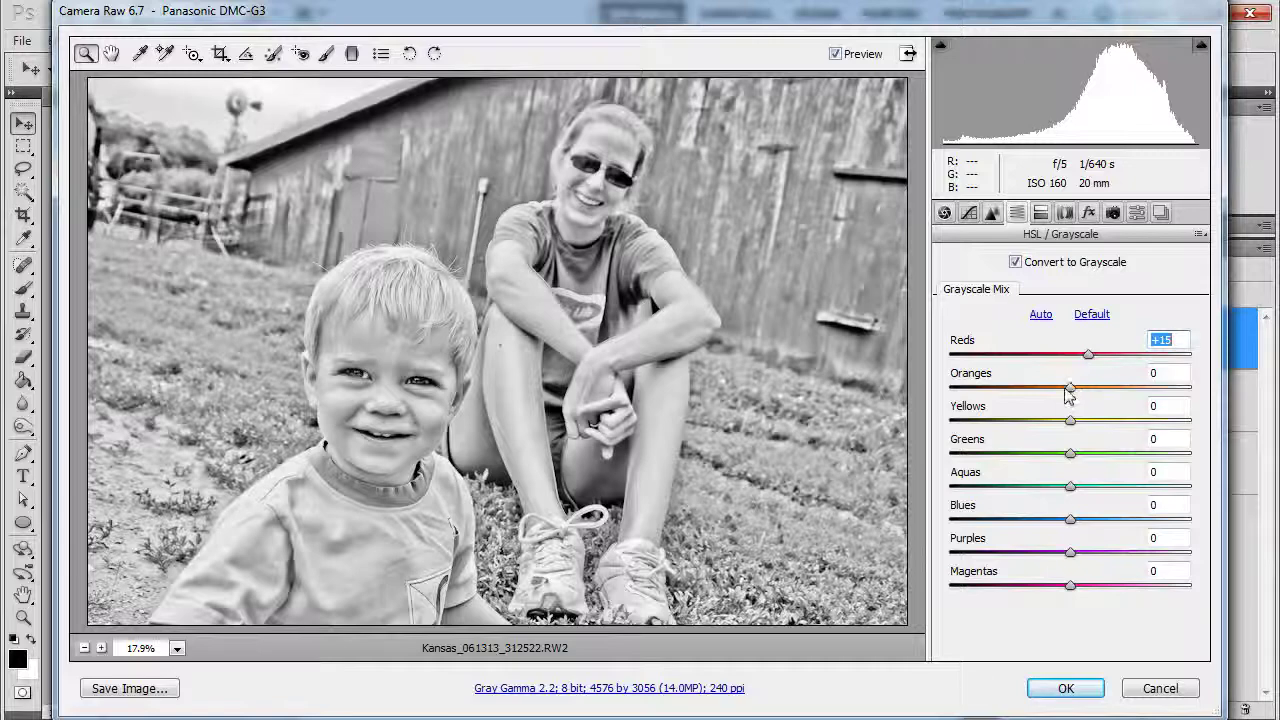
pyautogui.moveTo(1070, 389); pyautogui.dragTo(1049, 396)
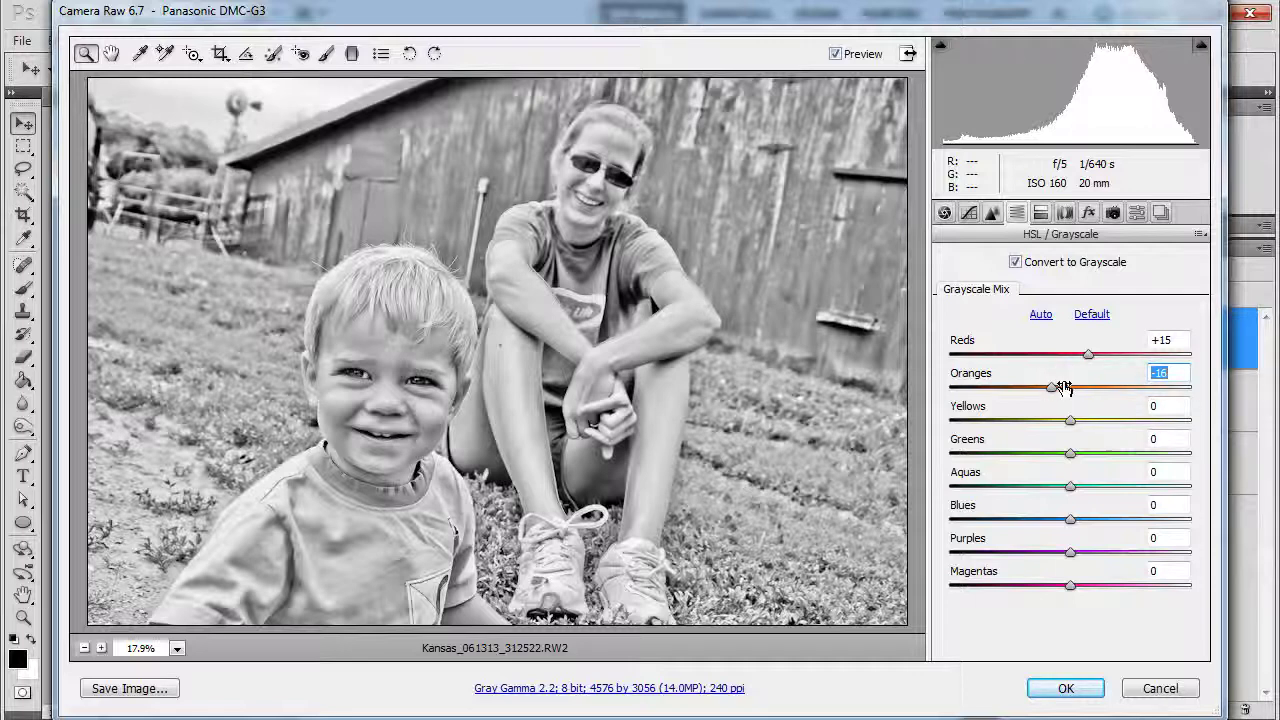
pyautogui.moveTo(1072, 425); pyautogui.dragTo(1068, 424)
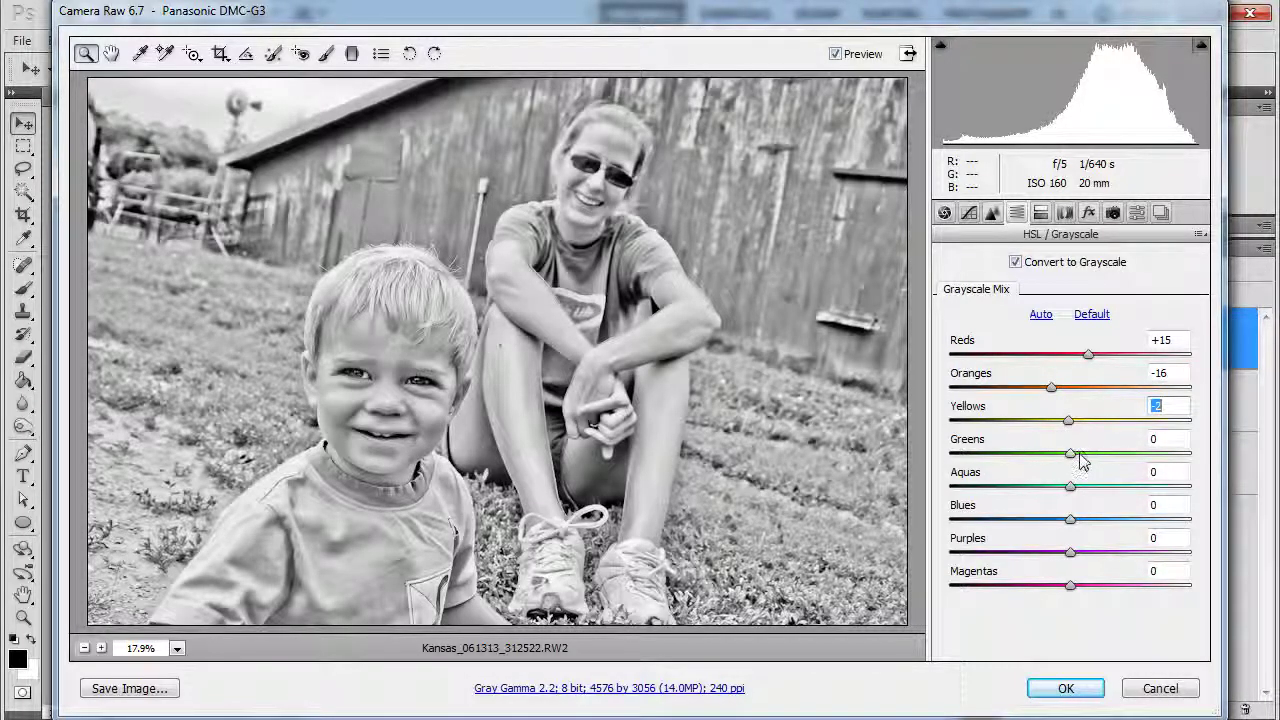
pyautogui.moveTo(1071, 454); pyautogui.dragTo(1062, 456)
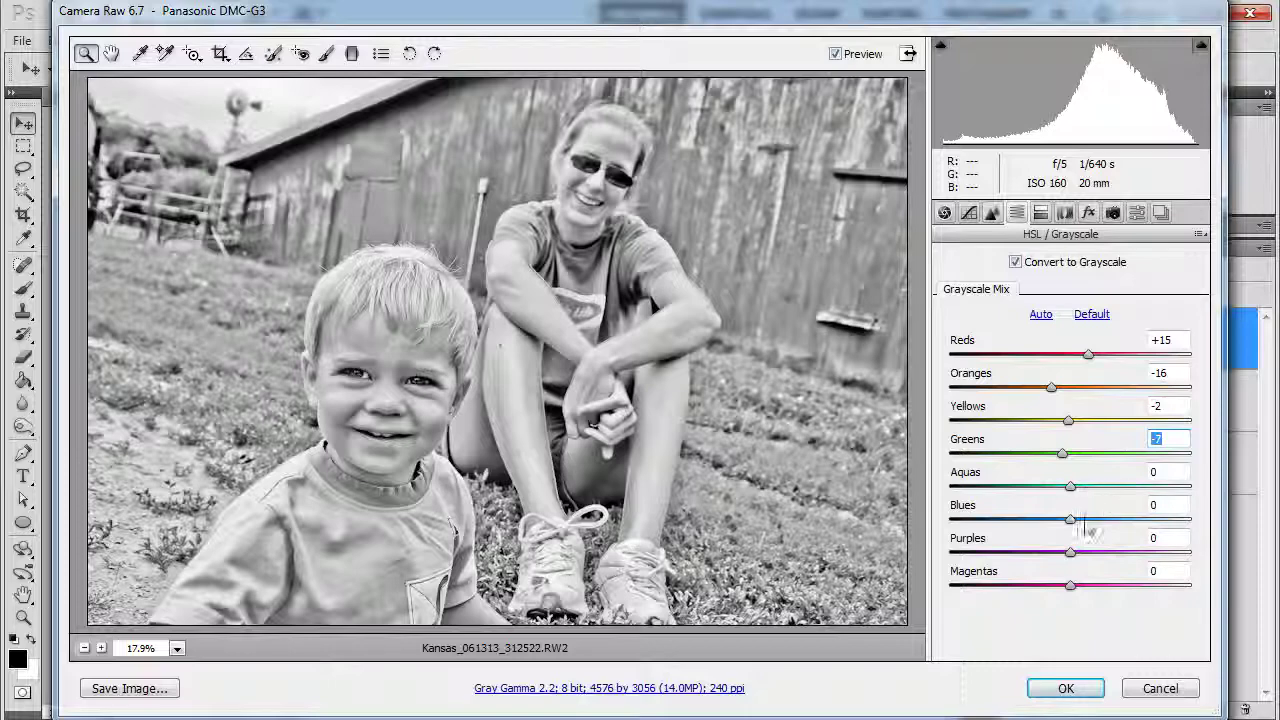
pyautogui.moveTo(1072, 527)
pyautogui.mouseDown()
pyautogui.moveTo(1100, 525)
pyautogui.moveTo(1047, 525)
pyautogui.moveTo(1105, 525)
pyautogui.moveTo(1063, 518)
pyautogui.moveTo(1083, 520)
pyautogui.mouseUp()
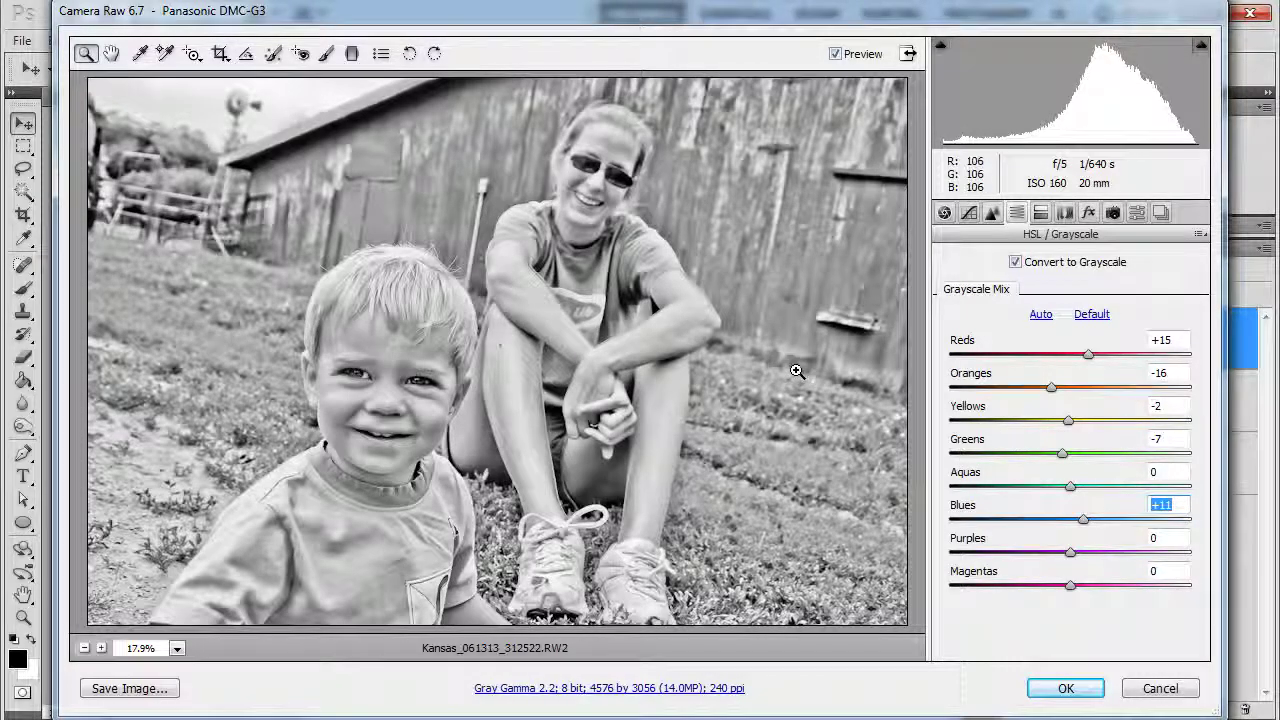
# - On the bw layer's Basic tab, set Recovery 10, Fill Light 47, Blacks 75 and Brightness +83
pyautogui.click(944, 214)
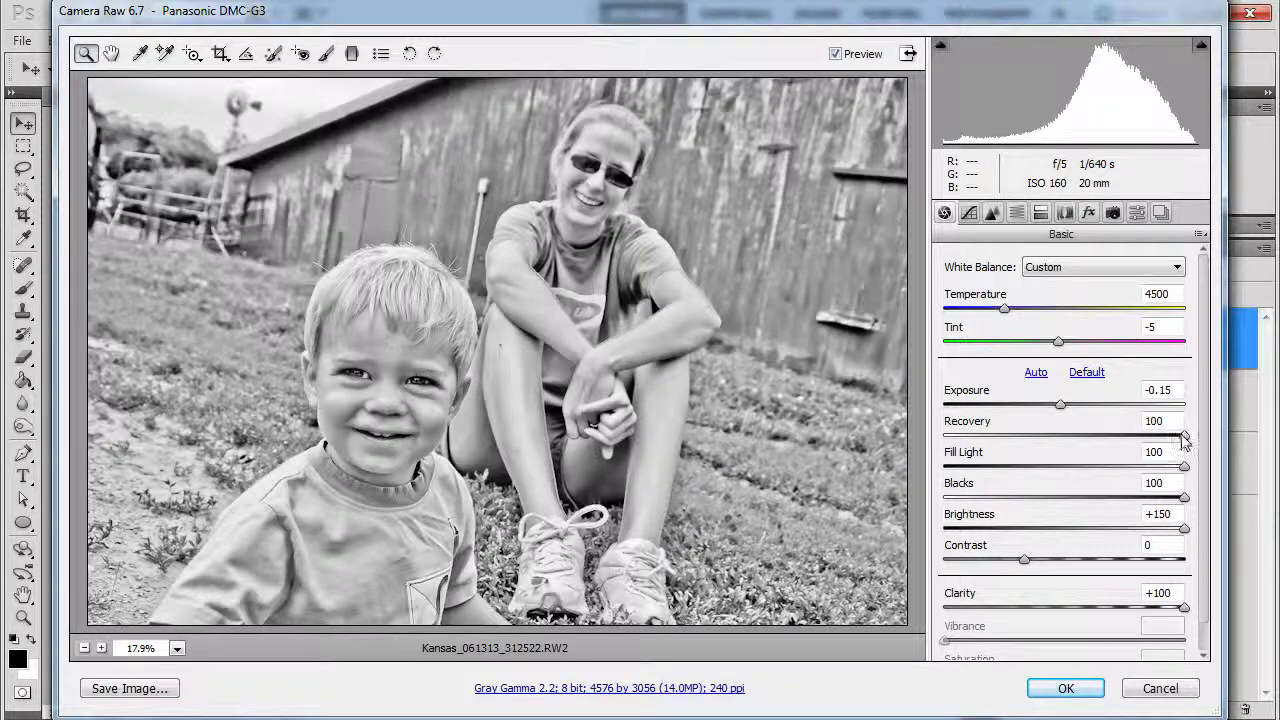
pyautogui.moveTo(1184, 436); pyautogui.dragTo(968, 441)
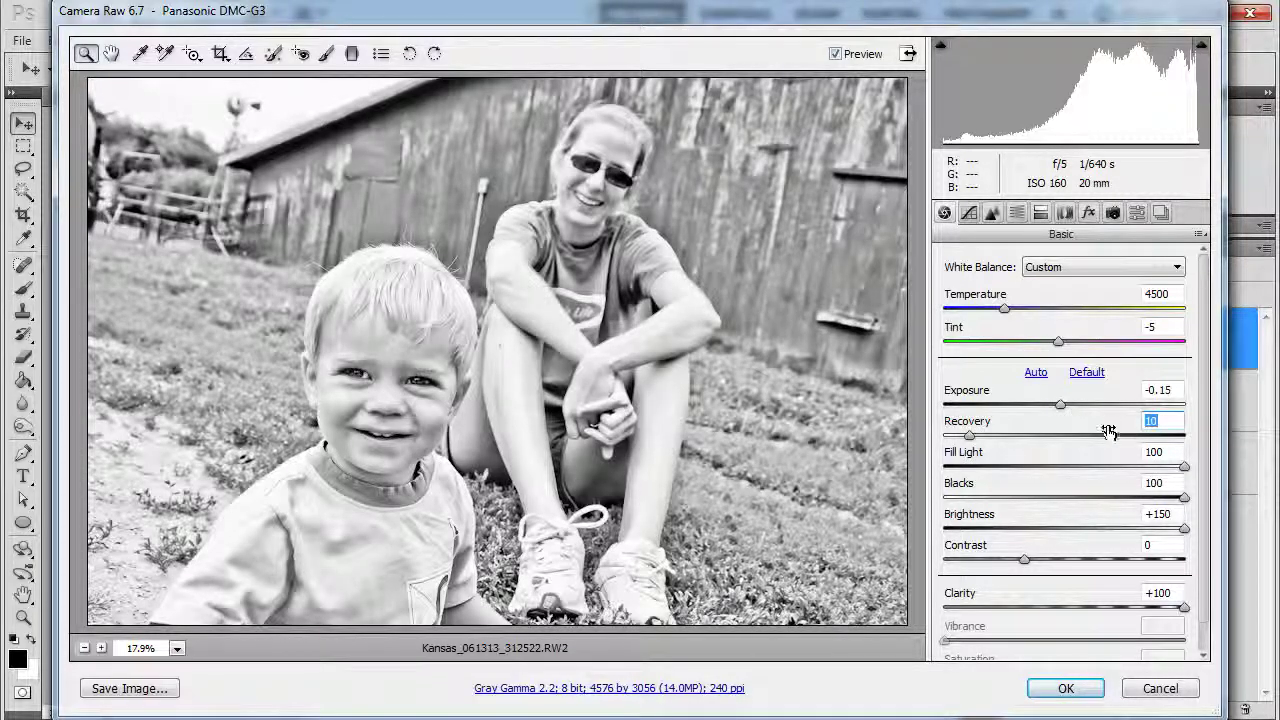
pyautogui.press('Tab')
pyautogui.moveTo(1184, 467); pyautogui.dragTo(1053, 472)
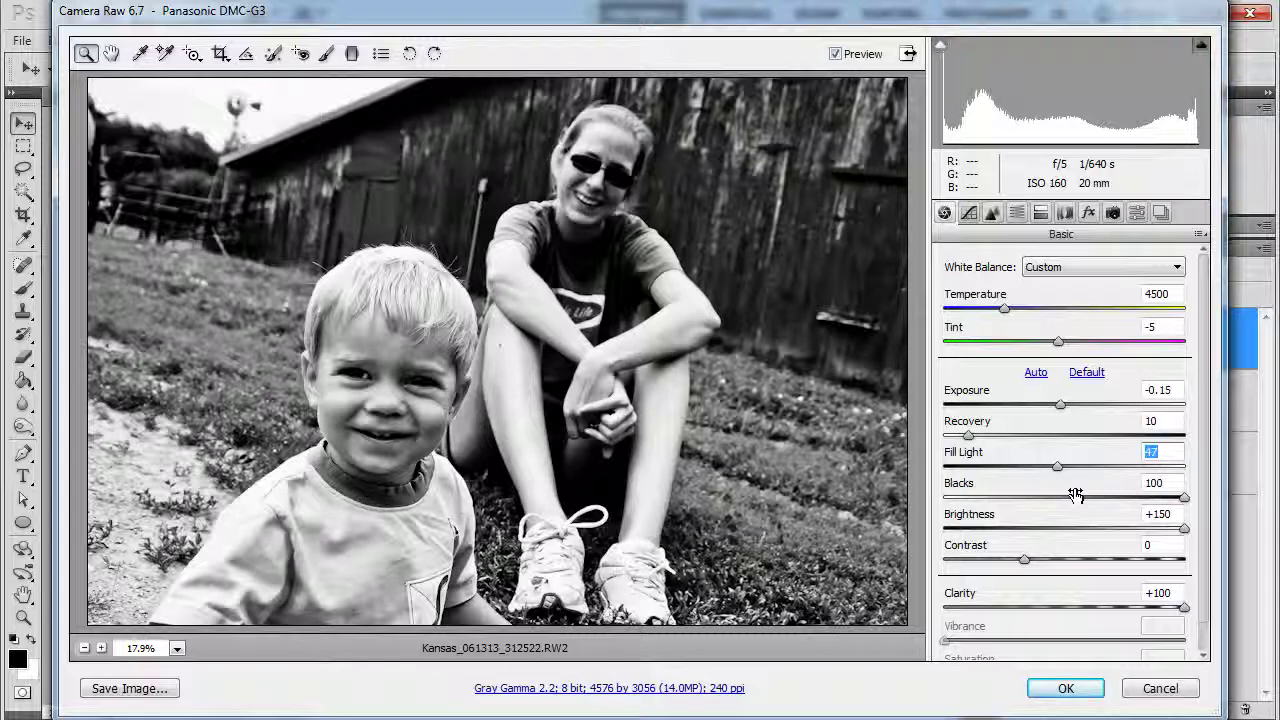
pyautogui.moveTo(1186, 500); pyautogui.dragTo(1126, 505)
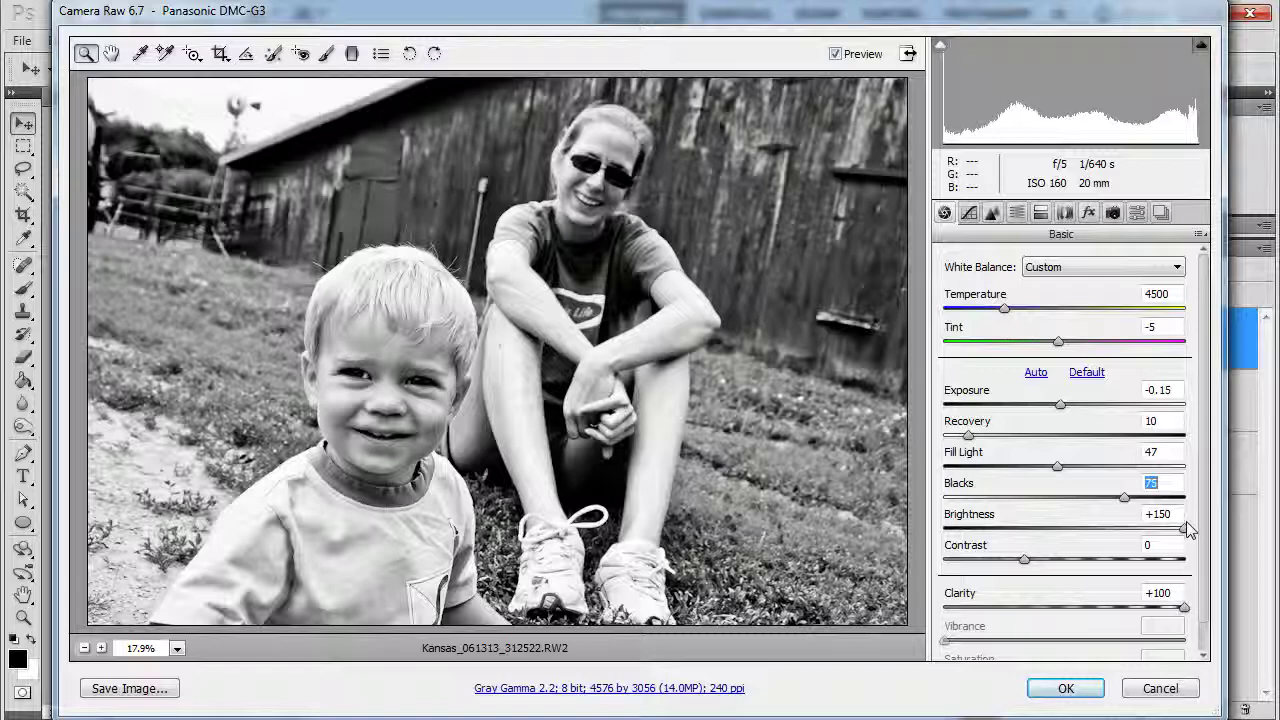
pyautogui.moveTo(1188, 527); pyautogui.dragTo(1131, 533)
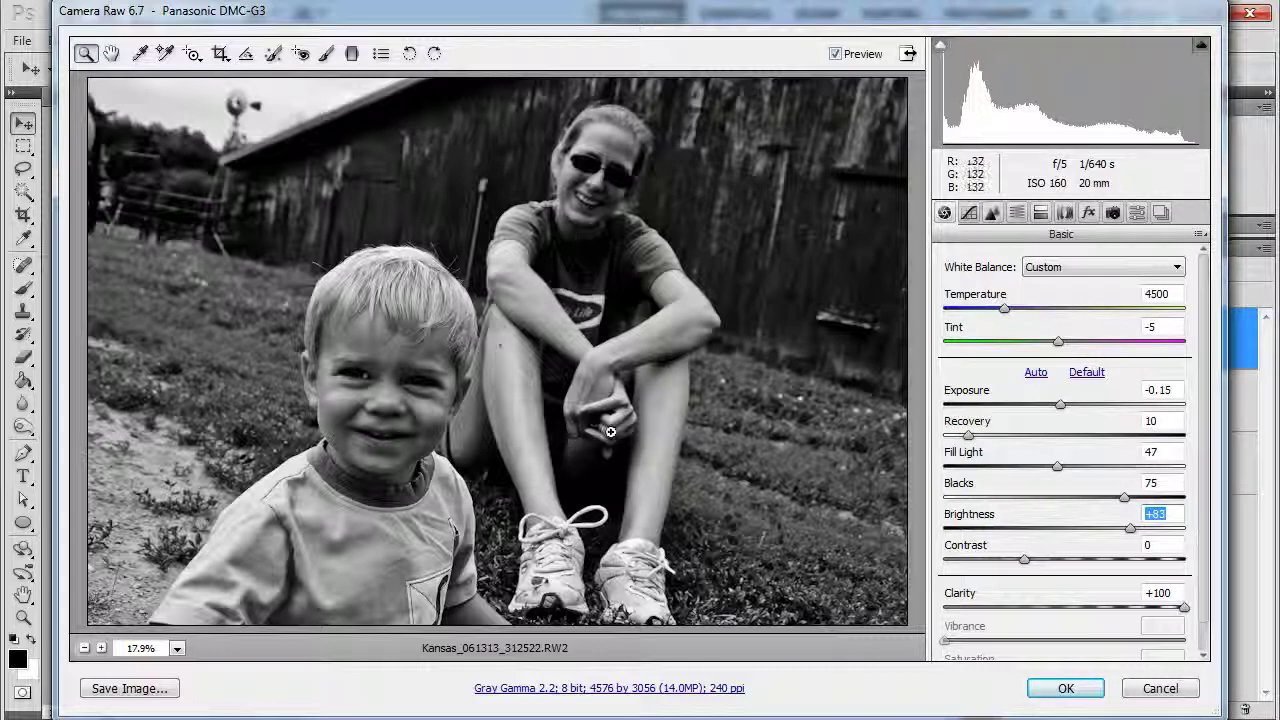
# - Paint an Adjustment Brush mask over the boy's eyes and raise its Exposure to +1.50
pyautogui.click(327, 55)
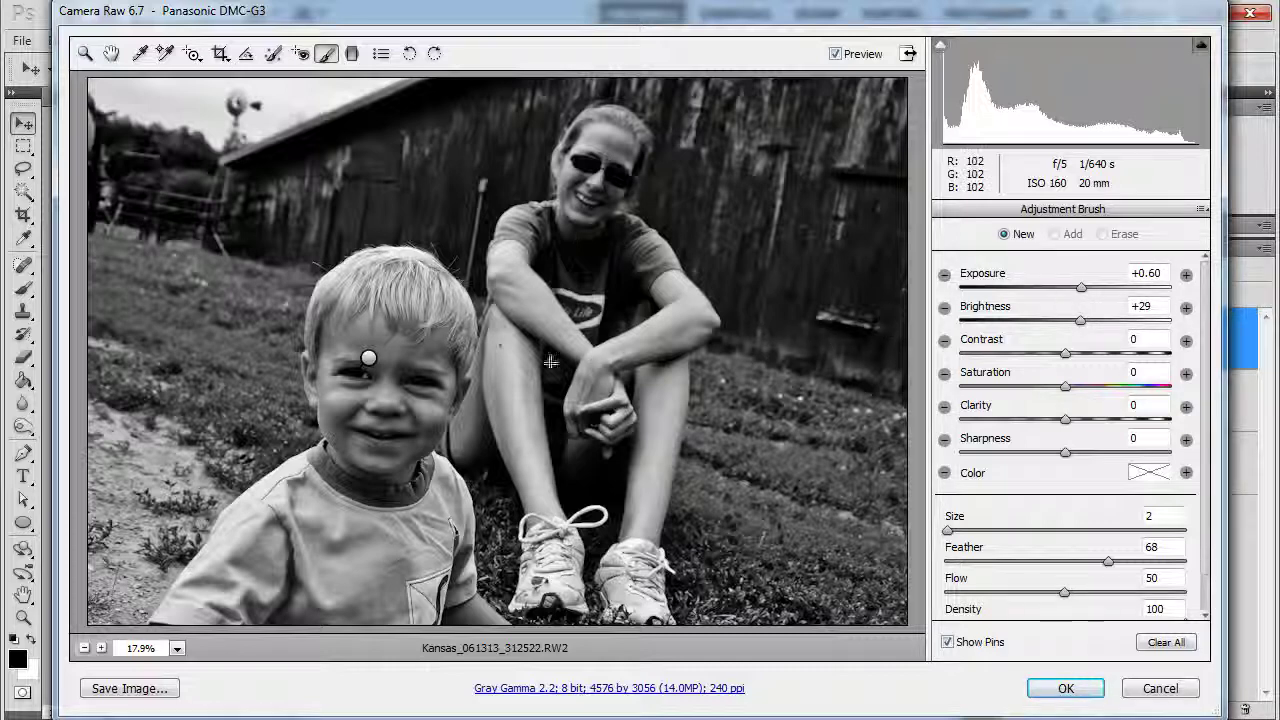
pyautogui.moveTo(425, 360); pyautogui.dragTo(368, 362)
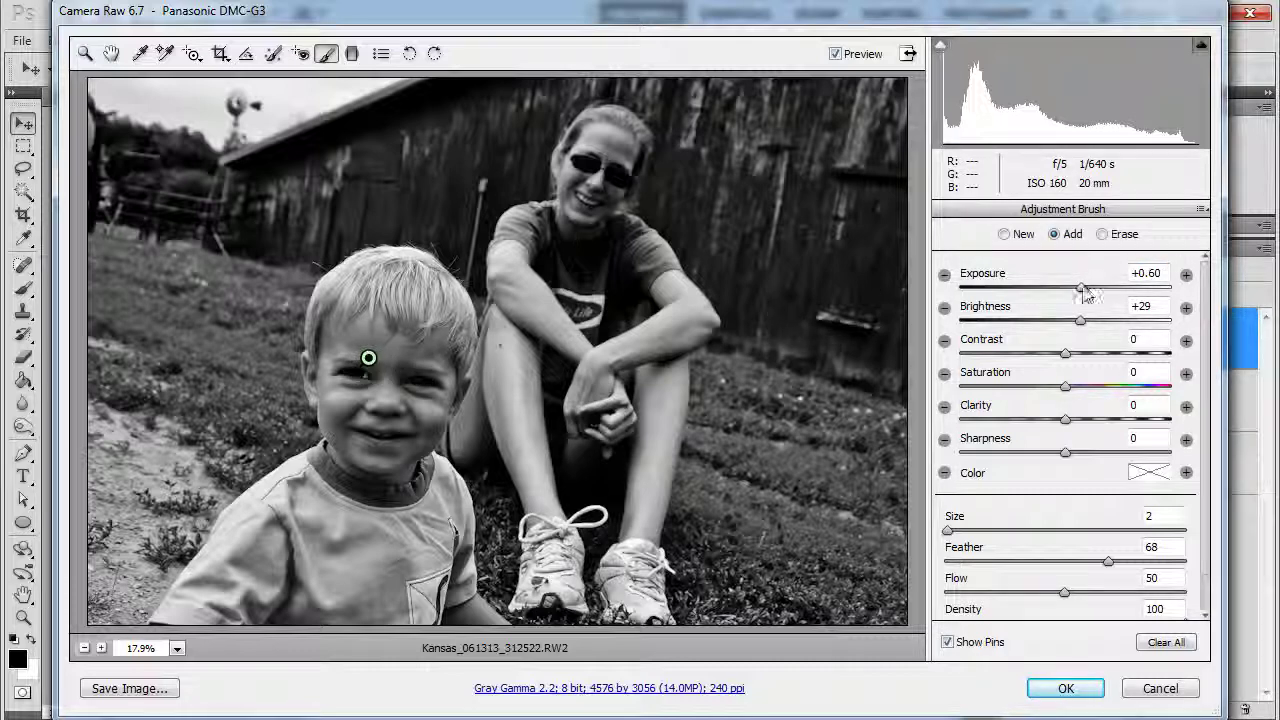
pyautogui.moveTo(1082, 288); pyautogui.dragTo(1108, 292)
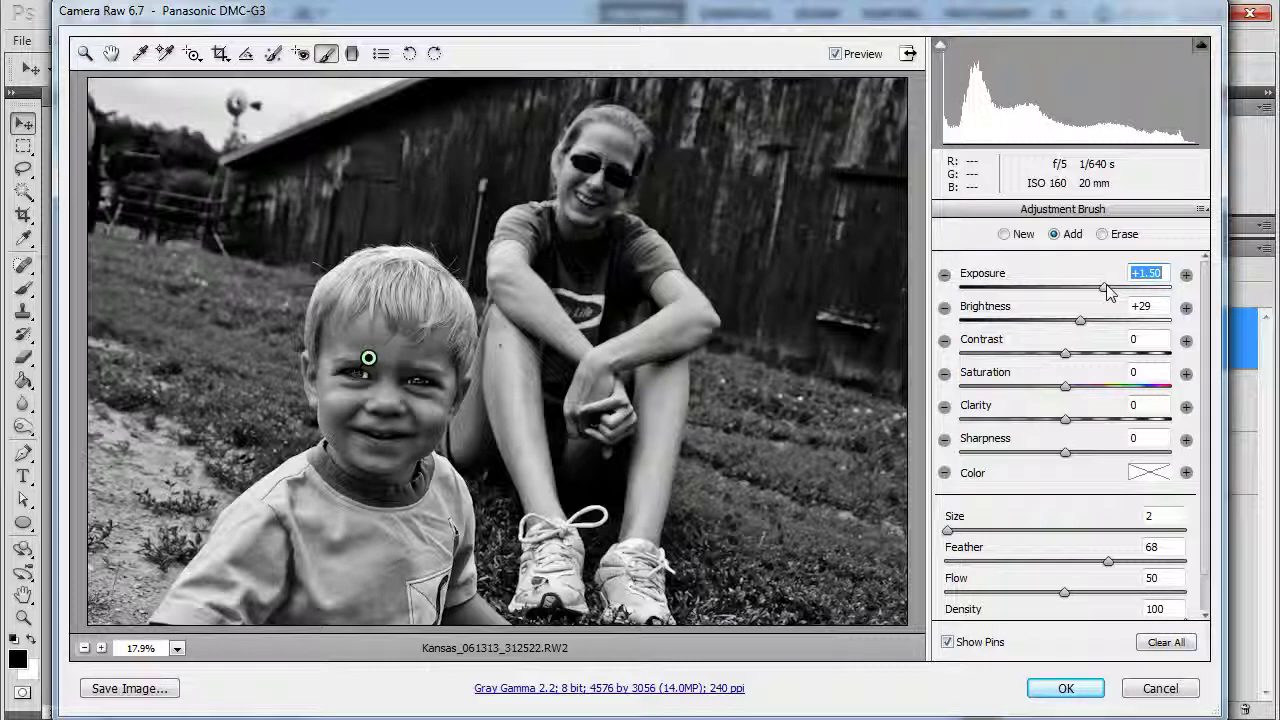
pyautogui.moveTo(1105, 286); pyautogui.dragTo(1108, 287)
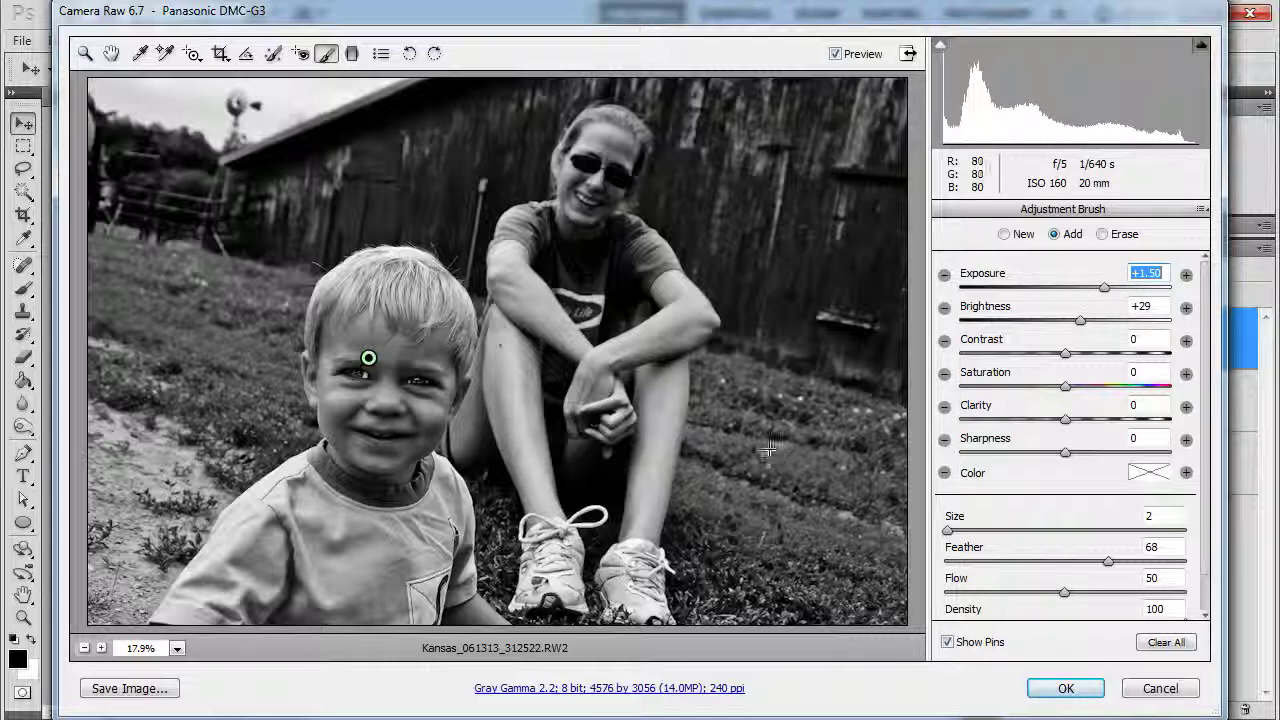
# - Apply the Camera Raw settings with OK to update the bw smart-object layer
pyautogui.click(1064, 690)
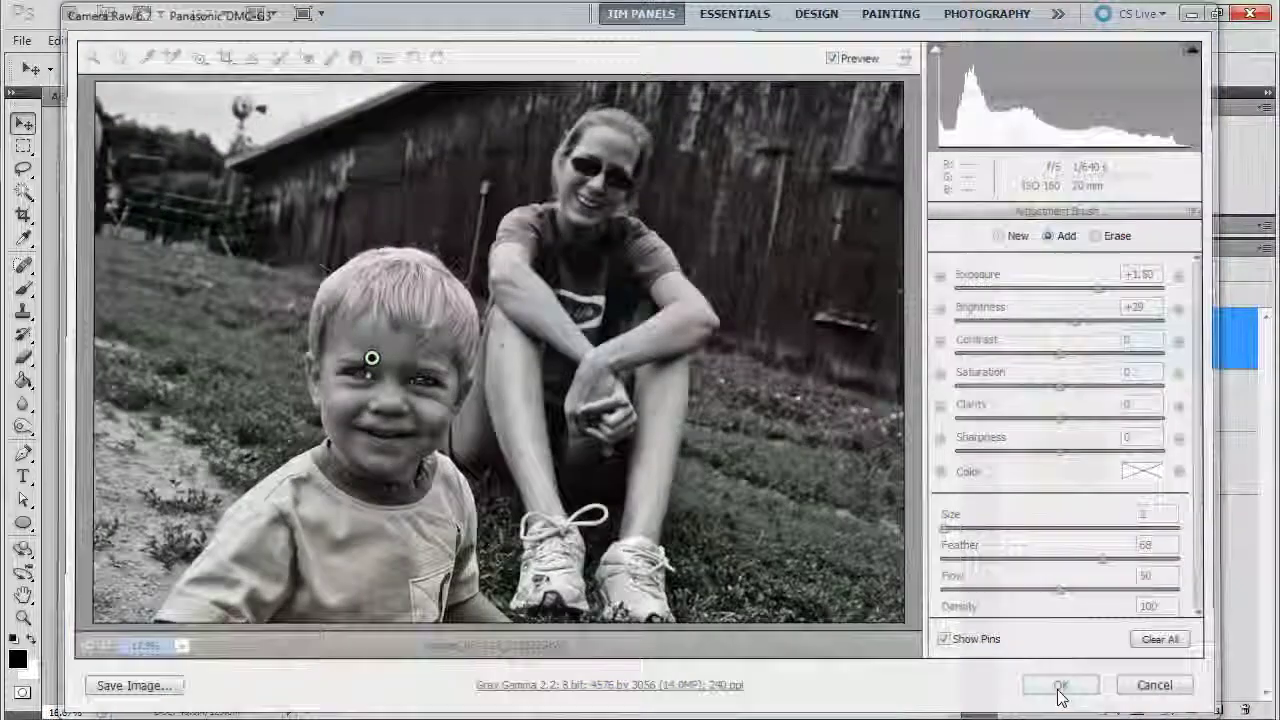